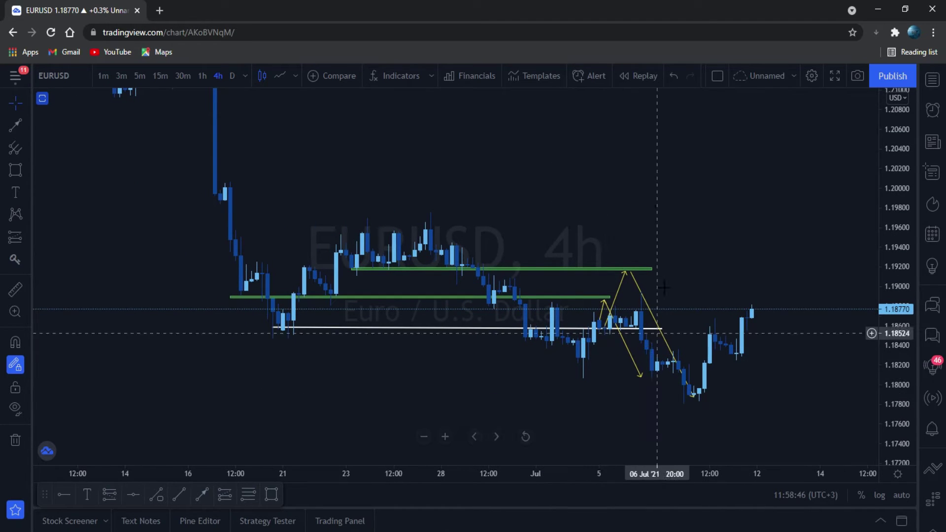
- Clear all existing zones, lines and arrows from the EURUSD 4-hour chart
drag(724, 241, 690, 215)
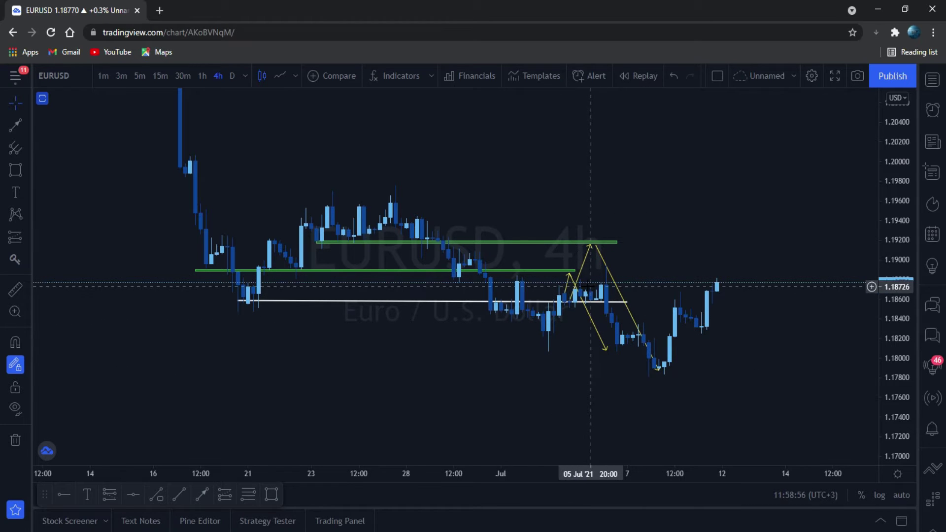
click(560, 271)
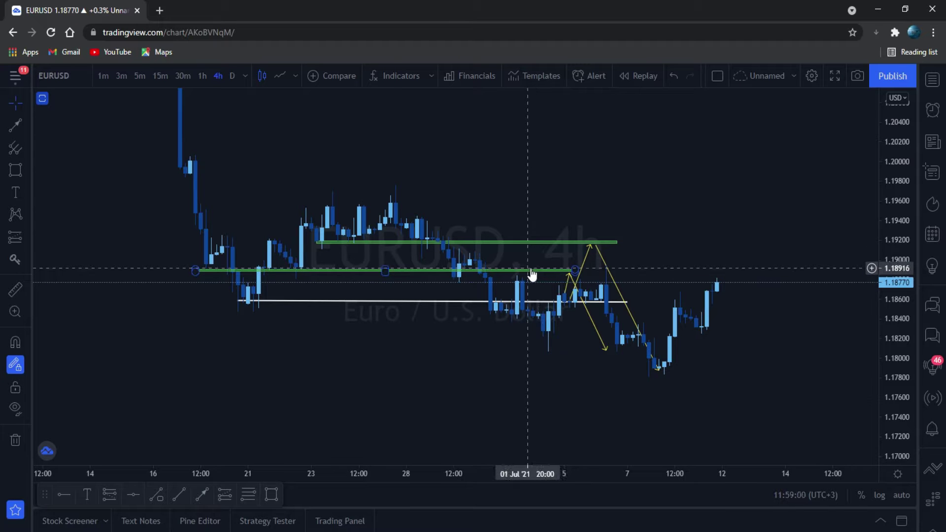
drag(903, 352, 895, 212)
drag(541, 476, 475, 476)
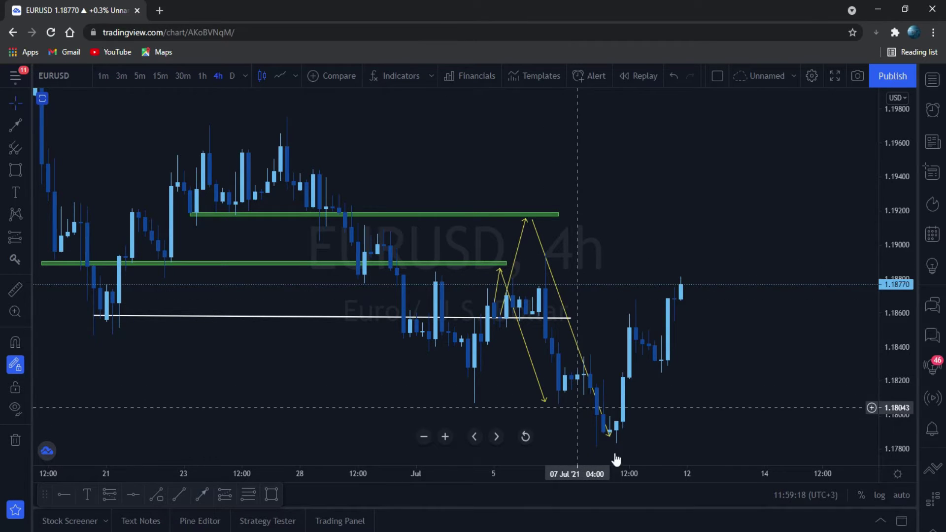
drag(521, 143, 601, 196)
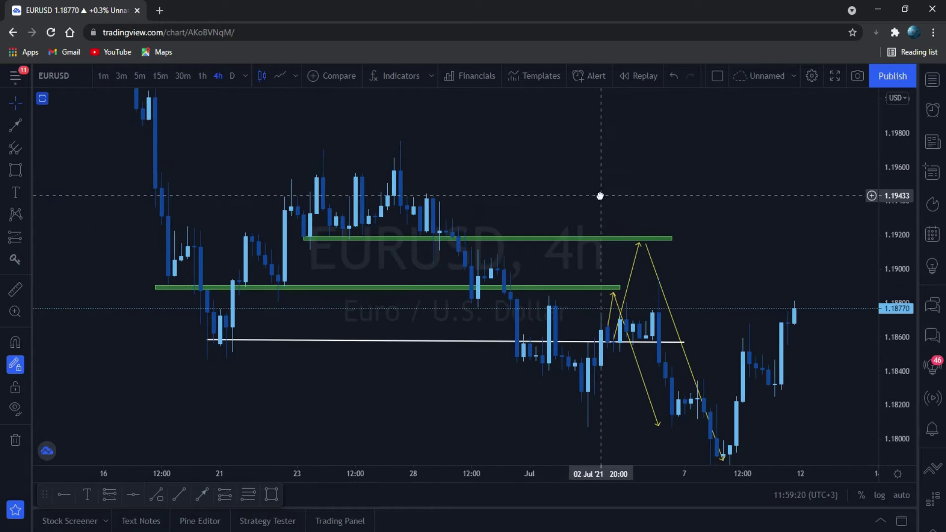
click(25, 439)
click(44, 438)
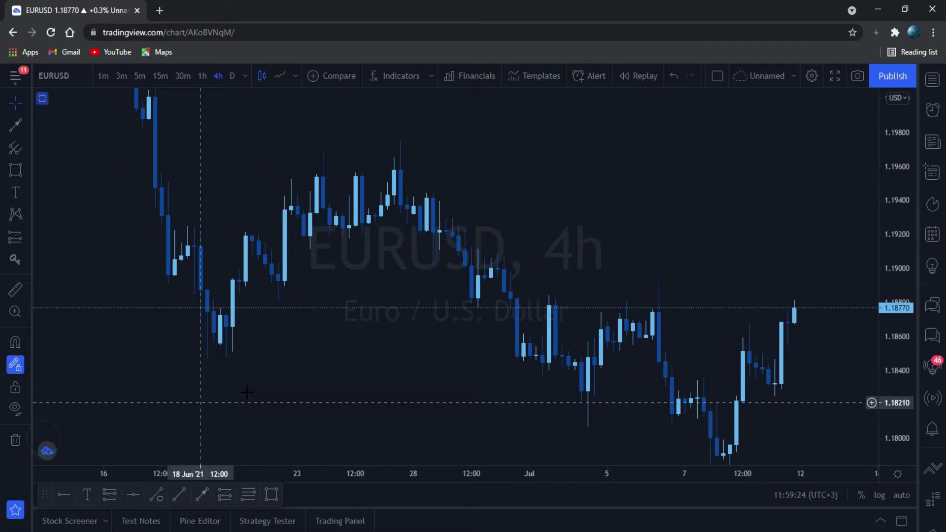
- Draw two nearly horizontal trend lines at the early-July lows, at about 1.1812 and 1.1825
drag(584, 205, 498, 197)
mouse_move(895, 276)
mouse_down()
mouse_move(897, 179)
mouse_move(908, 270)
mouse_up()
drag(494, 473, 581, 473)
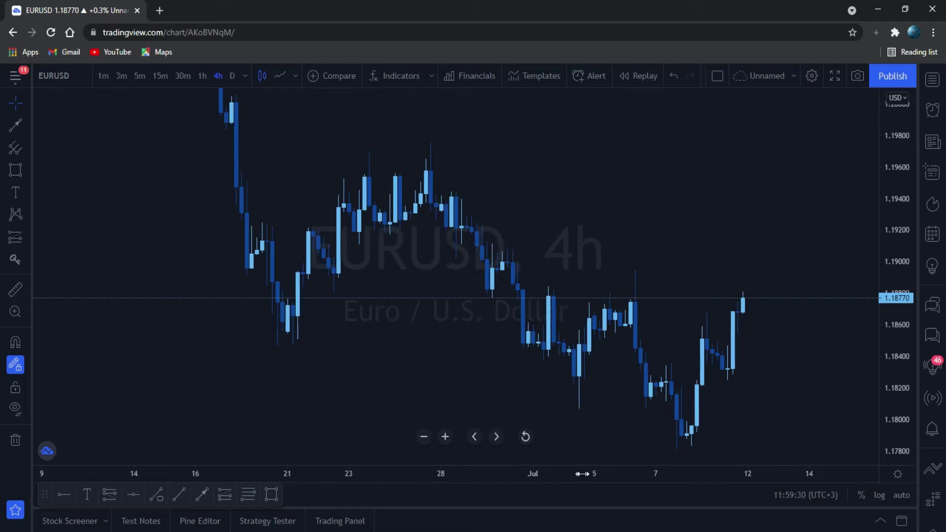
drag(507, 363, 391, 304)
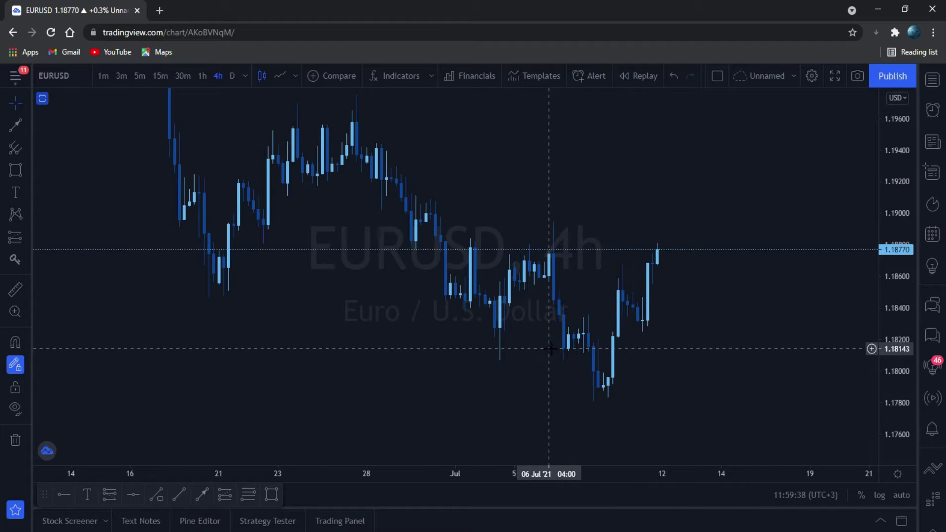
click(179, 495)
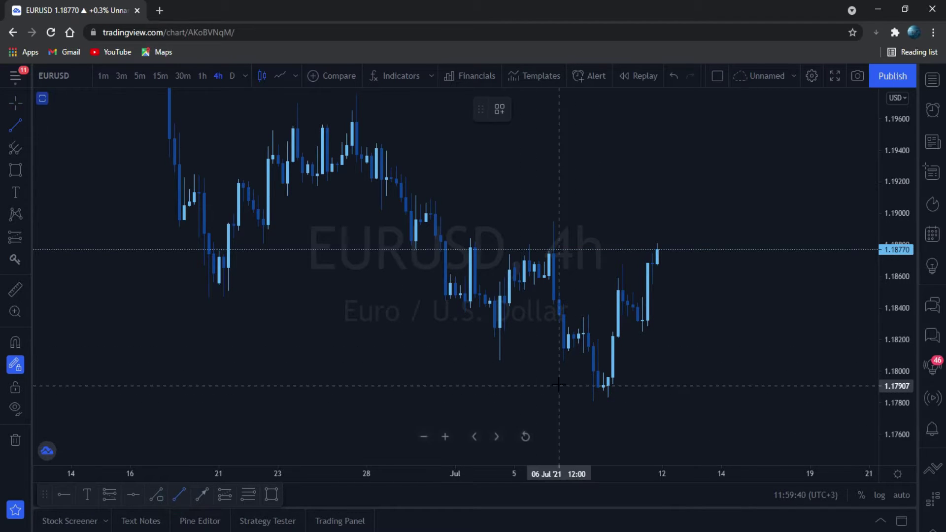
click(559, 351)
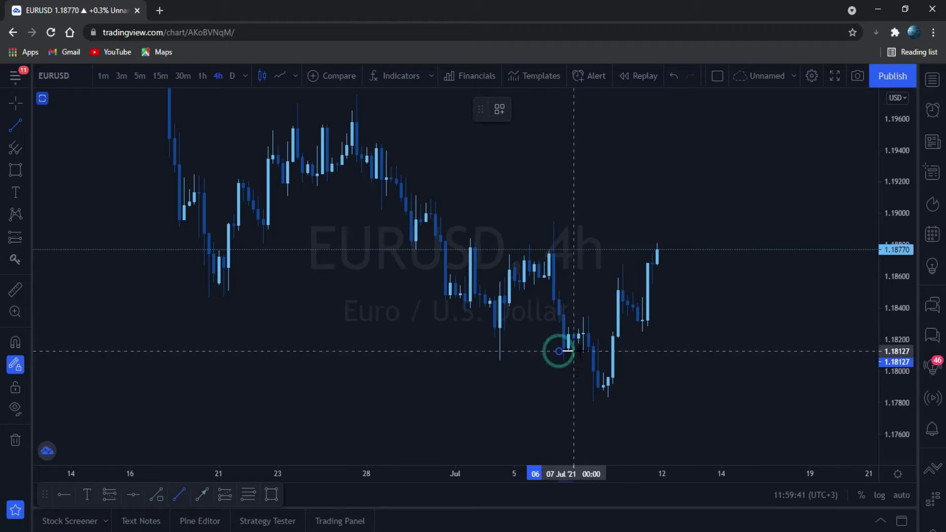
click(641, 352)
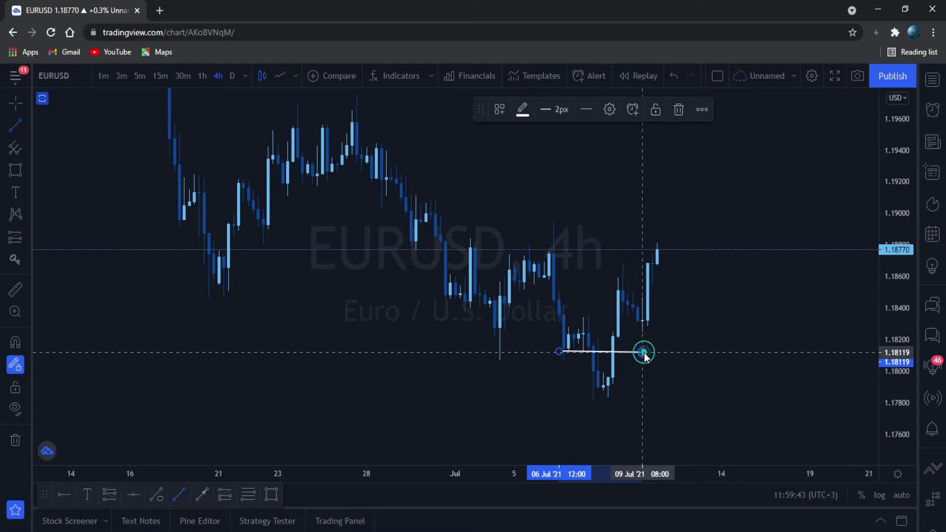
click(489, 332)
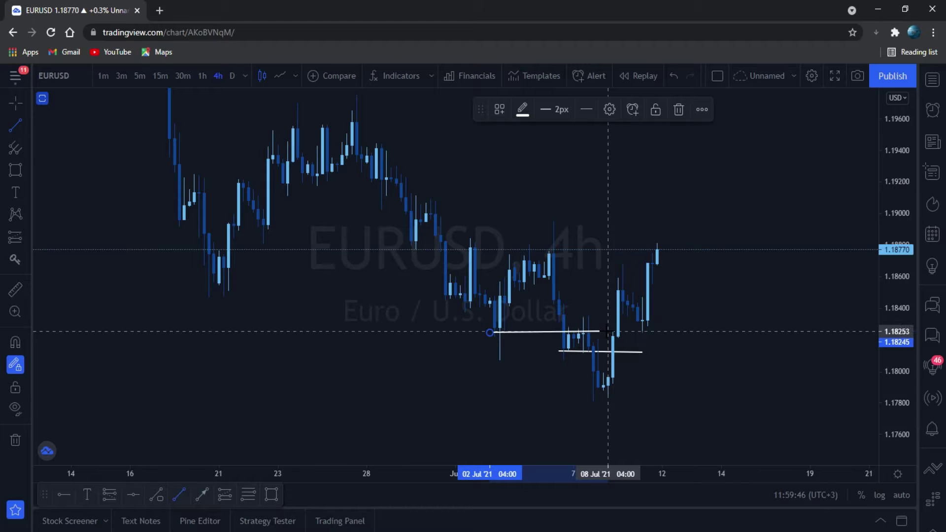
click(718, 361)
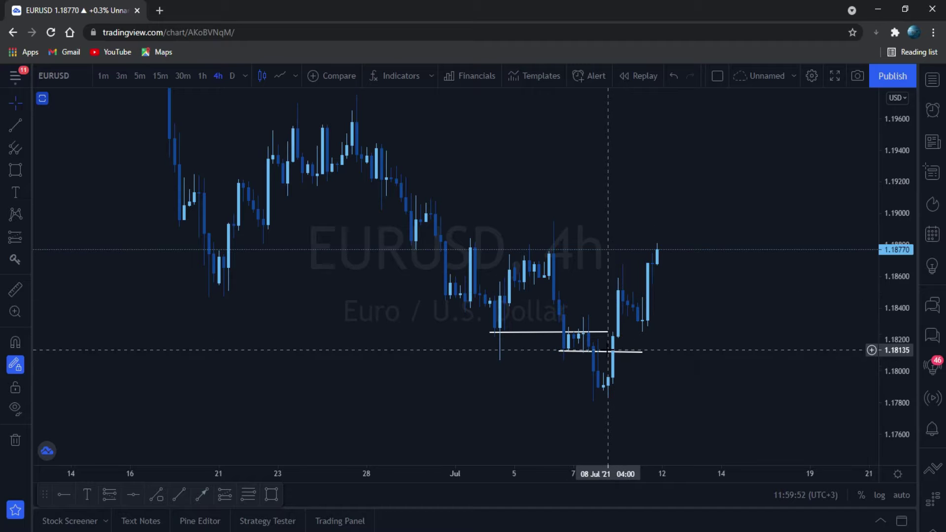
- Check the EURUSD price structure as a line chart and return to the candlestick display
drag(616, 197, 666, 218)
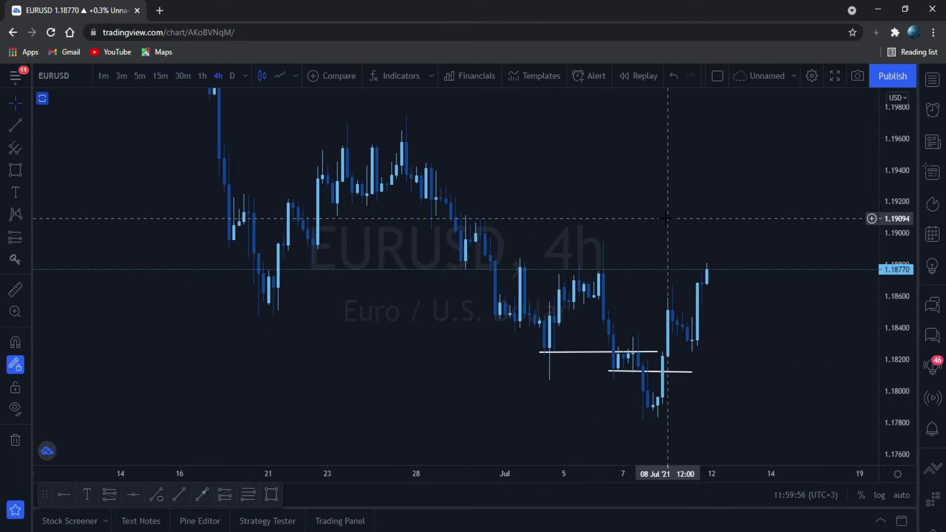
click(281, 77)
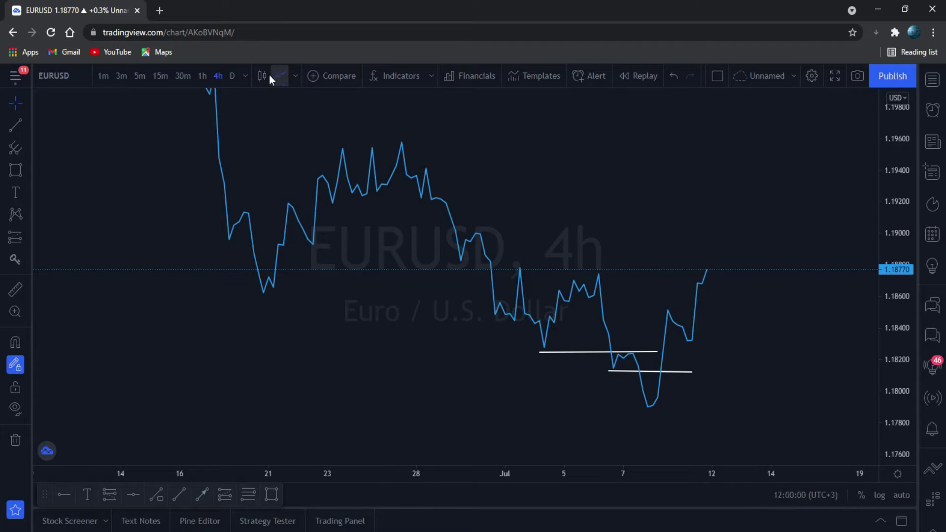
click(262, 75)
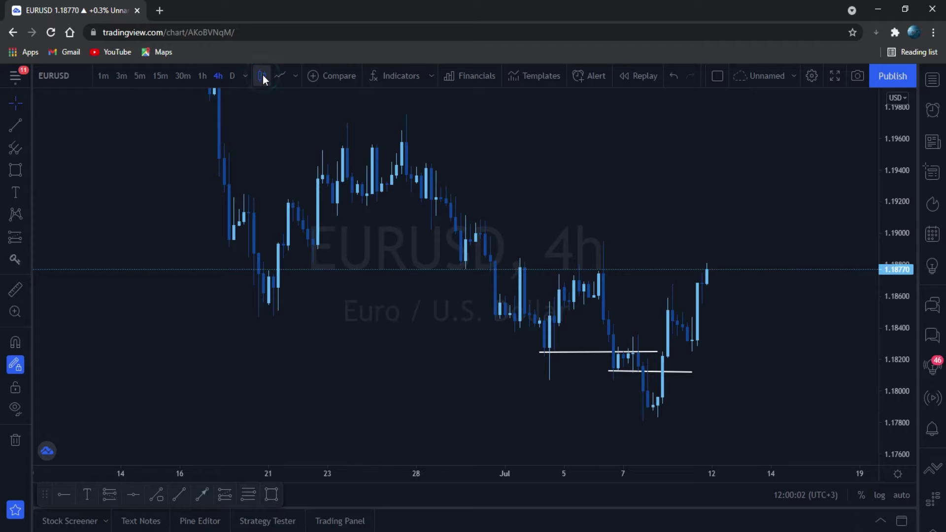
- Draw two thin rectangle zones extending past current price, one at about 1.1877–1.1880 and one just above at about 1.1892
click(274, 494)
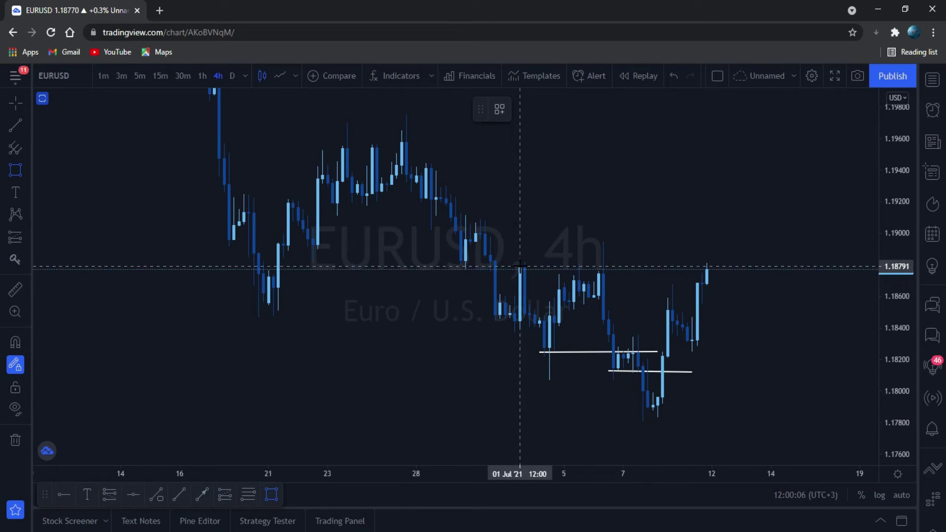
drag(460, 266, 747, 269)
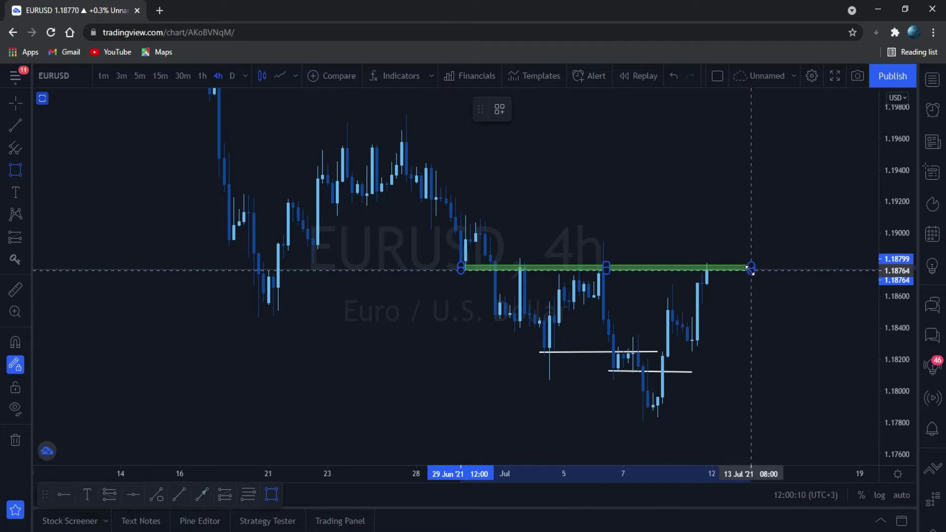
drag(757, 268, 760, 268)
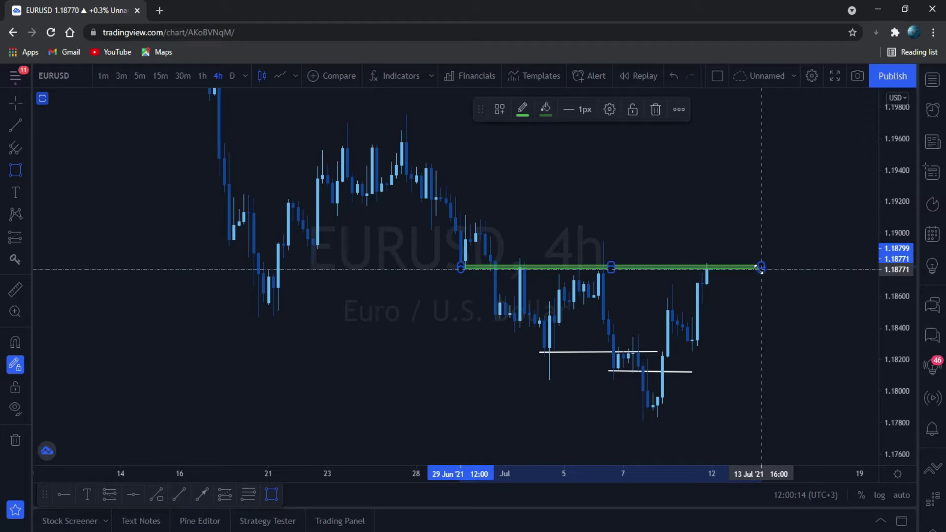
click(313, 246)
drag(314, 246, 766, 243)
click(729, 183)
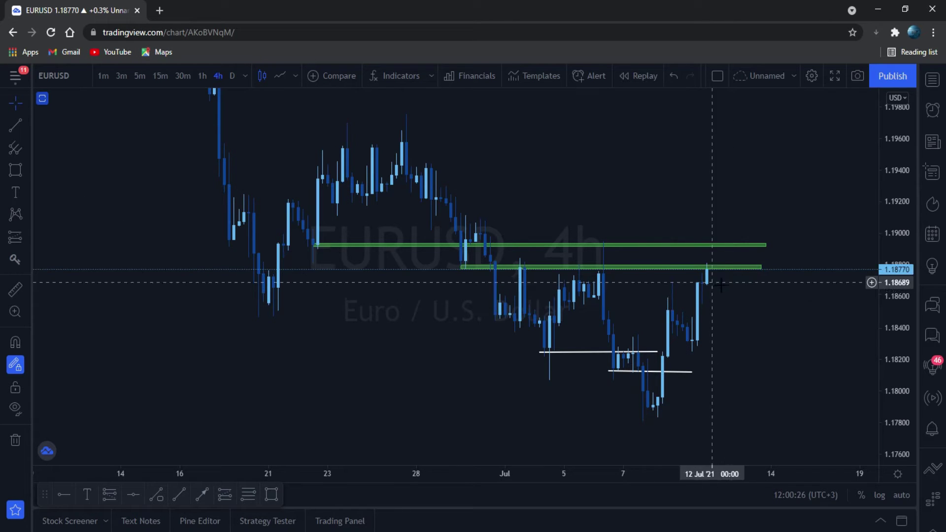
- Draw bearish projection arrows: one from current price to about 1.1788, and a pair rising to about 1.1891 and falling to about 1.1827
click(203, 495)
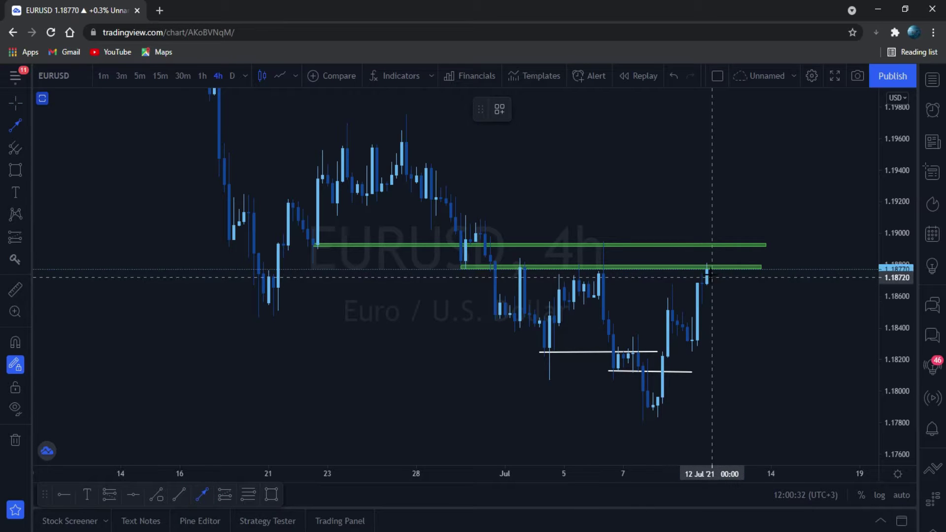
click(708, 272)
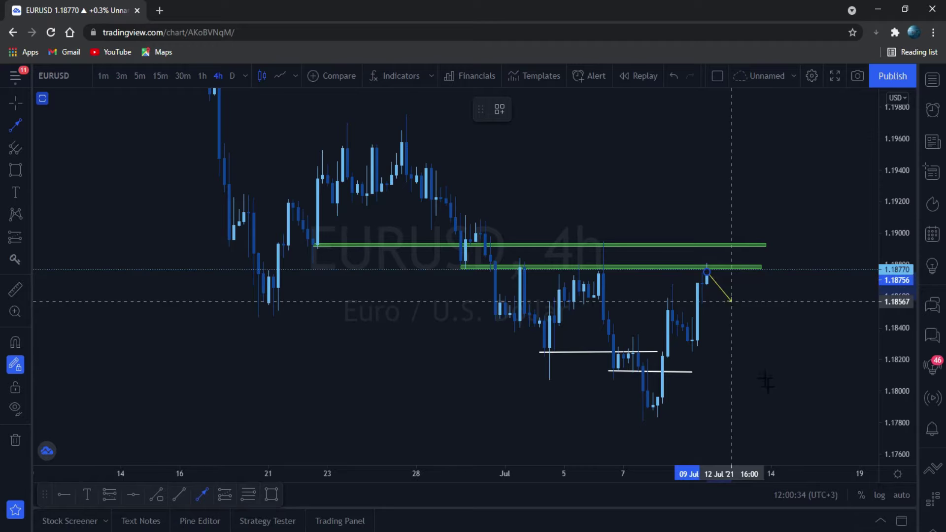
click(775, 409)
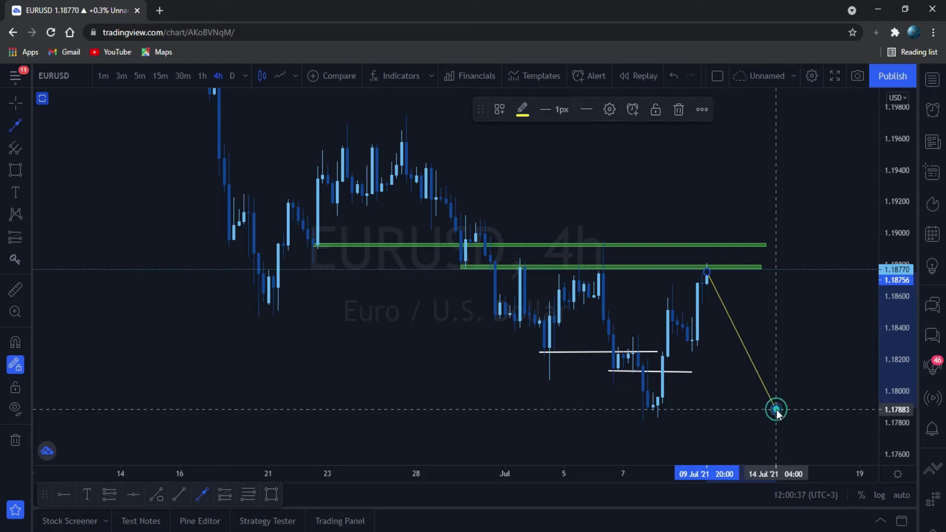
click(697, 274)
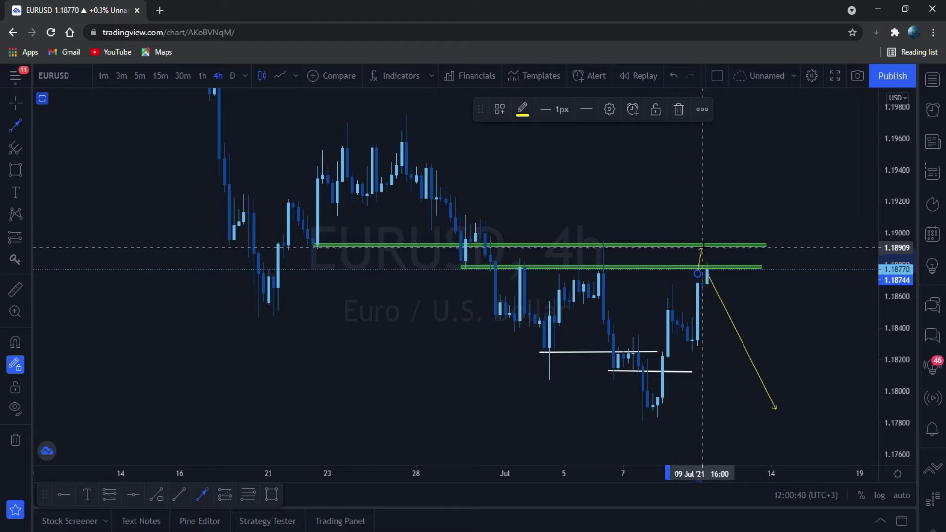
click(702, 249)
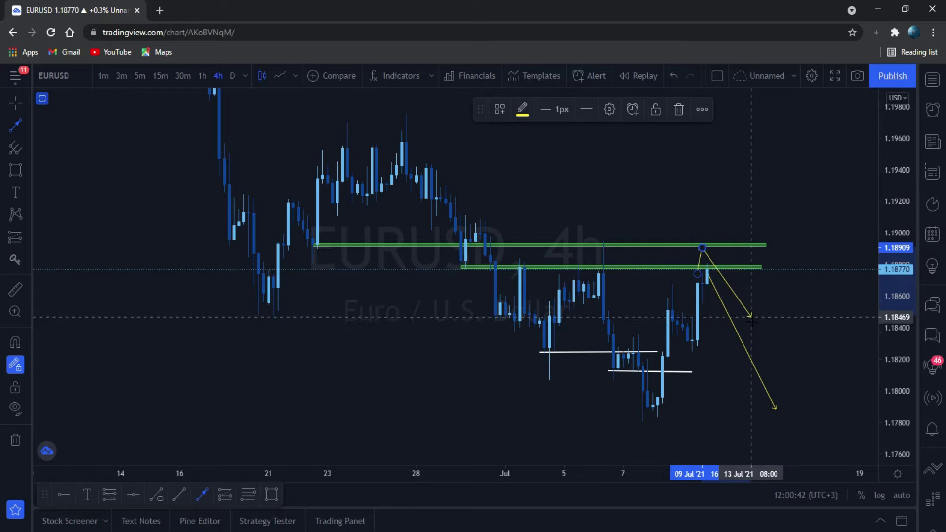
click(755, 349)
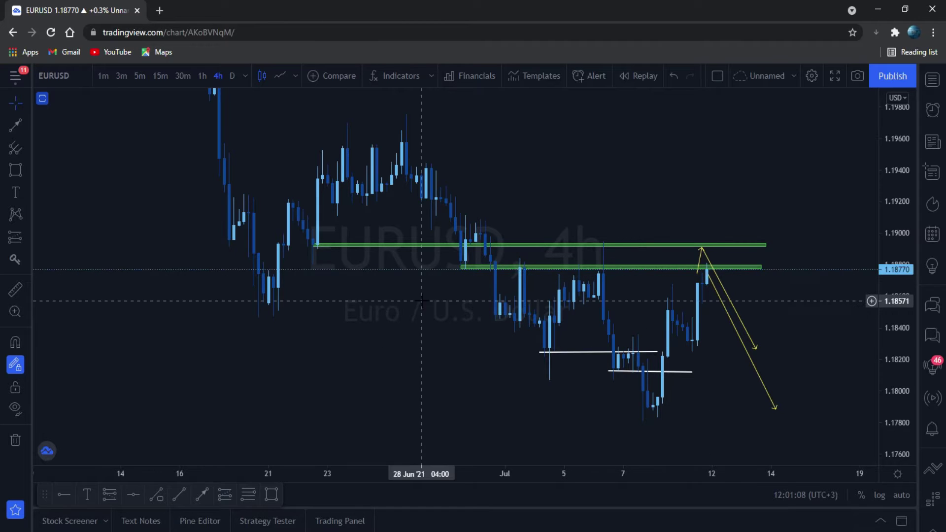
- Draw a three-arrow bullish path rising to about 1.1906, retesting the upper zone at about 1.1892, and climbing to about 1.1957
click(204, 495)
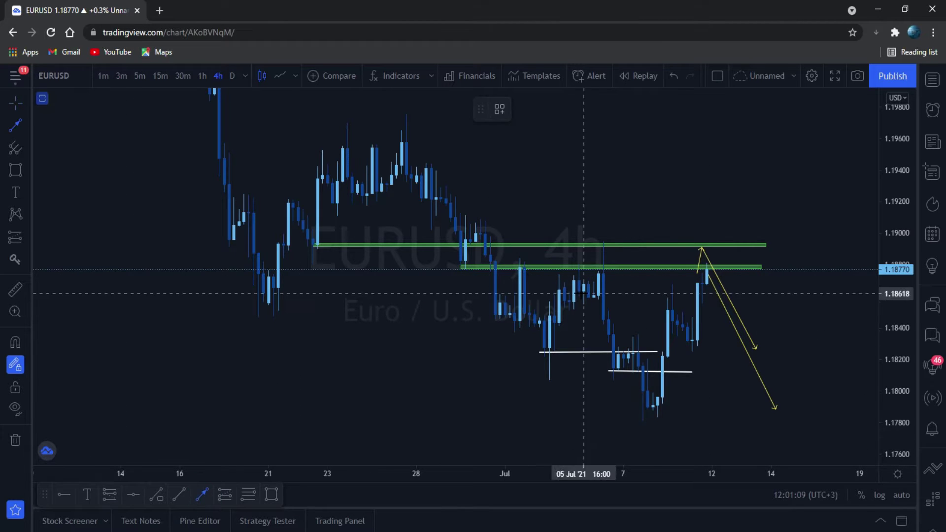
click(688, 274)
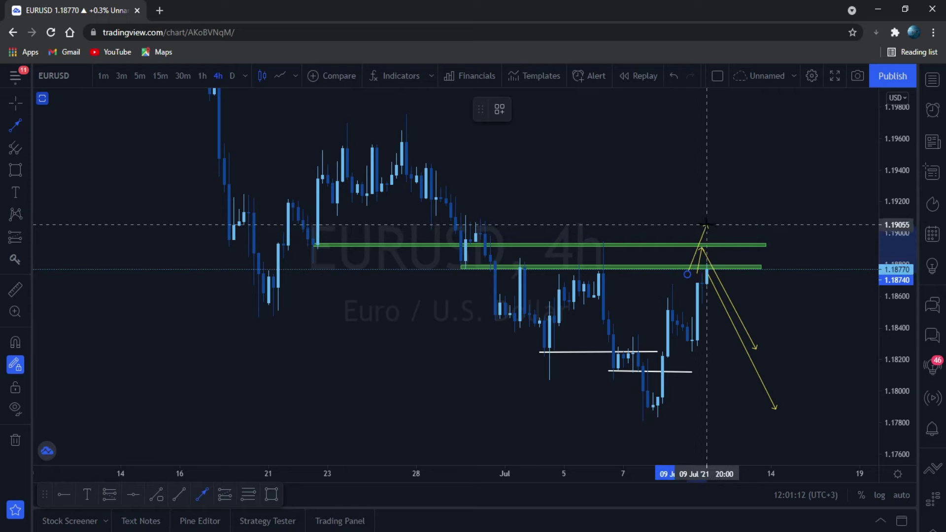
click(707, 224)
click(706, 224)
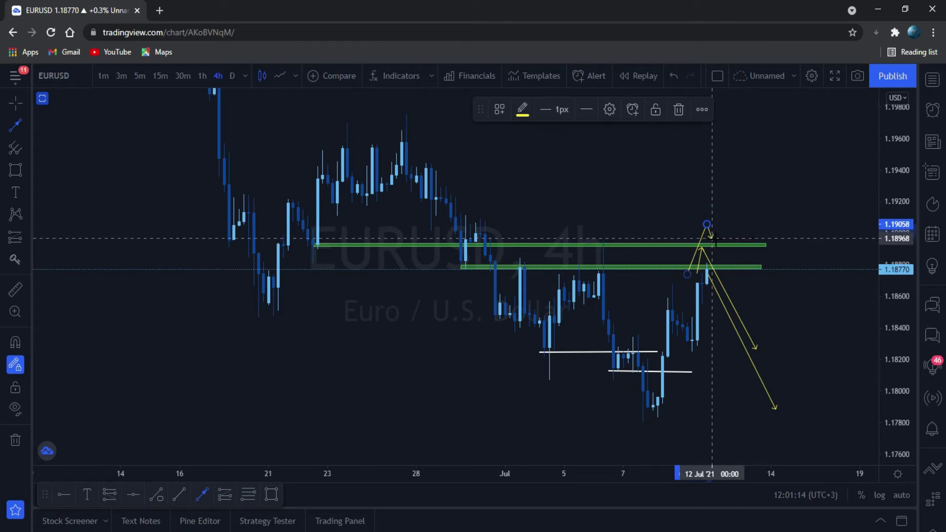
click(732, 245)
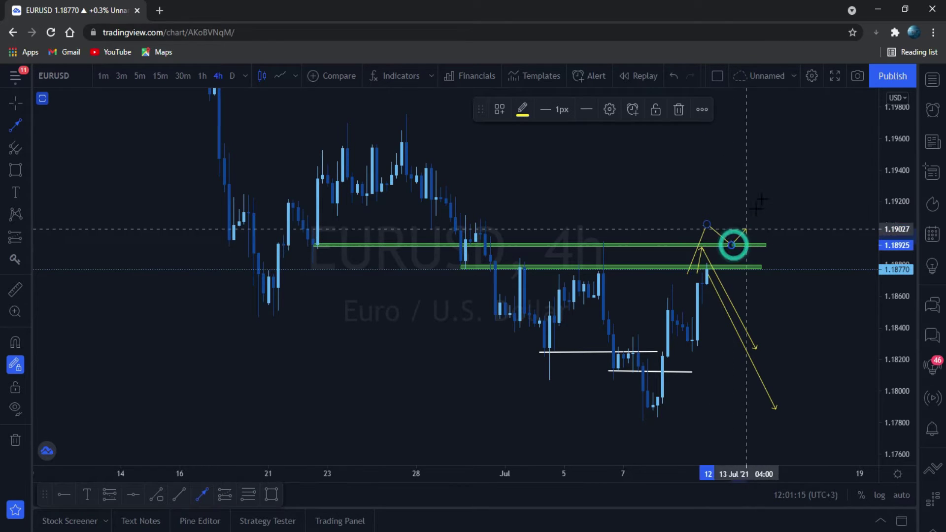
click(777, 144)
- Undo the three-arrow bullish path above the upper zone
drag(786, 308, 793, 341)
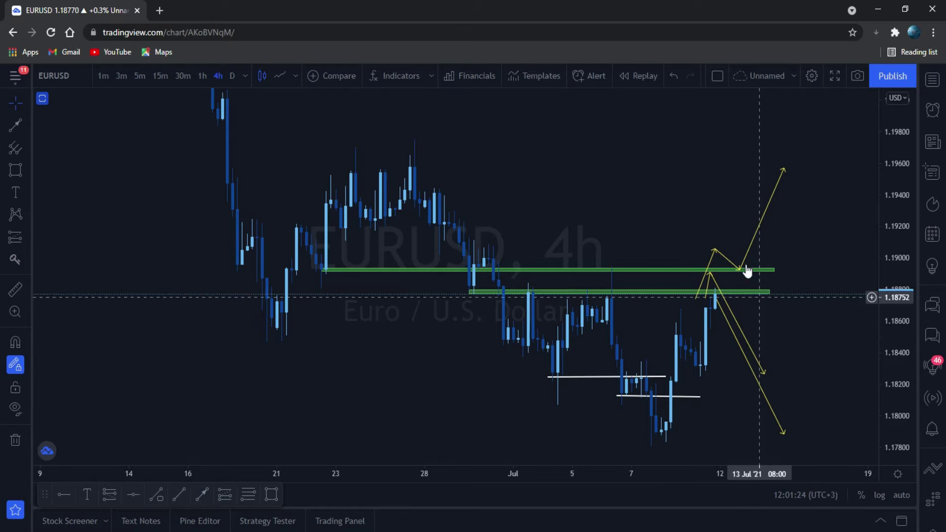
click(755, 244)
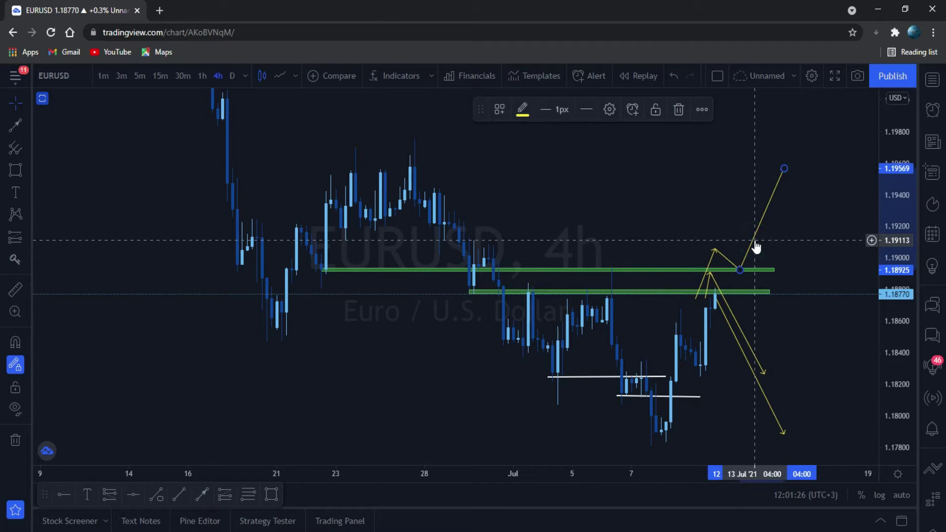
click(671, 75)
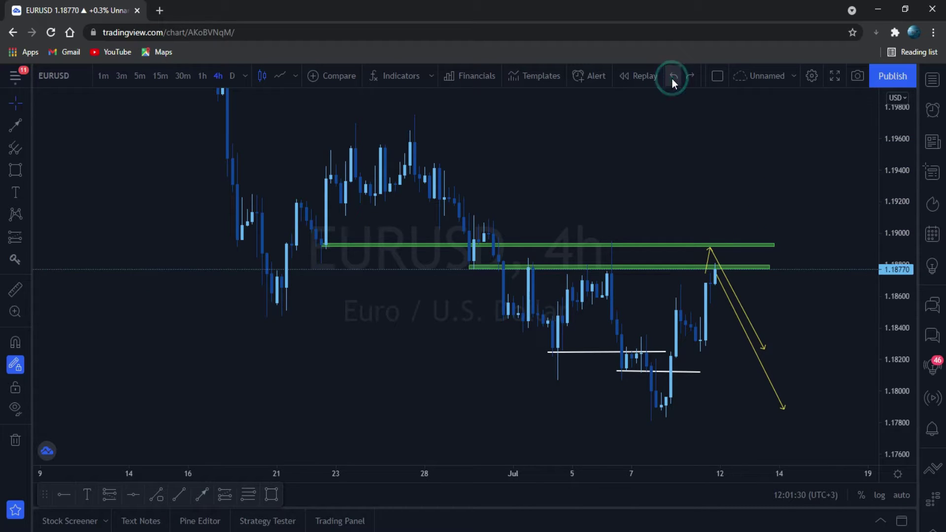
drag(814, 287, 760, 307)
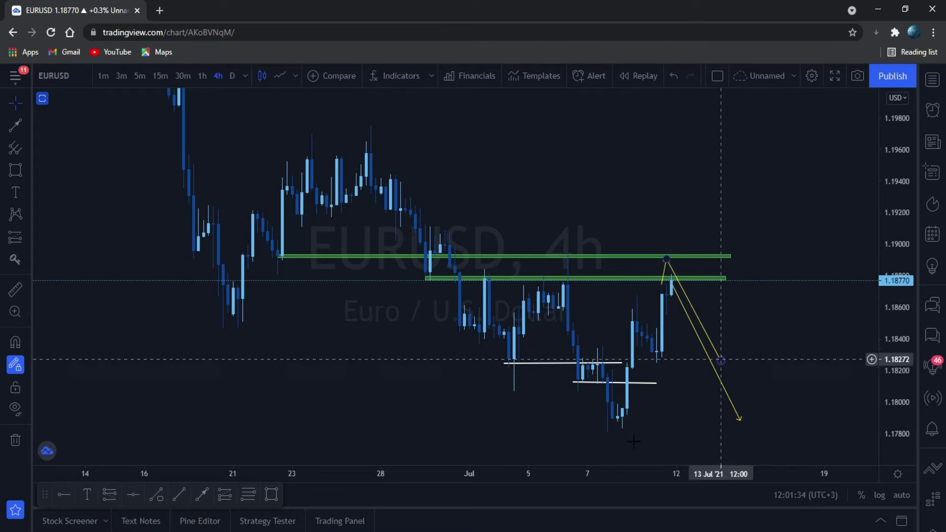
drag(580, 472, 509, 473)
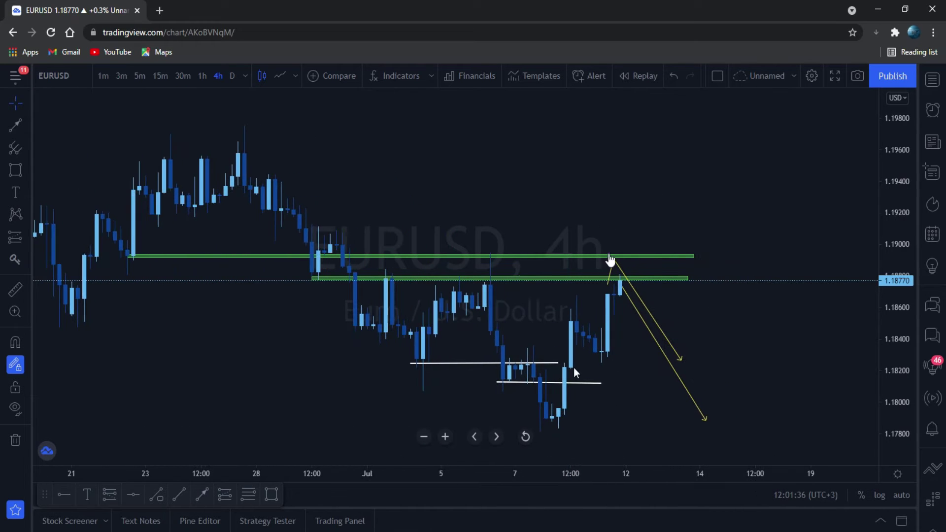
drag(545, 215, 652, 223)
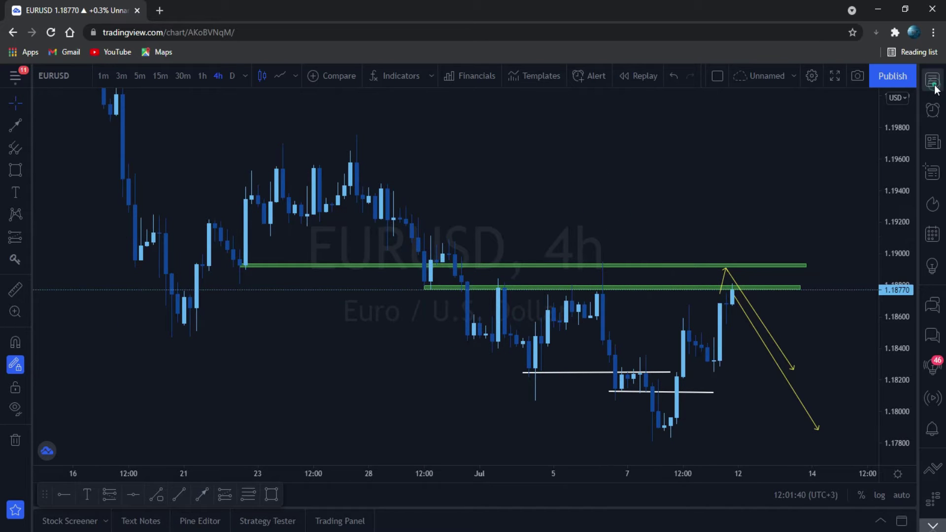
- Switch the 4-hour chart to USDJPY from the watchlist and hide the watchlist again
click(933, 83)
click(820, 143)
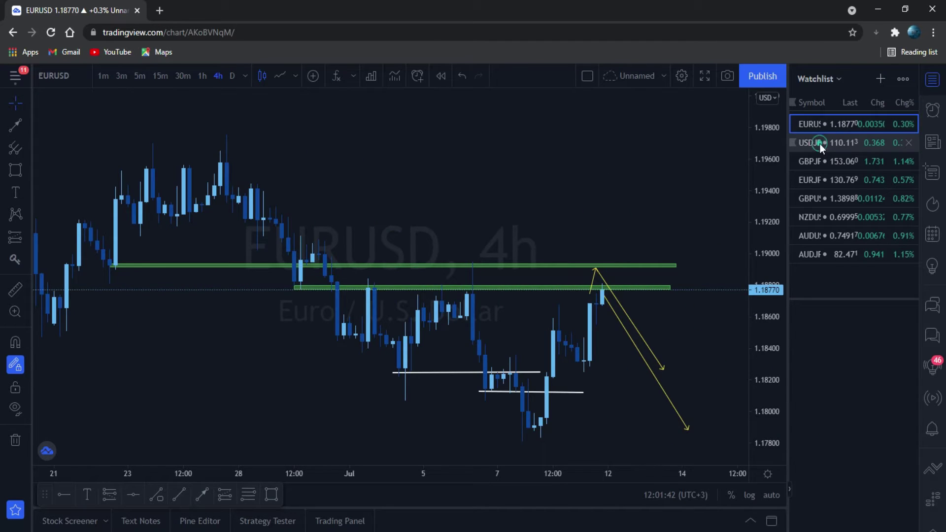
click(932, 82)
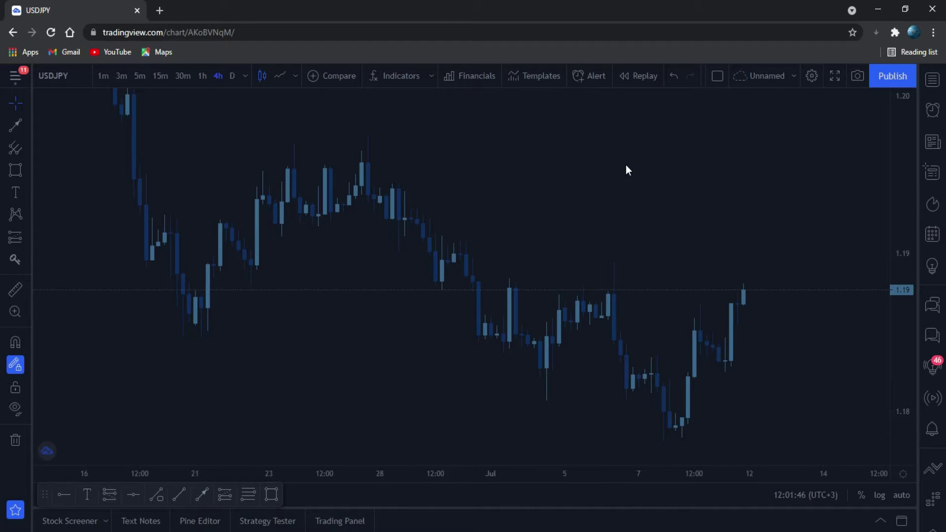
drag(683, 170, 580, 173)
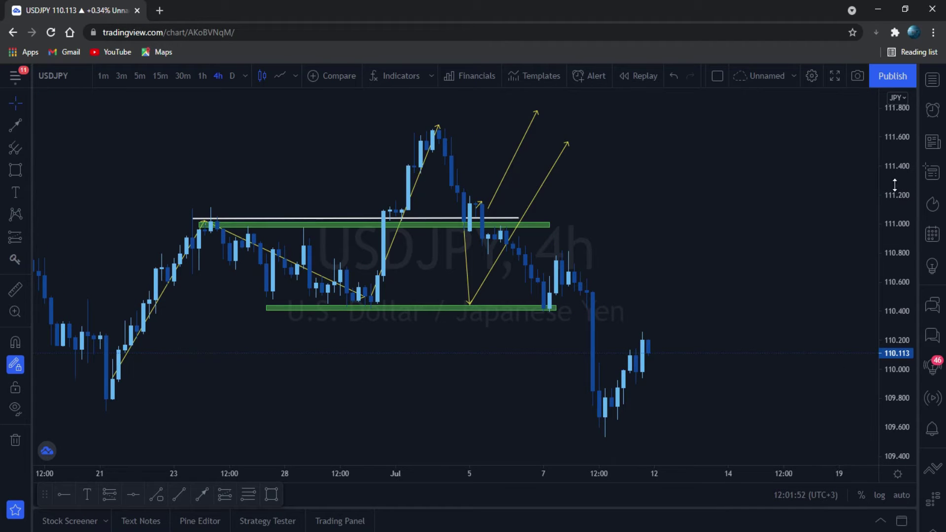
drag(700, 212, 785, 254)
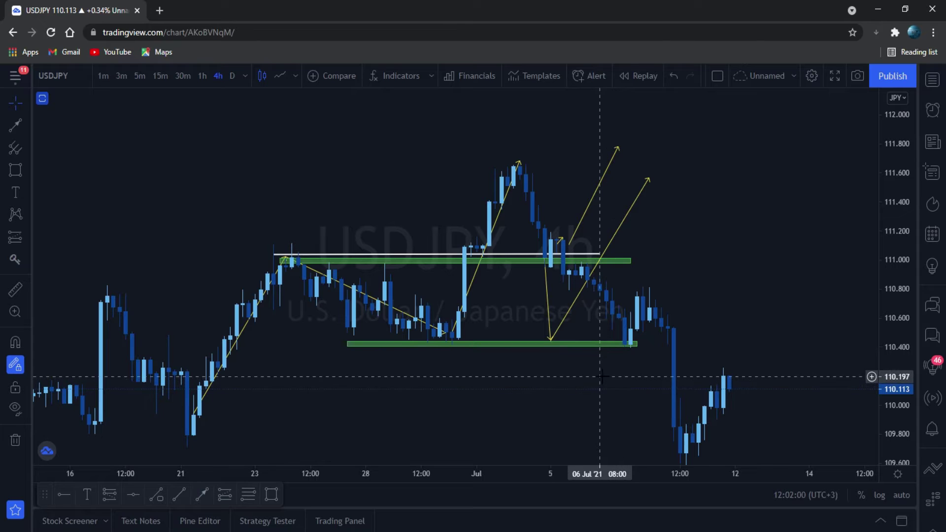
drag(599, 382, 576, 378)
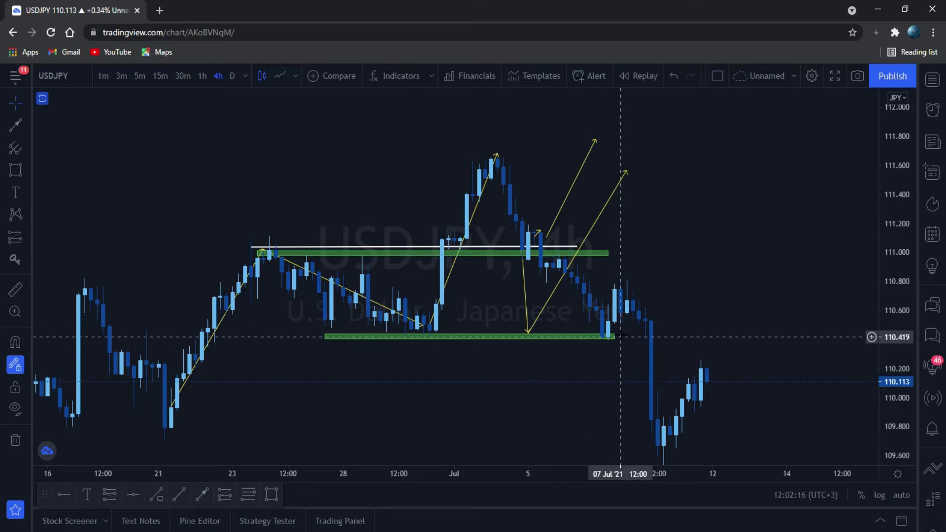
- Trace the recent USDJPY swings with arrows: about 110.91 down to 110.47, up to 110.74, and down to 109.77
click(201, 494)
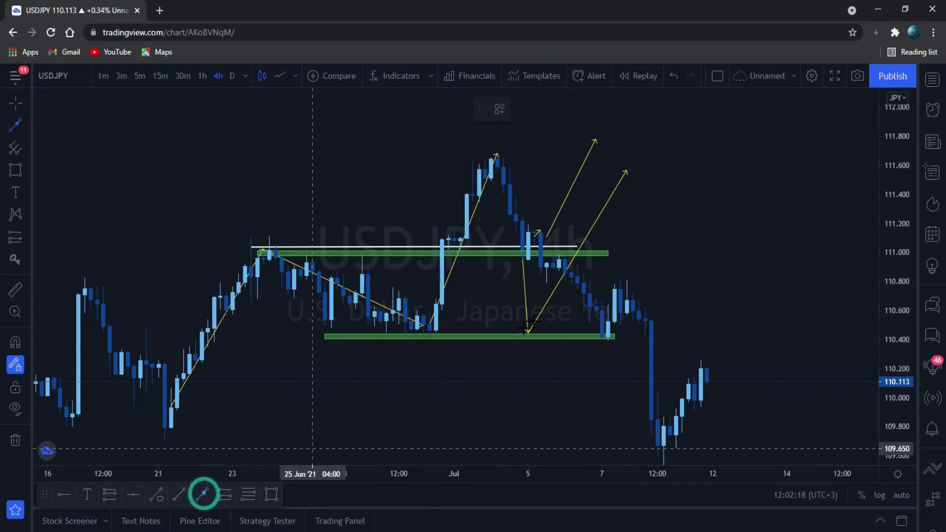
click(553, 265)
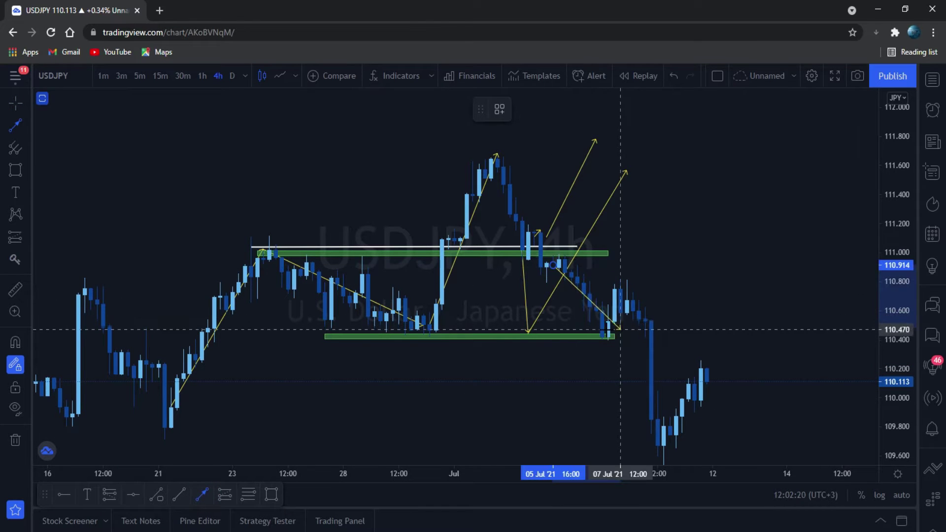
click(606, 330)
click(606, 330)
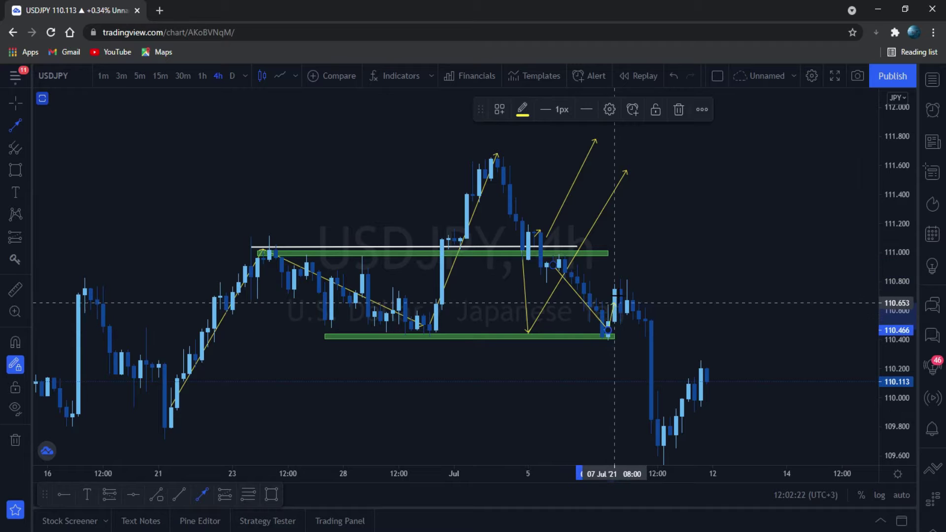
click(620, 292)
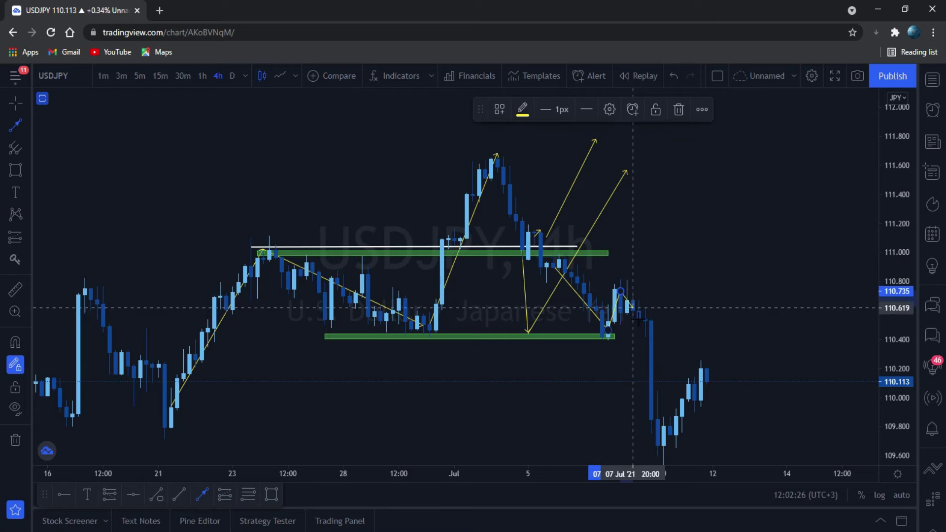
click(659, 432)
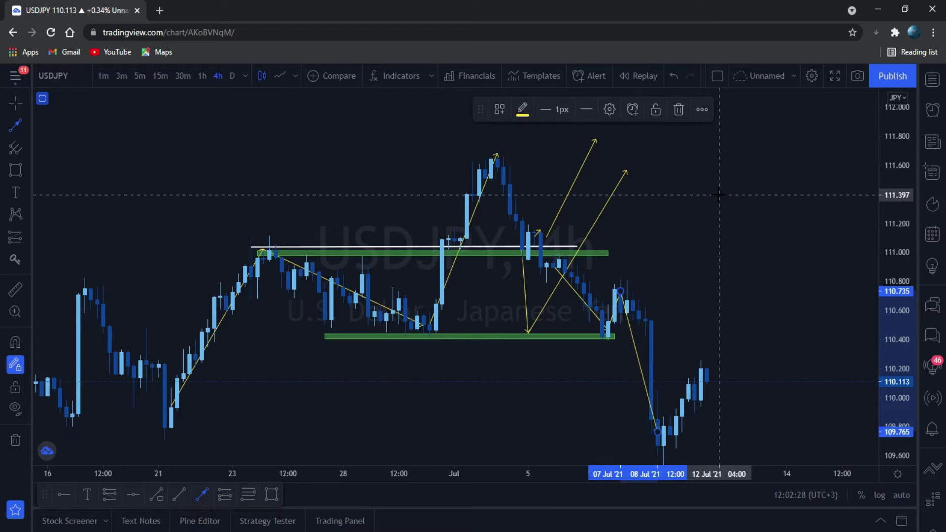
click(718, 195)
drag(690, 262, 727, 237)
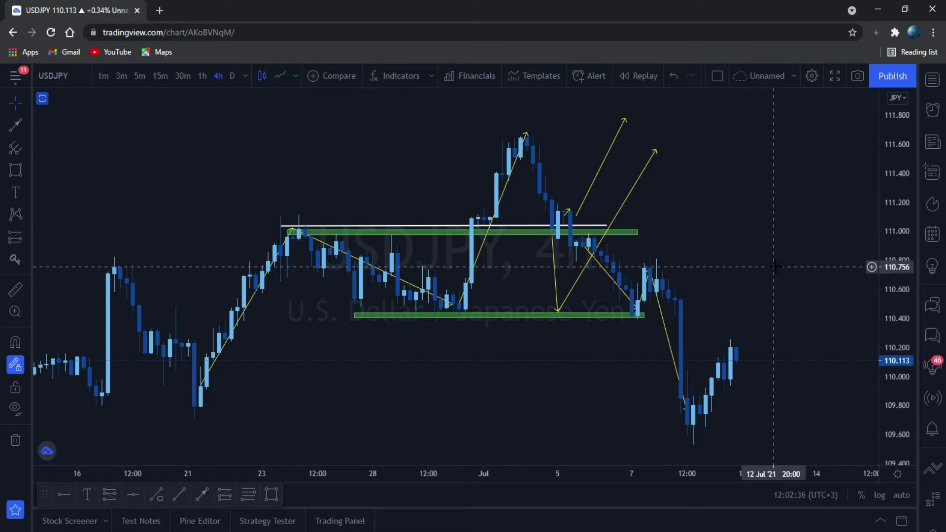
- Remove all drawings from the USDJPY chart
click(15, 440)
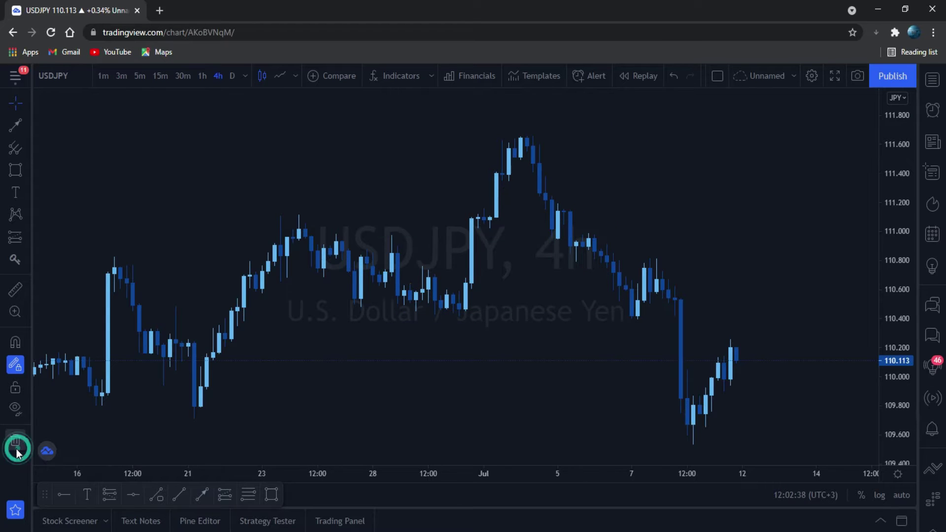
drag(895, 207, 904, 315)
drag(468, 413, 536, 352)
drag(731, 396, 687, 416)
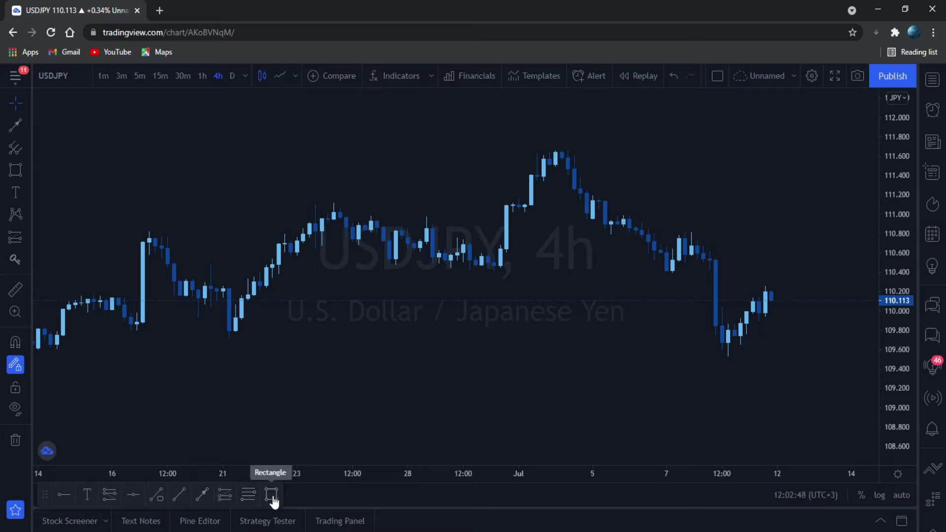
- Trace the downtrend with three connected arrows: about 111.50 down to 110.42, up to 110.77, and down to 109.64
click(202, 495)
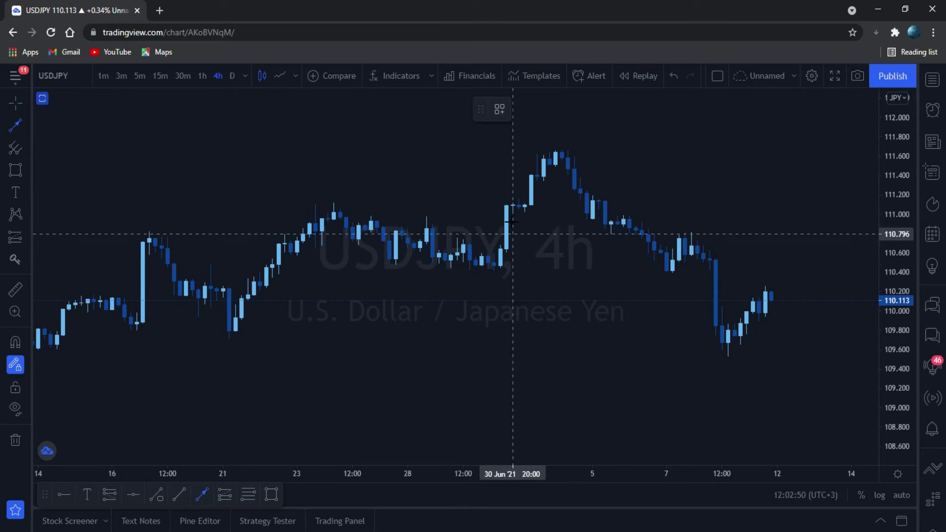
click(568, 166)
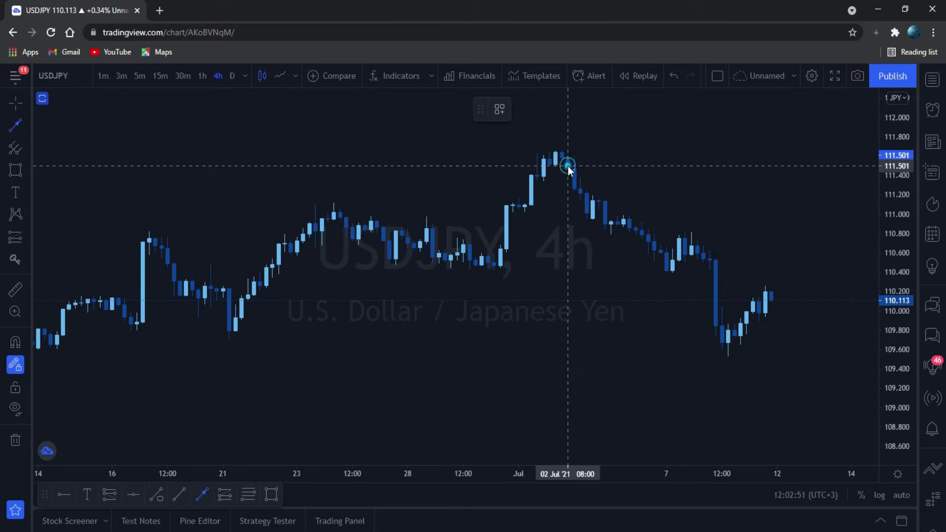
click(670, 270)
click(671, 270)
click(685, 235)
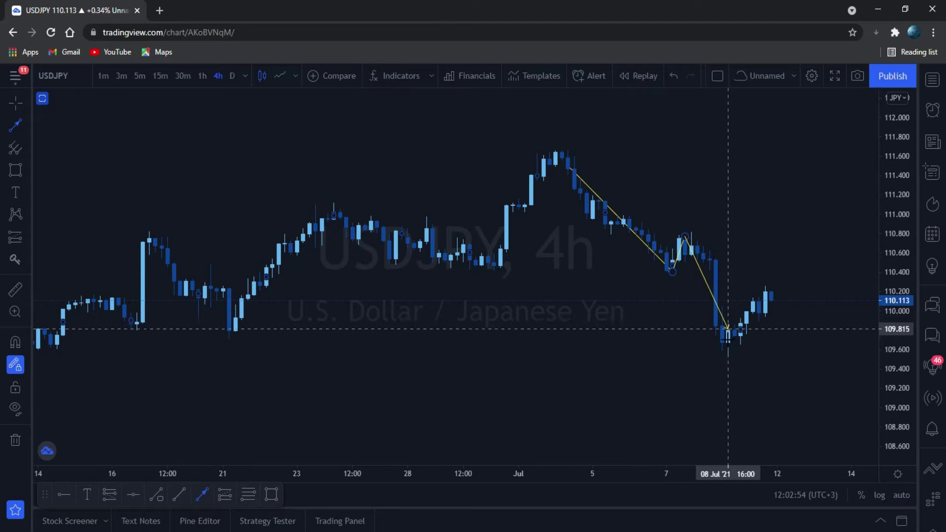
click(728, 347)
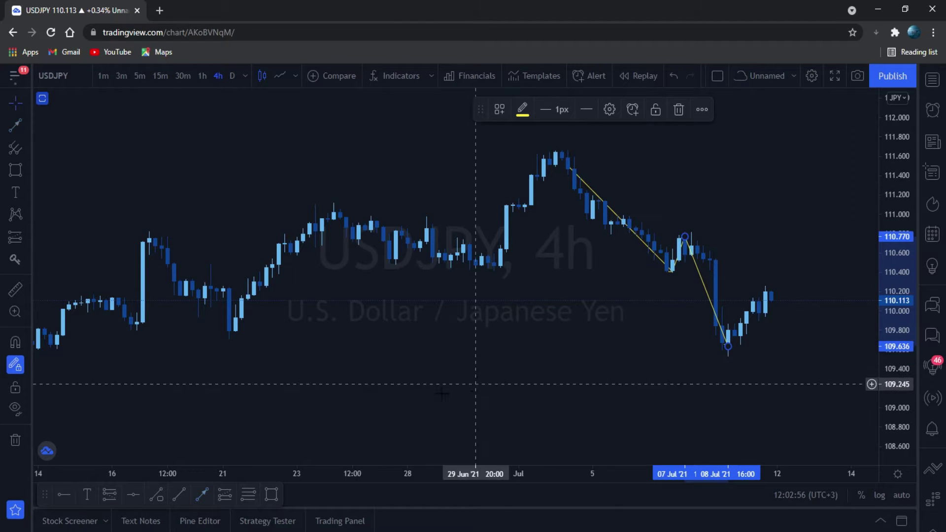
- Draw two thin rectangle zones extending past current price, one at about 110.32–110.39 and one below at about 109.80–109.84
click(271, 496)
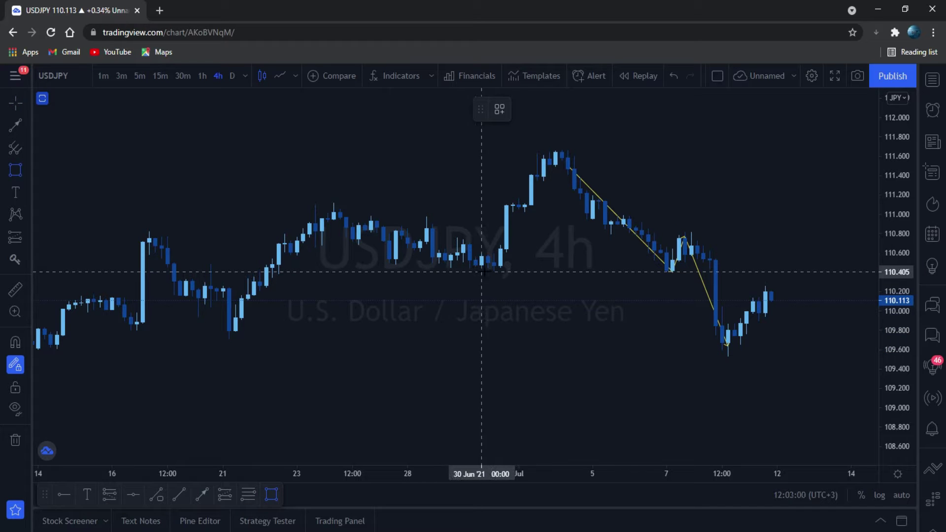
drag(486, 273, 803, 278)
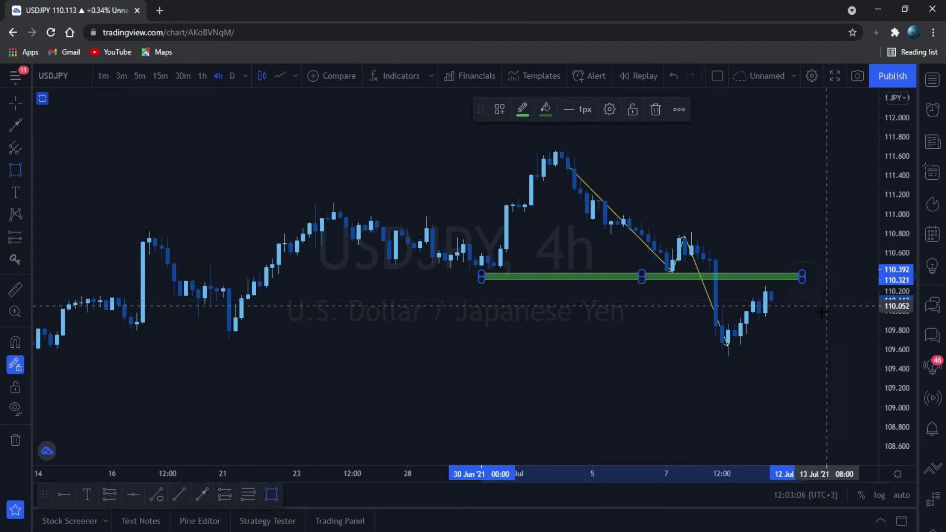
click(813, 303)
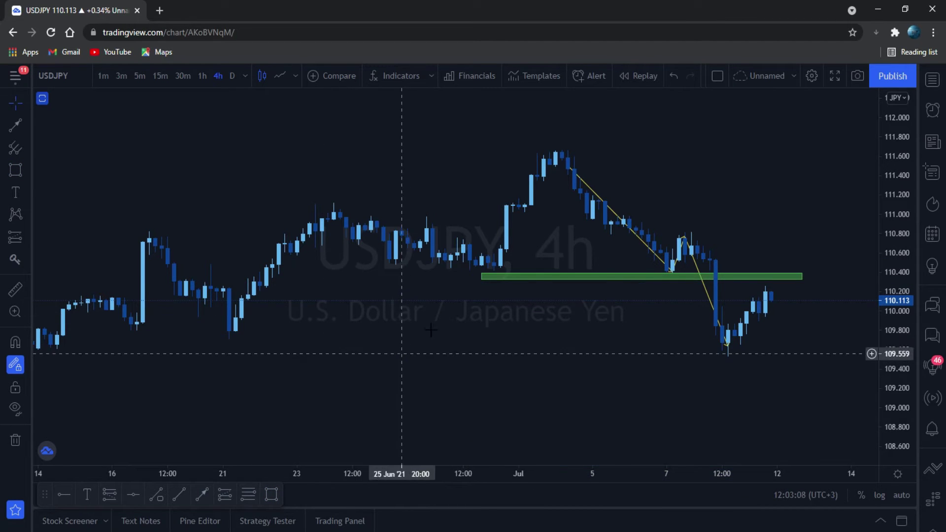
drag(894, 220, 897, 188)
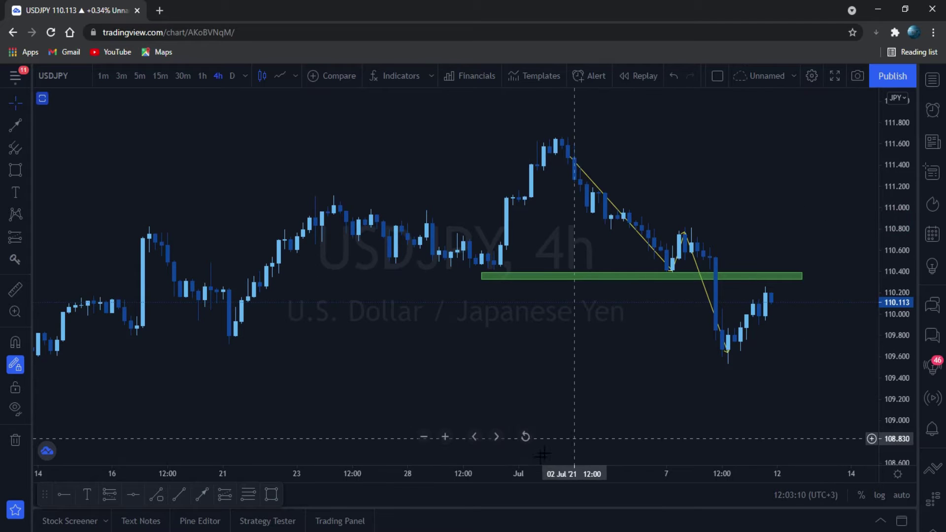
drag(533, 488, 572, 487)
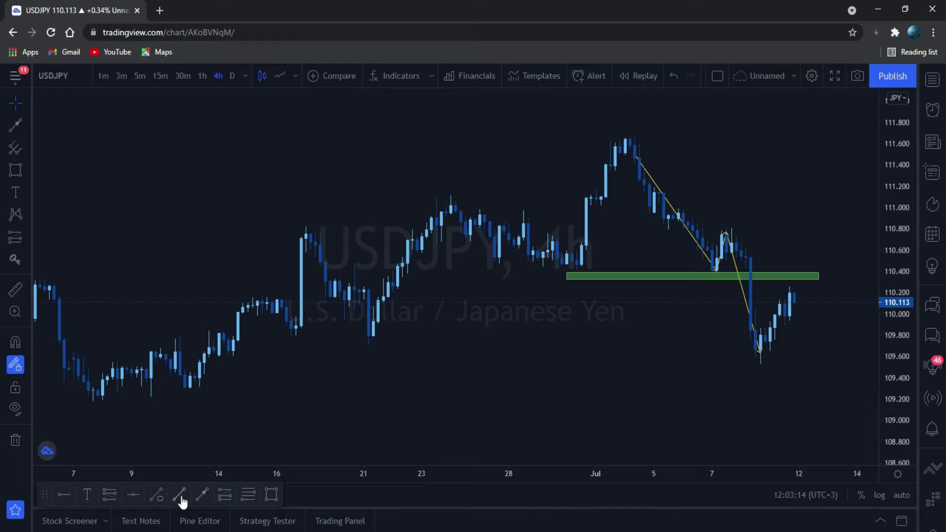
click(275, 494)
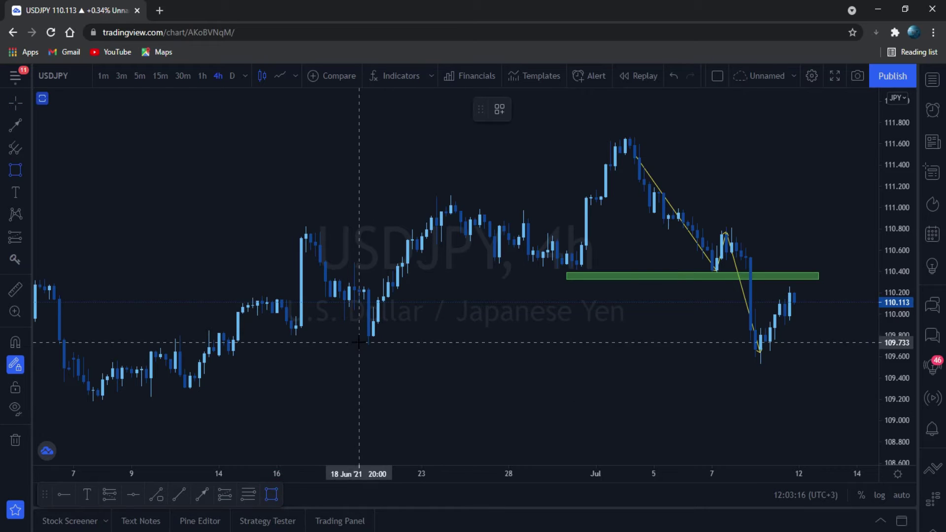
drag(286, 335, 847, 331)
drag(708, 385, 626, 388)
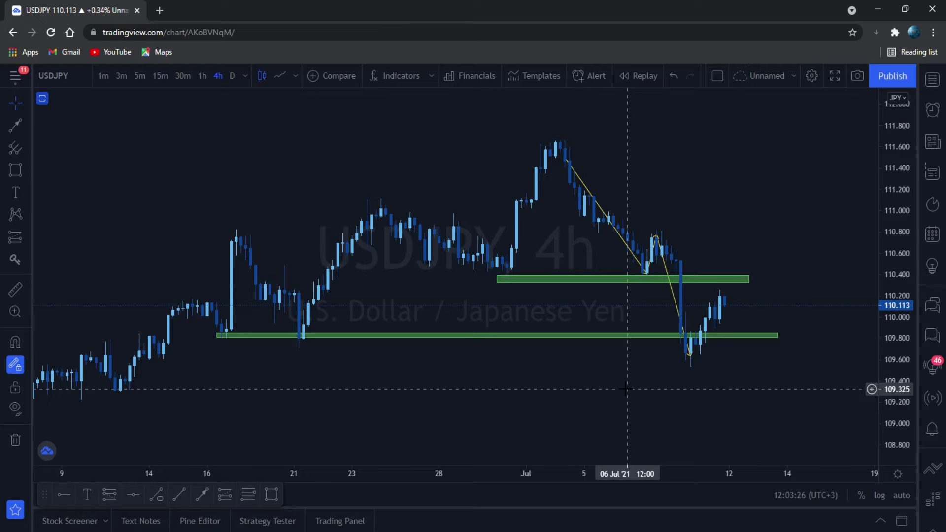
- Draw two near-horizontal trend lines, one just above the upper zone at about 110.43–110.41 and one across the late-June high at about 111.04
click(178, 494)
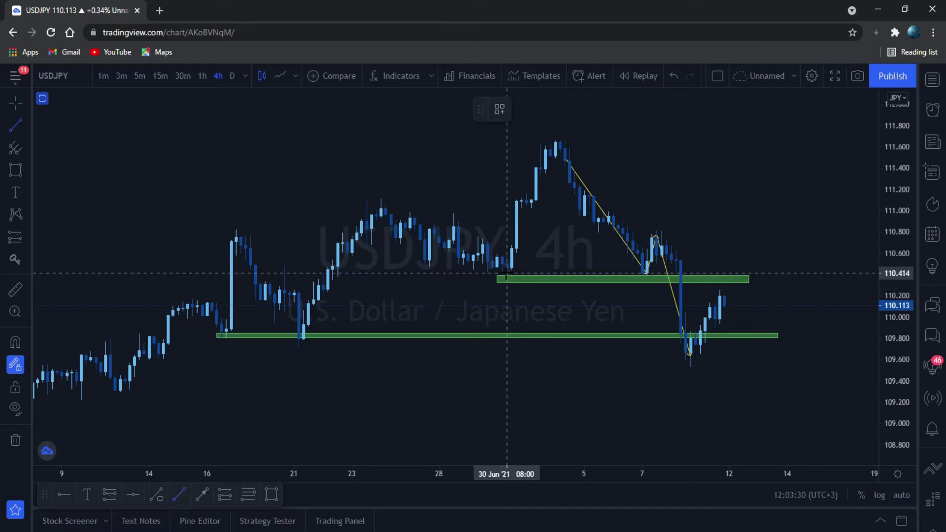
click(489, 271)
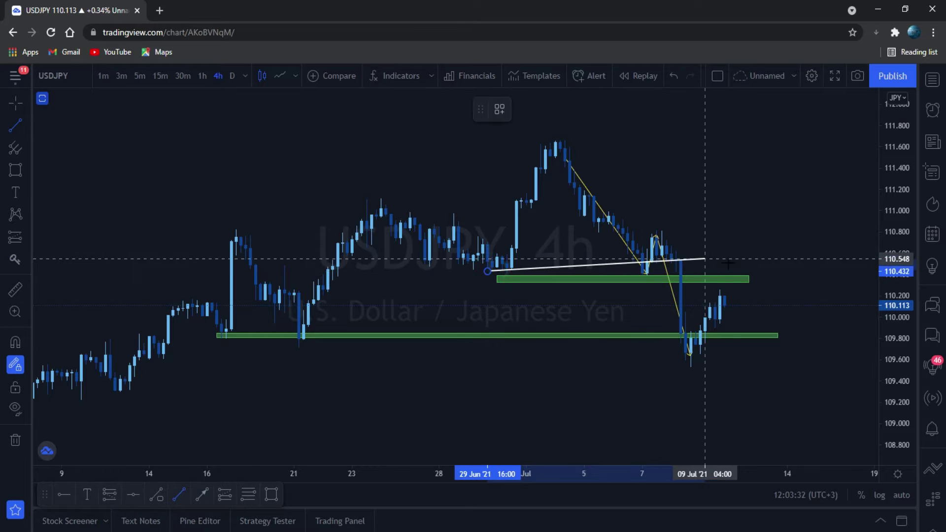
click(746, 272)
click(376, 206)
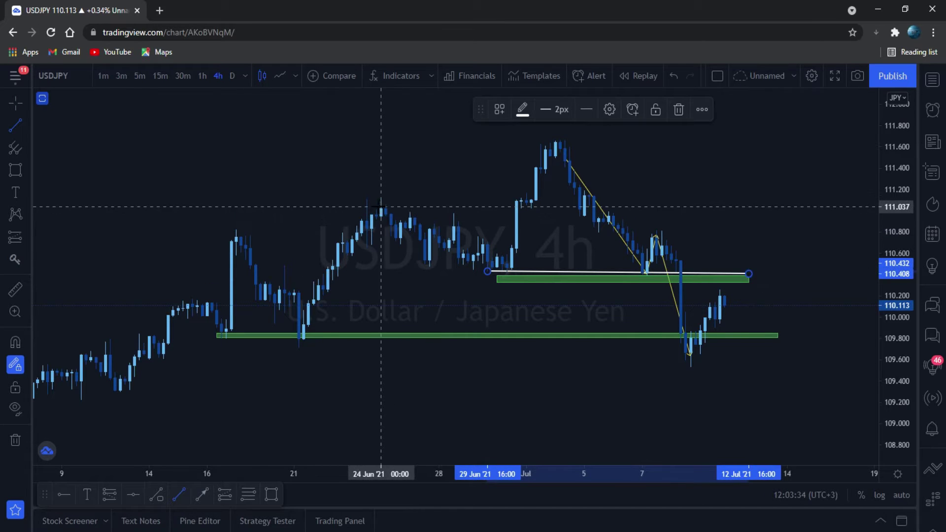
click(657, 206)
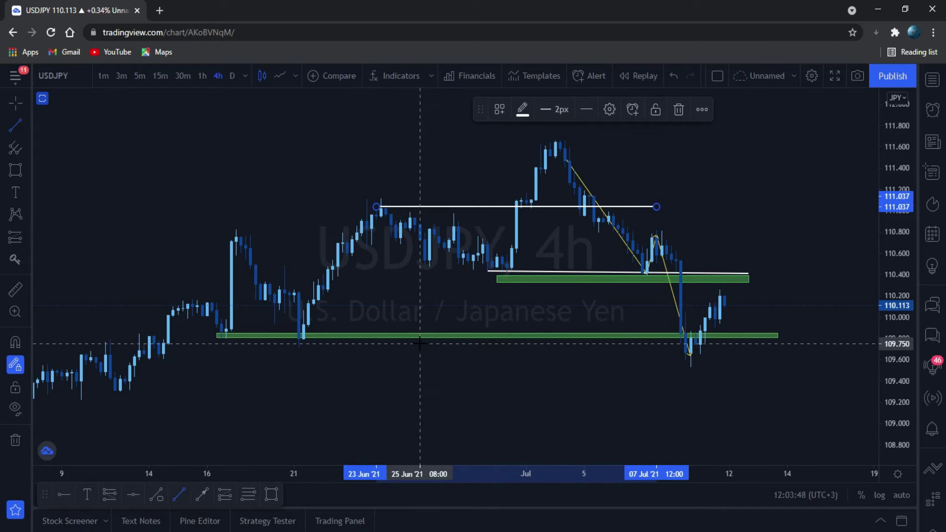
- Draw bearish projection arrows: one from about 110.16 to 109.06, and a pair rising to about 110.33 and falling to about 109.26
click(203, 496)
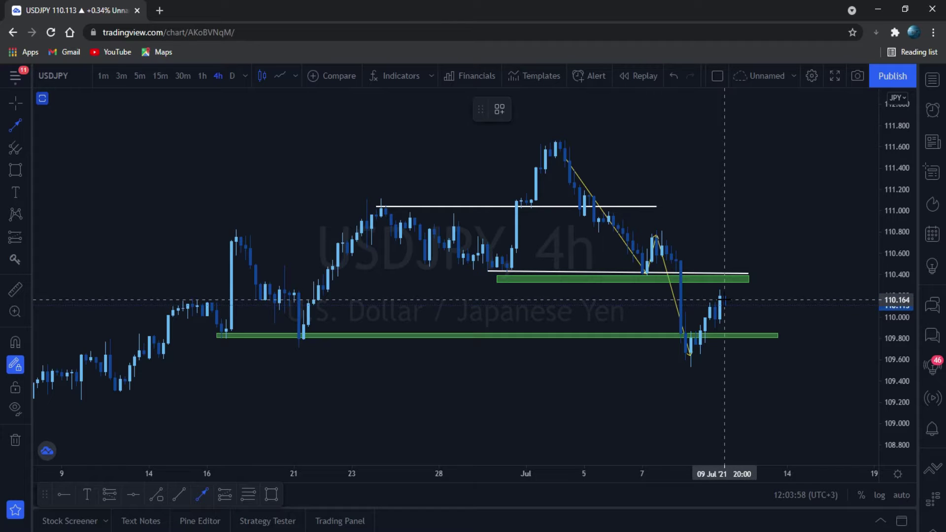
click(724, 300)
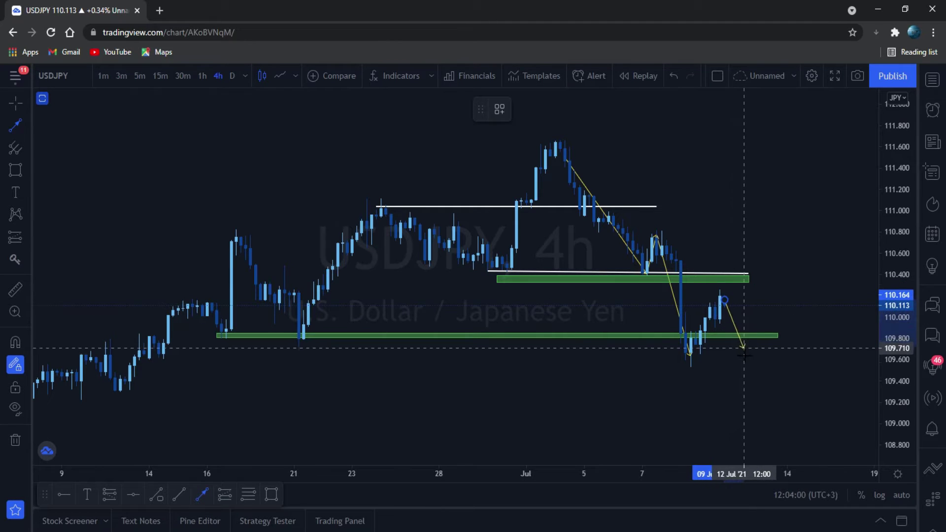
click(763, 417)
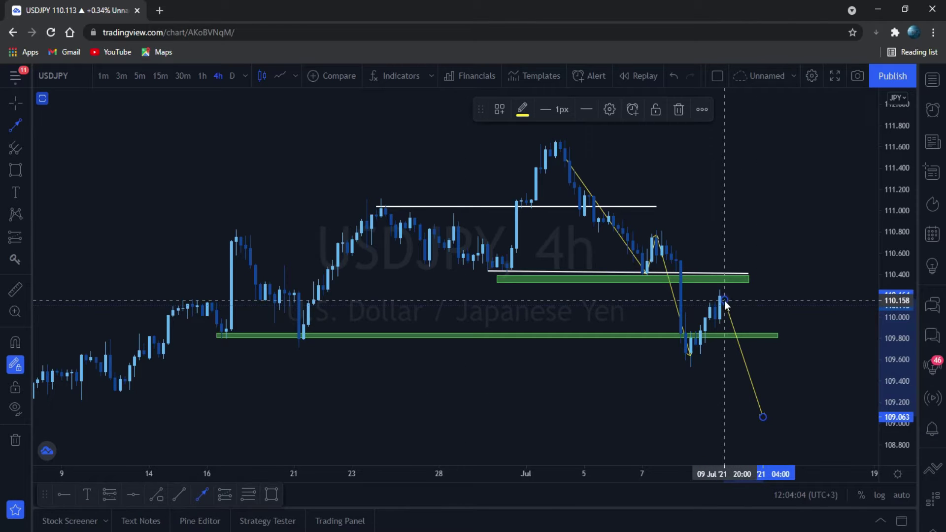
drag(724, 299, 729, 284)
click(729, 282)
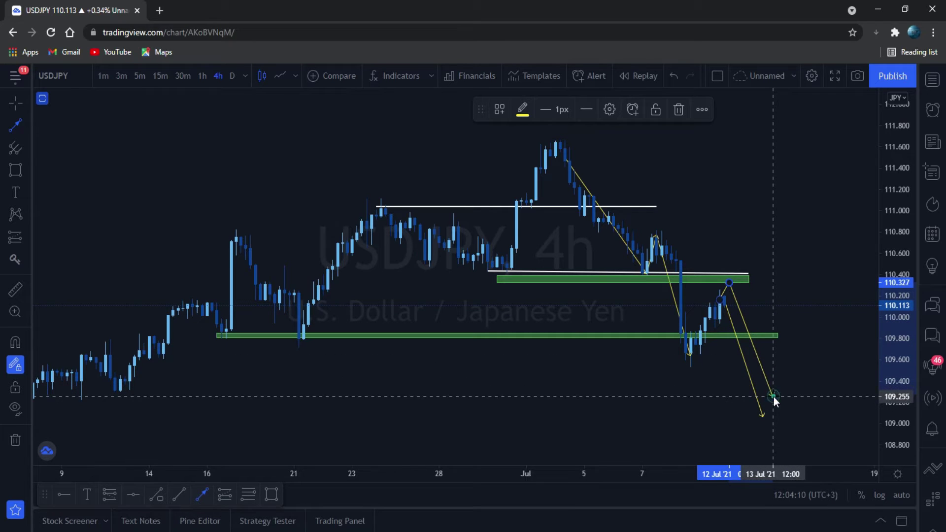
click(772, 397)
click(610, 384)
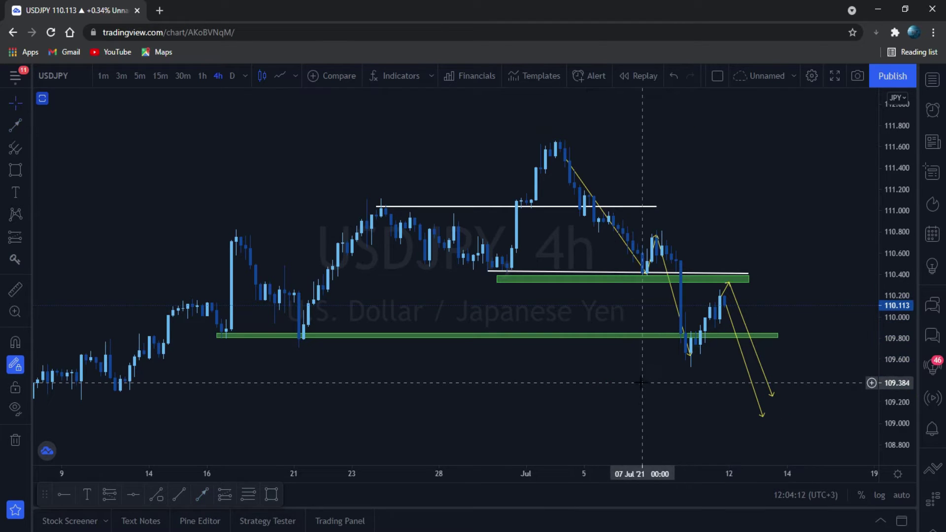
drag(641, 382, 497, 379)
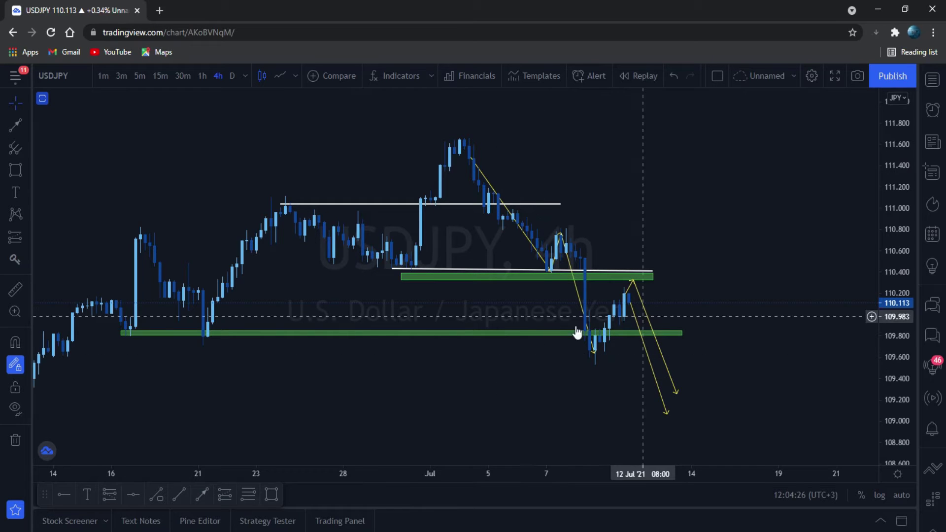
drag(502, 385, 588, 371)
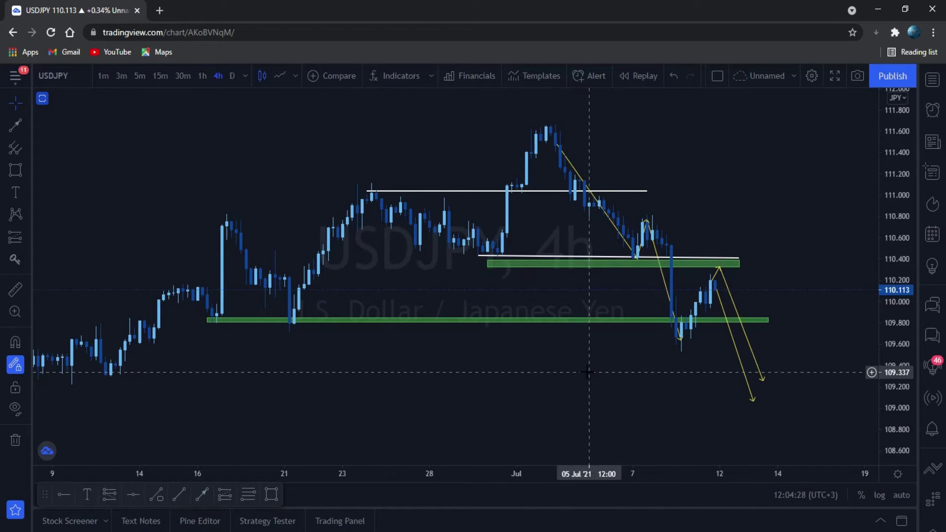
- Load the GBPJPY 4-hour chart from the watchlist and show it at full width
click(934, 83)
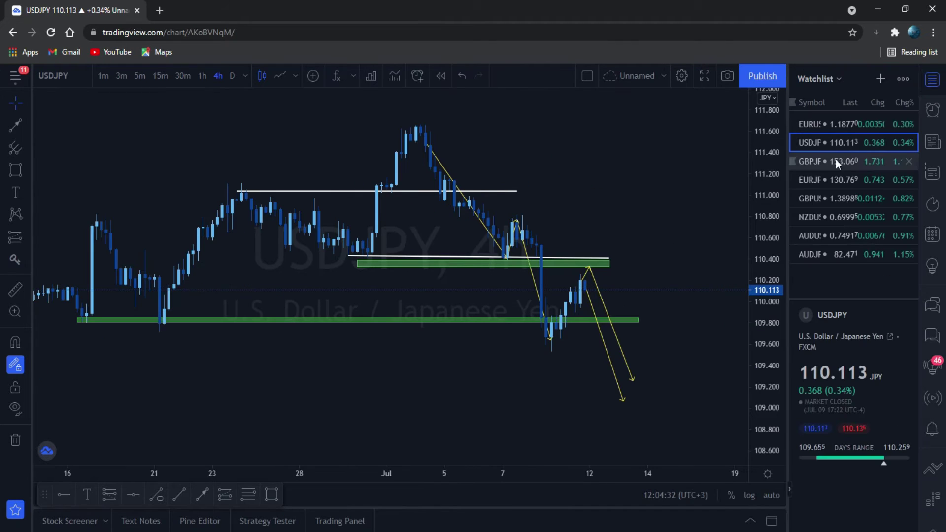
click(829, 162)
click(932, 78)
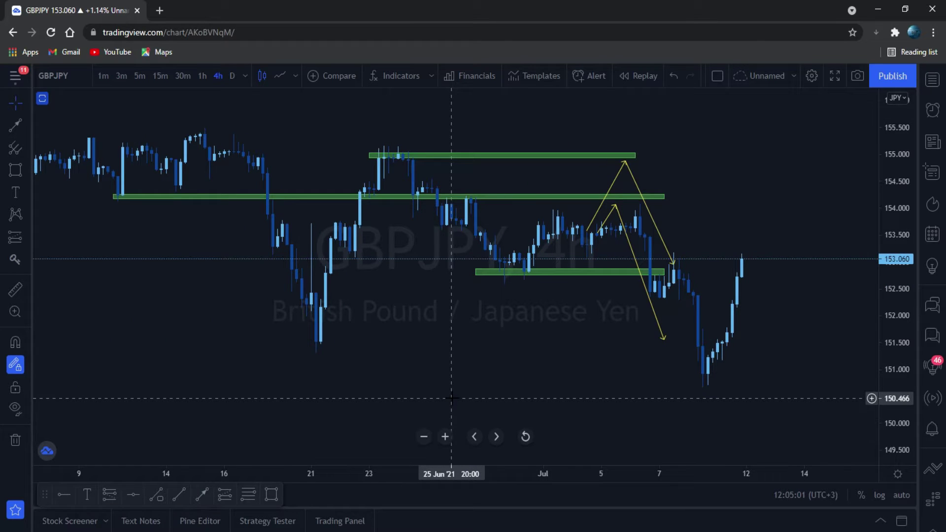
drag(451, 400, 482, 389)
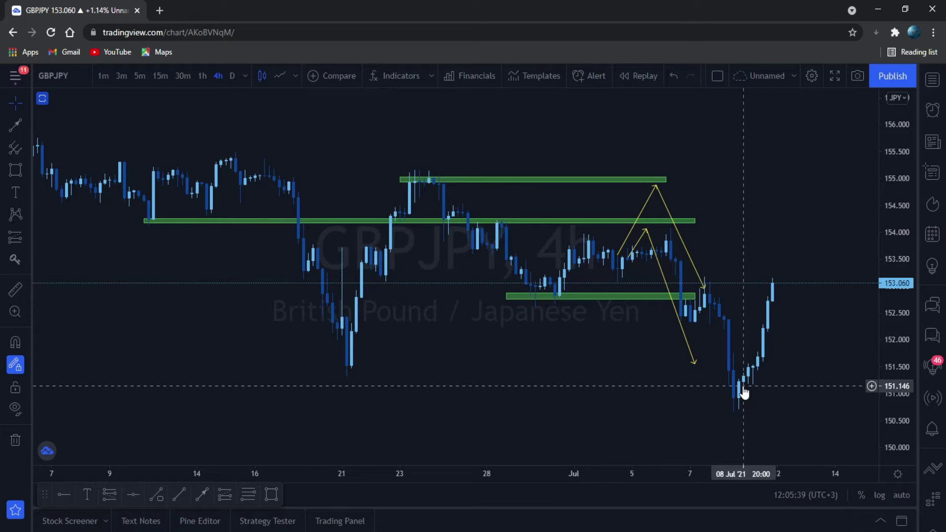
- Remove all old zones and arrows from the GBPJPY chart and stretch its price scale
click(13, 445)
drag(624, 383, 549, 393)
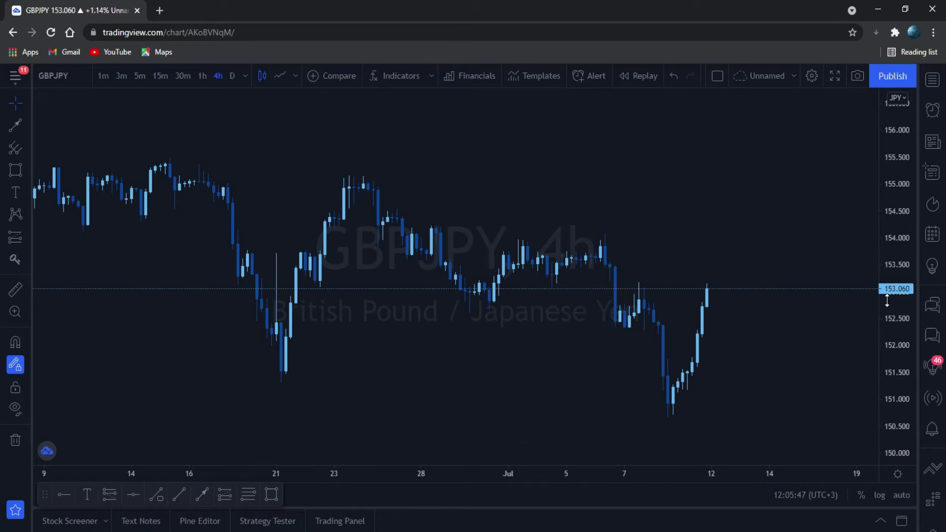
drag(895, 347, 897, 318)
mouse_move(518, 338)
mouse_down()
mouse_move(605, 333)
mouse_move(590, 323)
mouse_up()
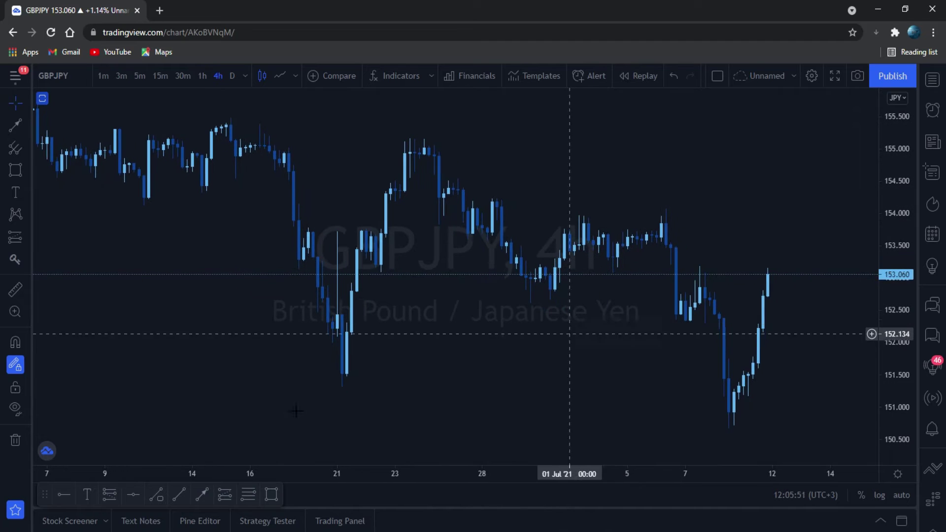
- Draw two thin rectangle zones past current price: about 153.85–153.95 from 1 July, and one with its lower edge near 152.86 from 7 July
click(270, 497)
click(578, 217)
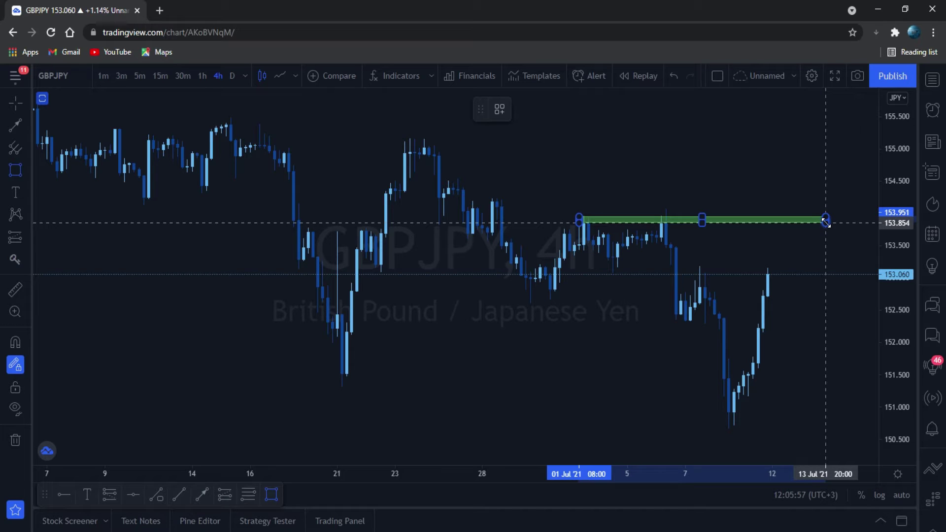
click(825, 220)
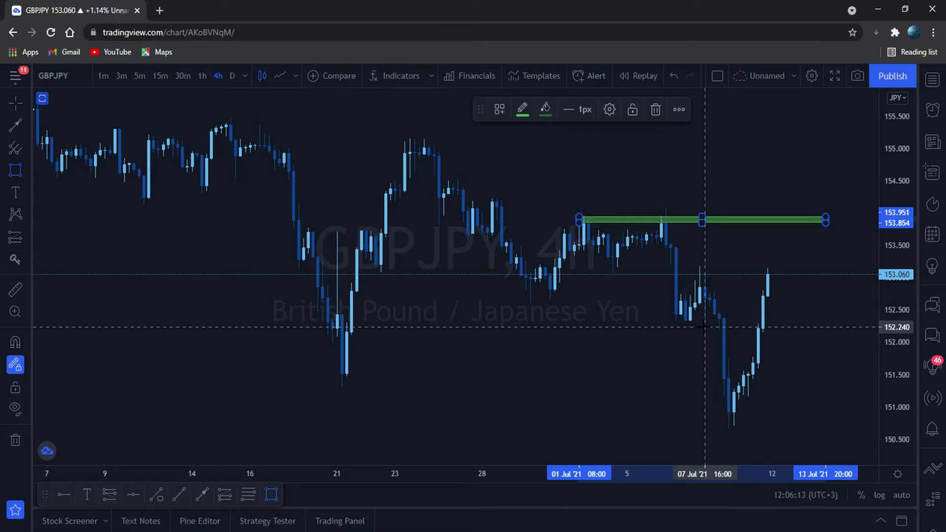
click(689, 285)
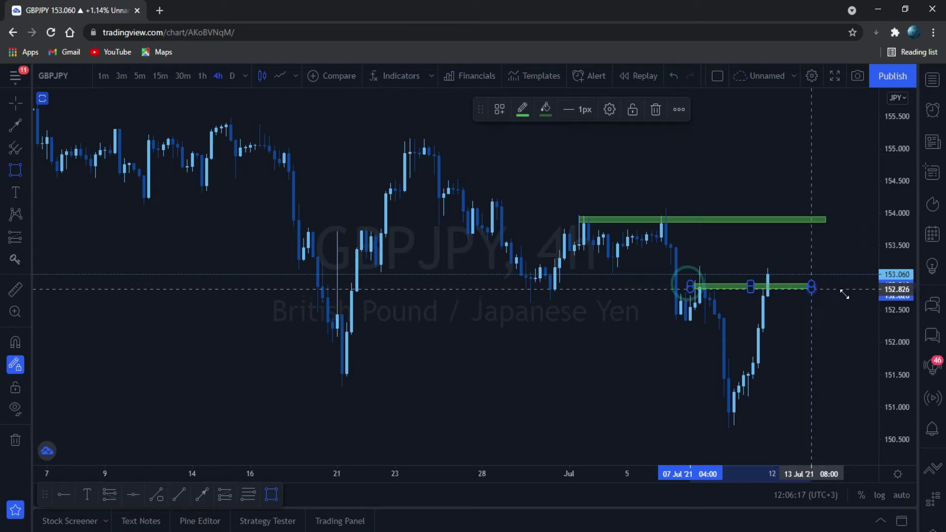
click(858, 288)
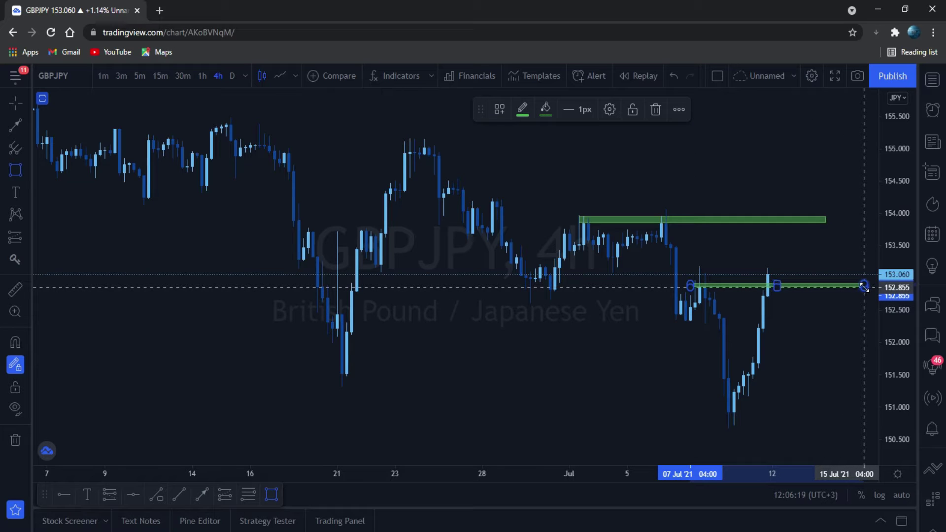
click(840, 291)
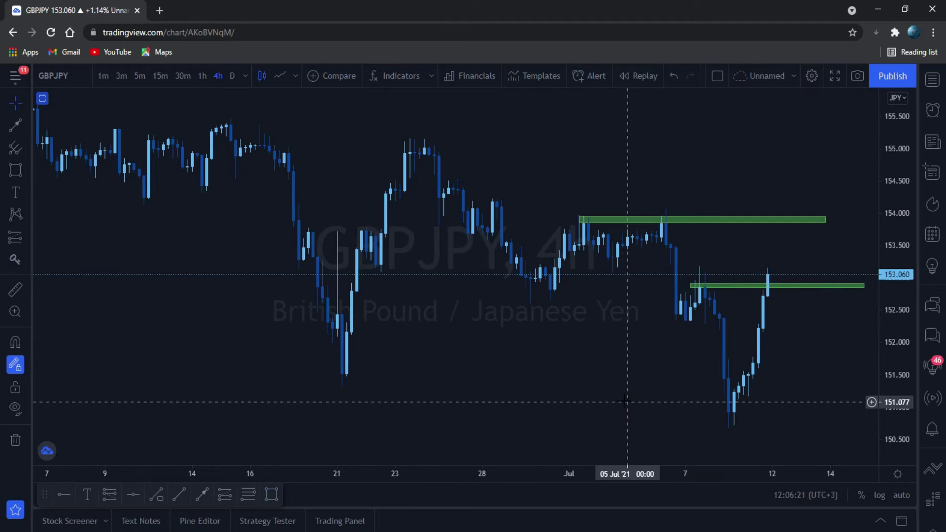
- Draw two connected projection arrows from the latest candle: about 152.99 up to 153.80 at the upper zone, and down to 152.41
drag(625, 400, 510, 394)
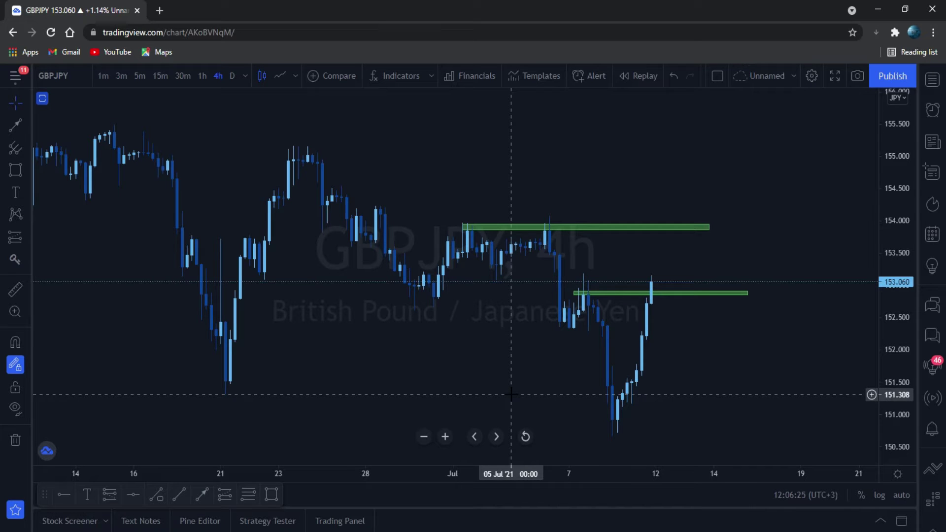
drag(420, 394, 489, 393)
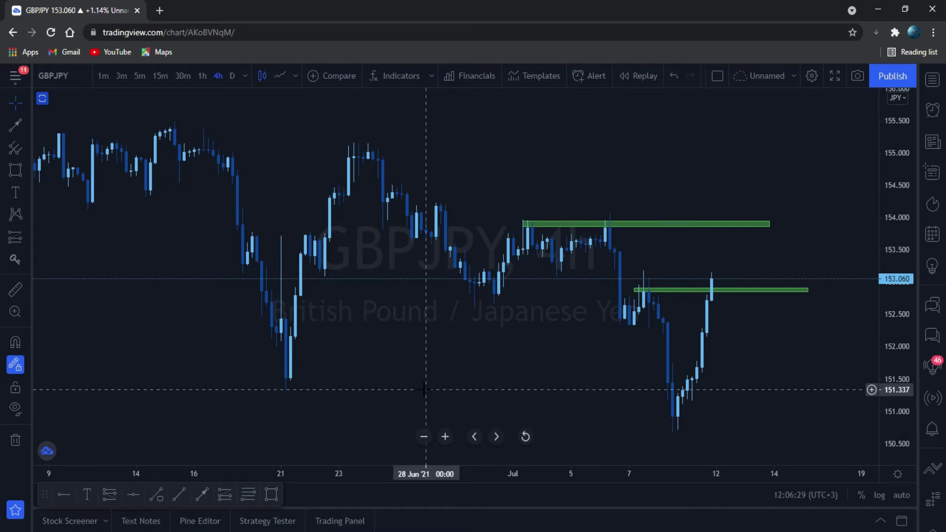
click(202, 498)
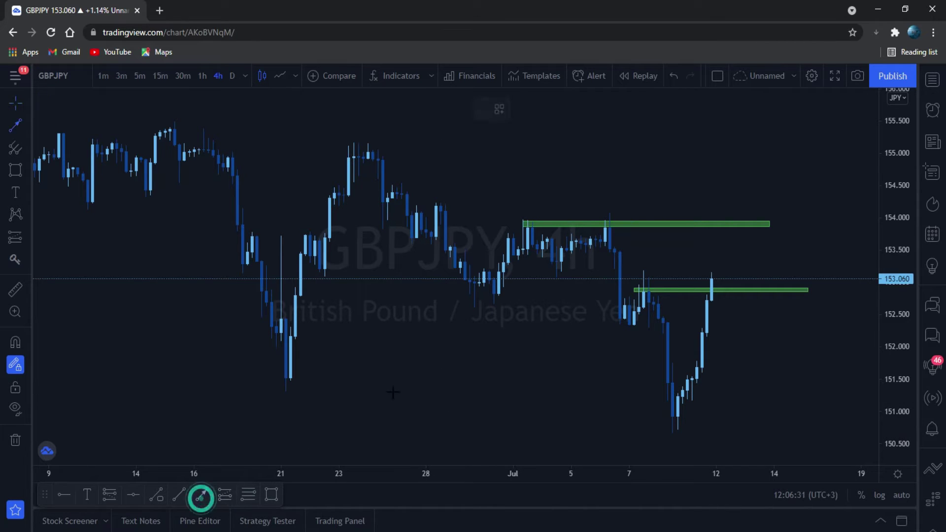
click(716, 282)
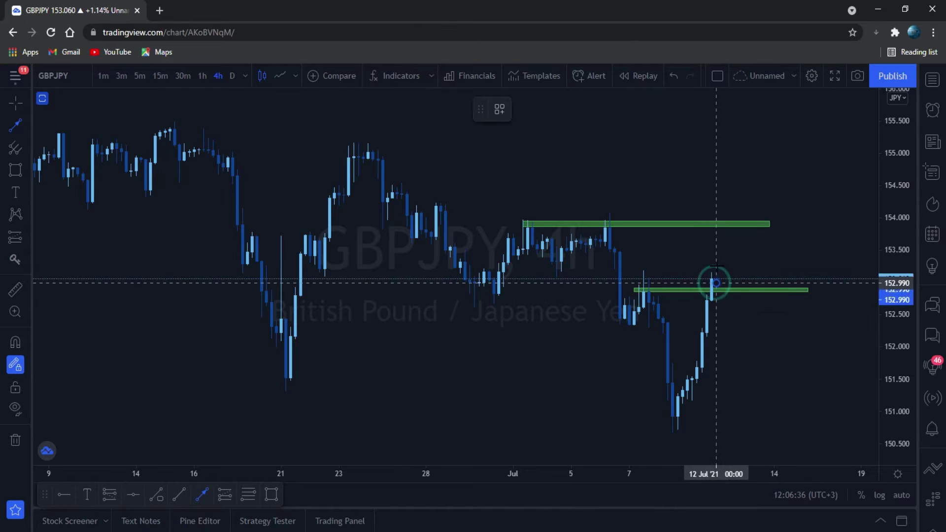
click(721, 231)
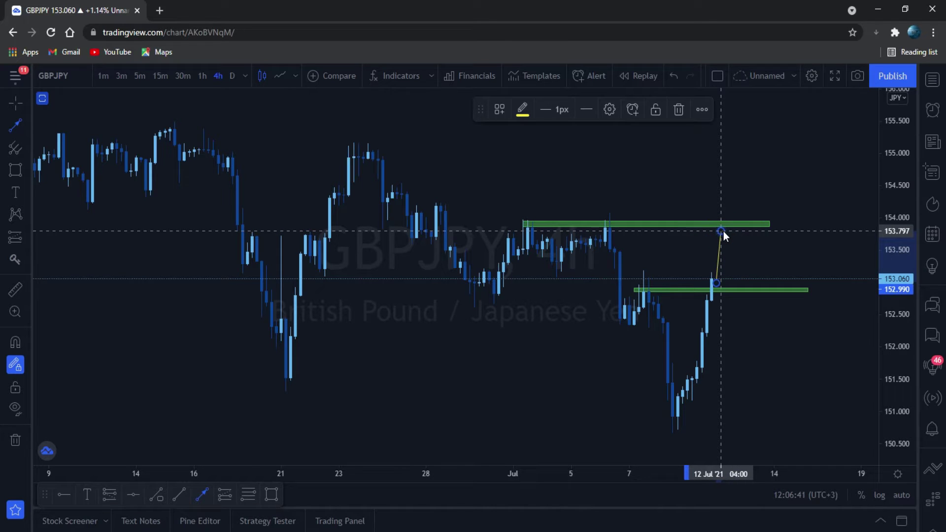
click(722, 231)
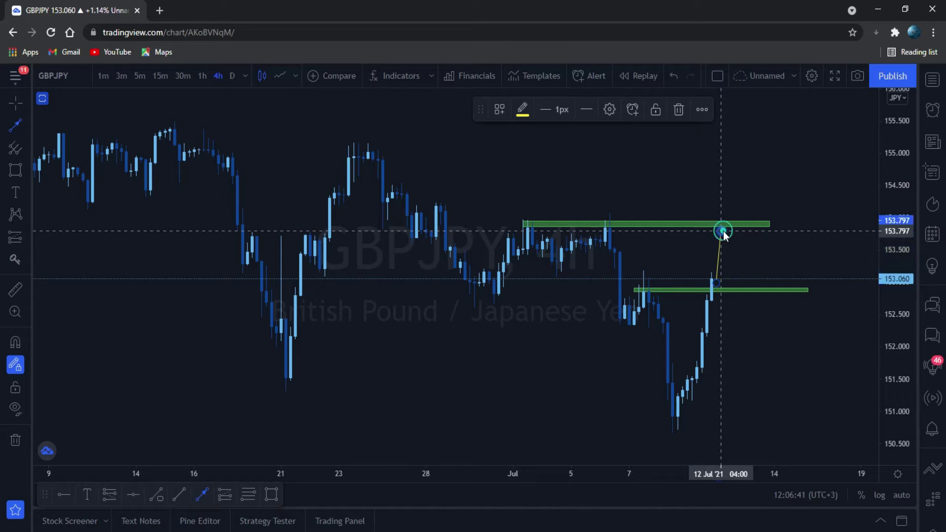
click(763, 319)
click(731, 329)
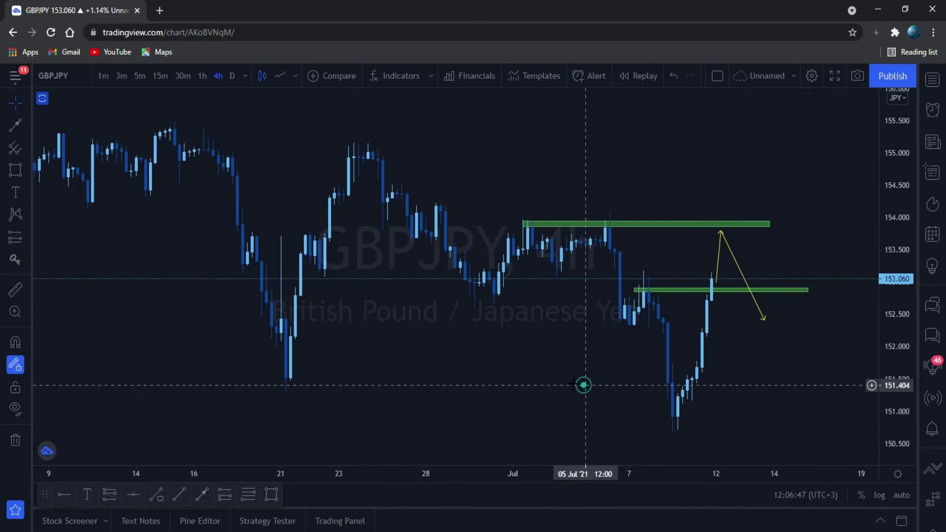
- Using a temporary line-chart view, extend the lower zone back to late June at about 152.76–152.85, and return to candles
drag(583, 385, 562, 384)
click(281, 75)
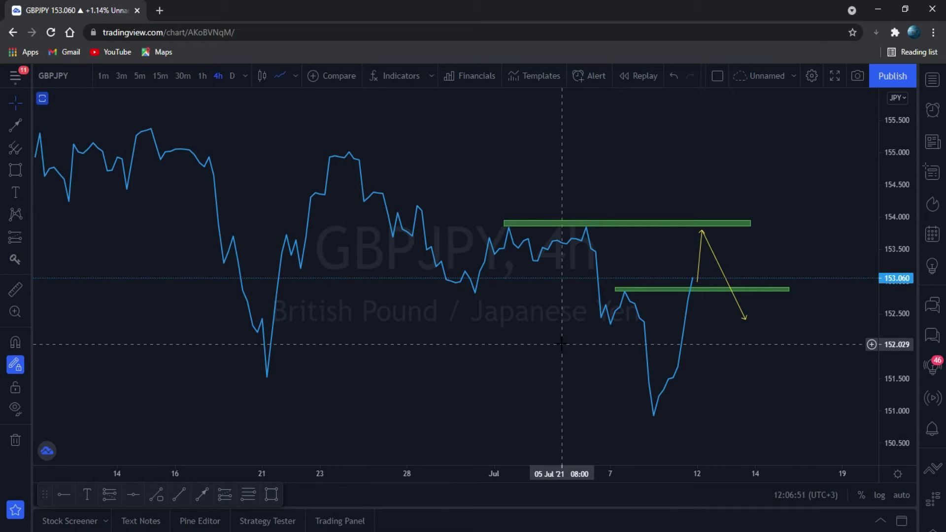
click(615, 291)
drag(613, 290, 435, 294)
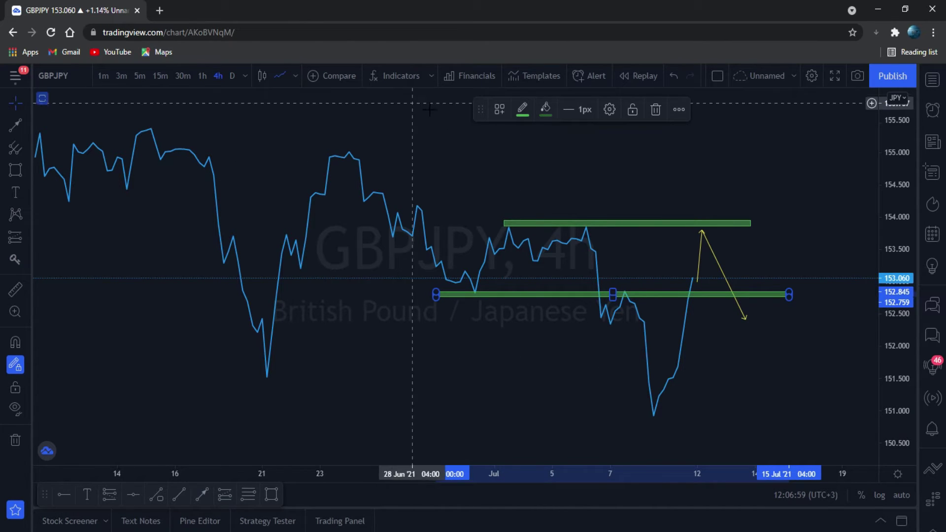
click(441, 154)
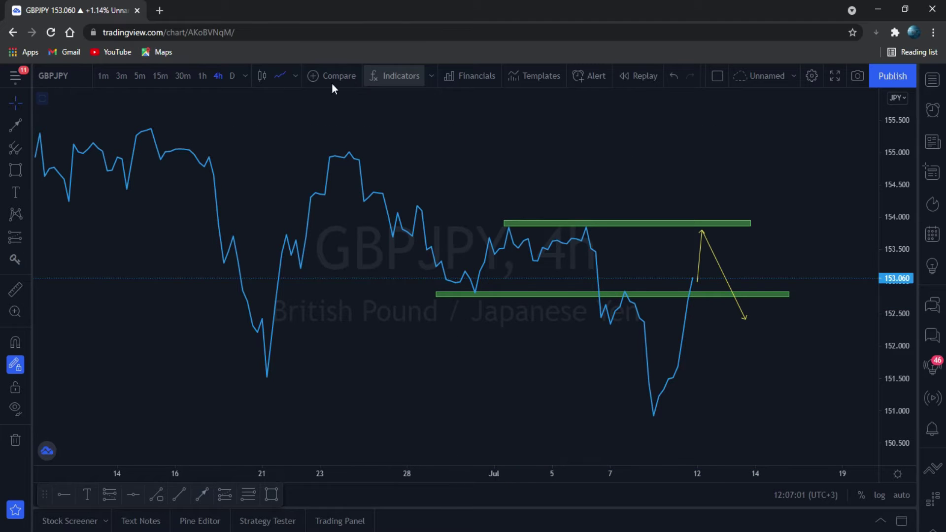
click(262, 75)
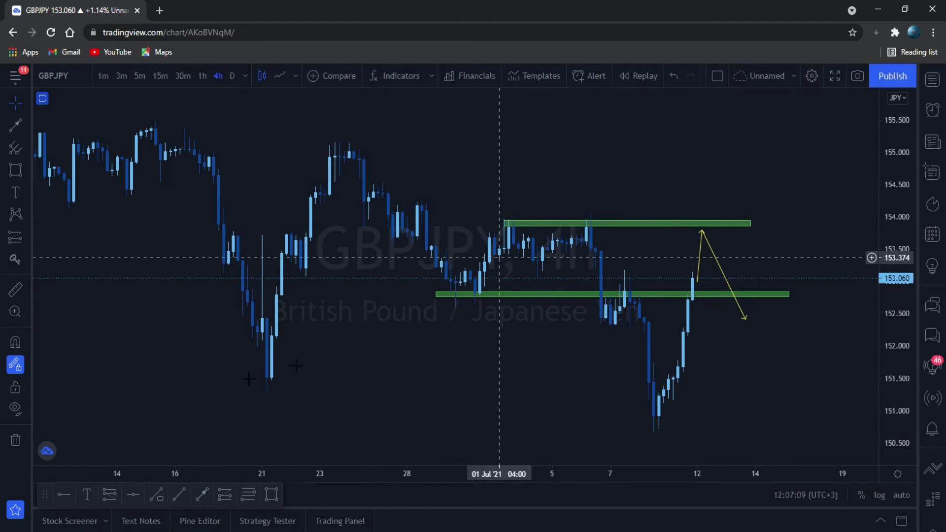
- Delete the falling projection arrow that starts below the upper zone
click(202, 498)
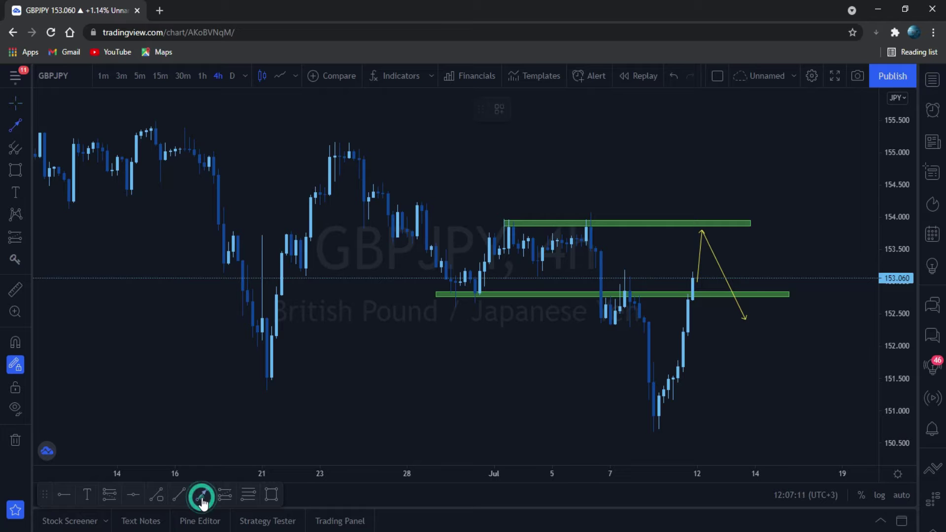
click(716, 261)
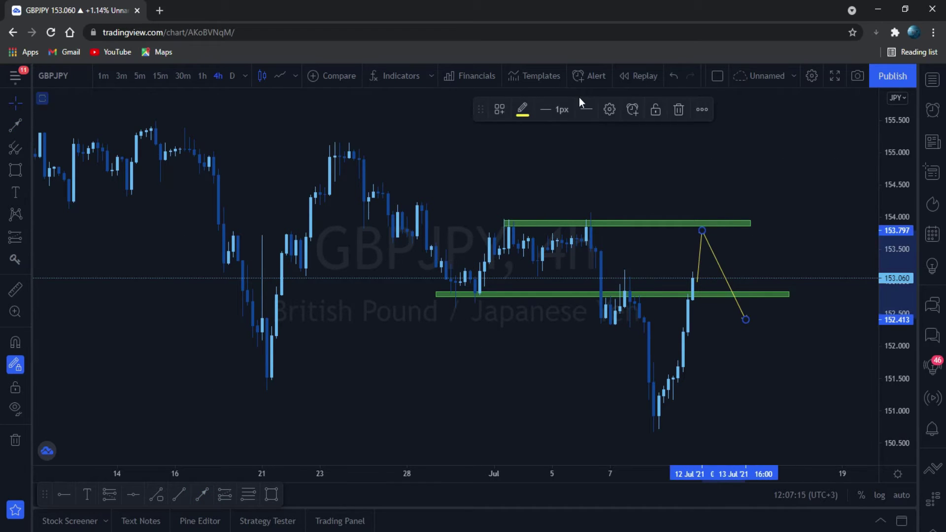
click(678, 110)
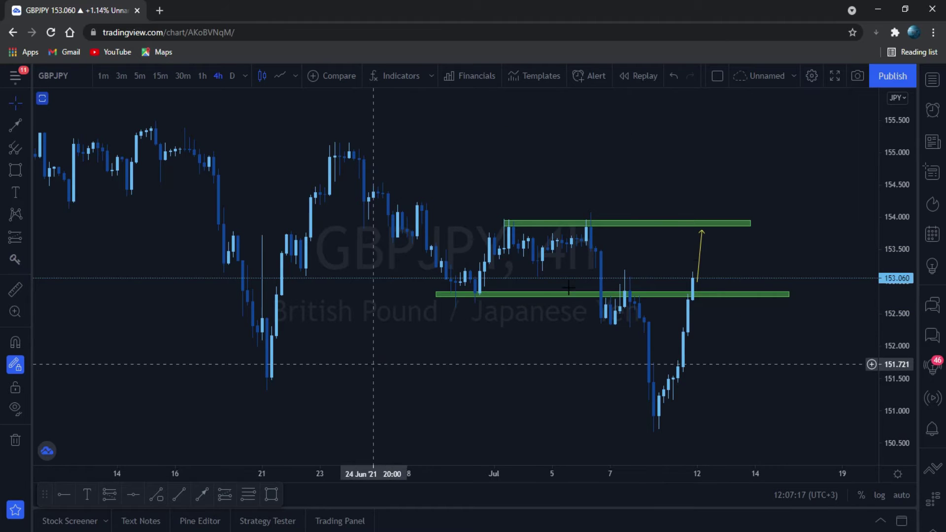
- Draw three connected arrows between the zones: about 153.79 down to 152.88, up to 153.71, and down to 152.32
click(201, 497)
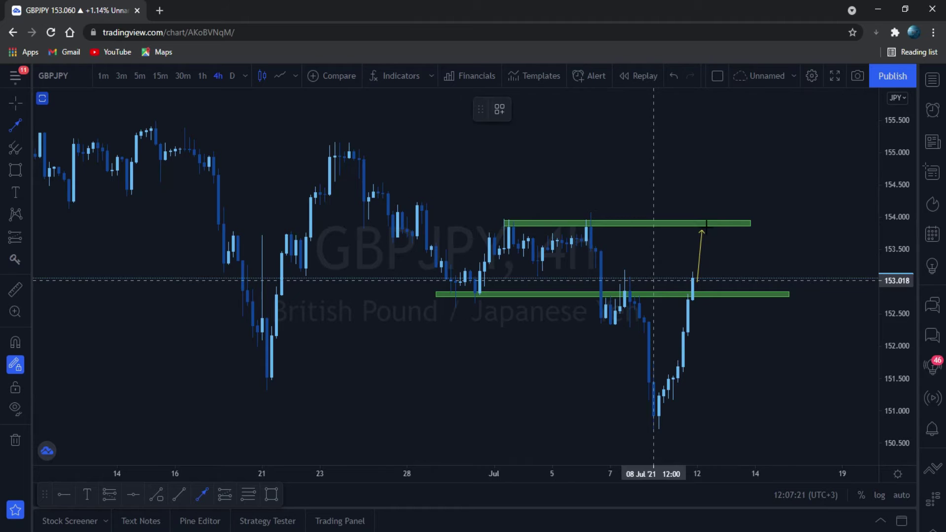
click(706, 231)
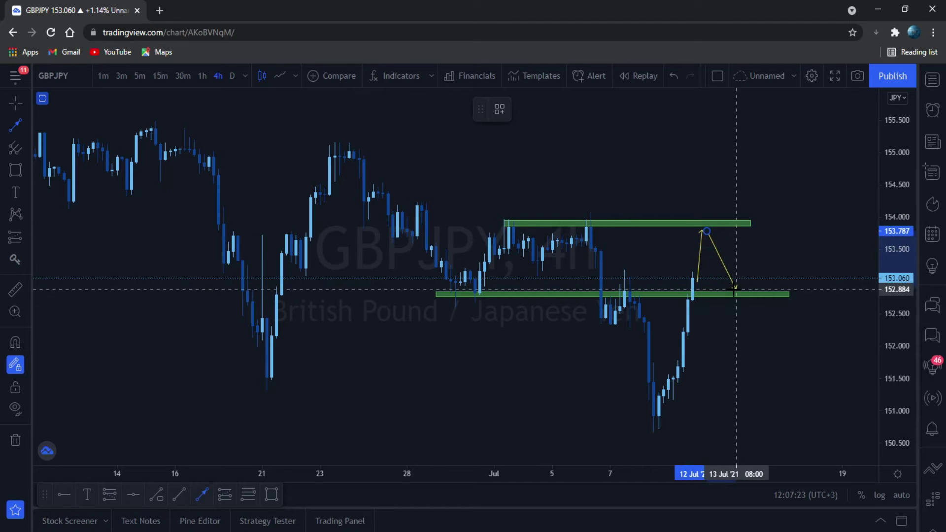
click(735, 289)
click(750, 236)
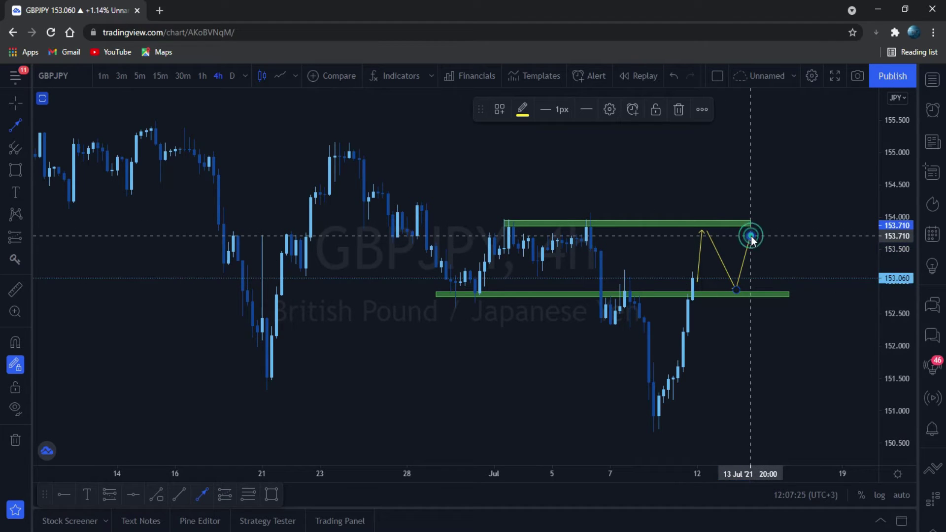
double_click(779, 326)
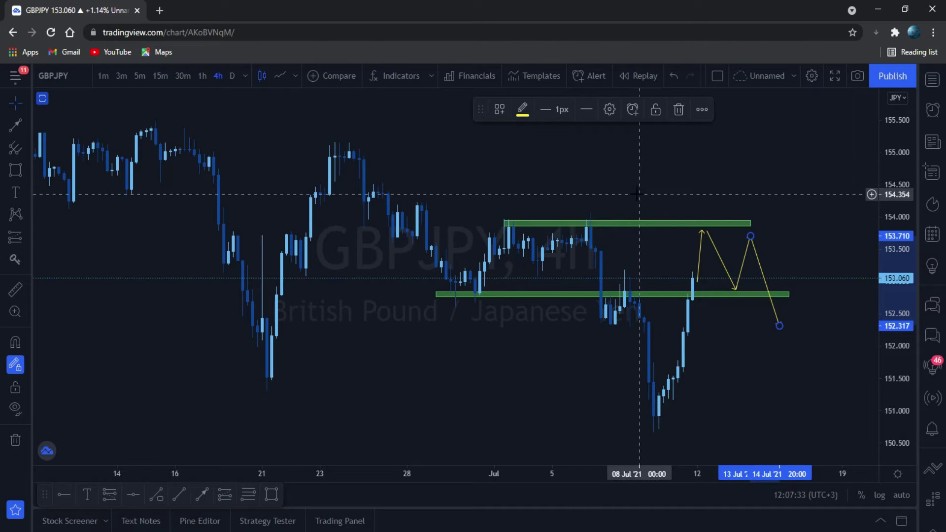
right_click(547, 185)
click(531, 177)
drag(499, 174, 521, 208)
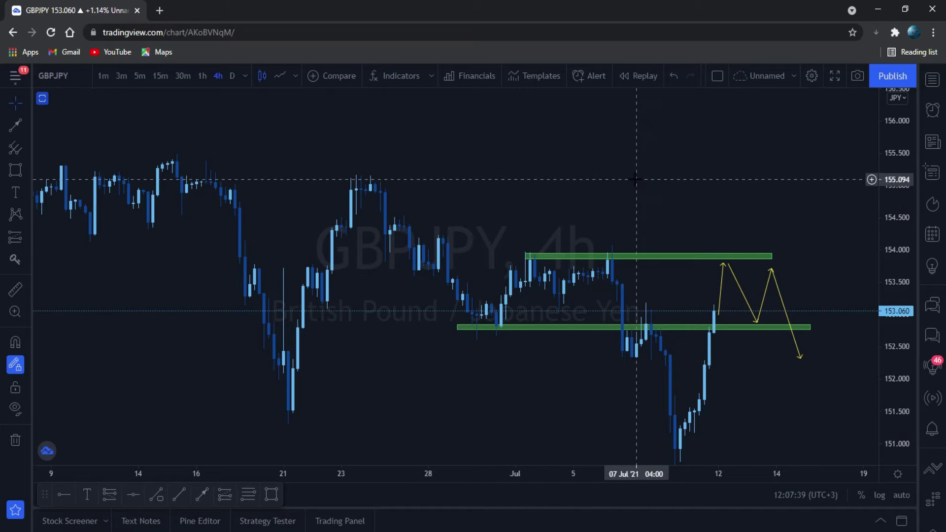
- Load the EURJPY 4-hour chart from the watchlist and compare its existing zones and arrows with the recent price movement
click(927, 84)
click(822, 187)
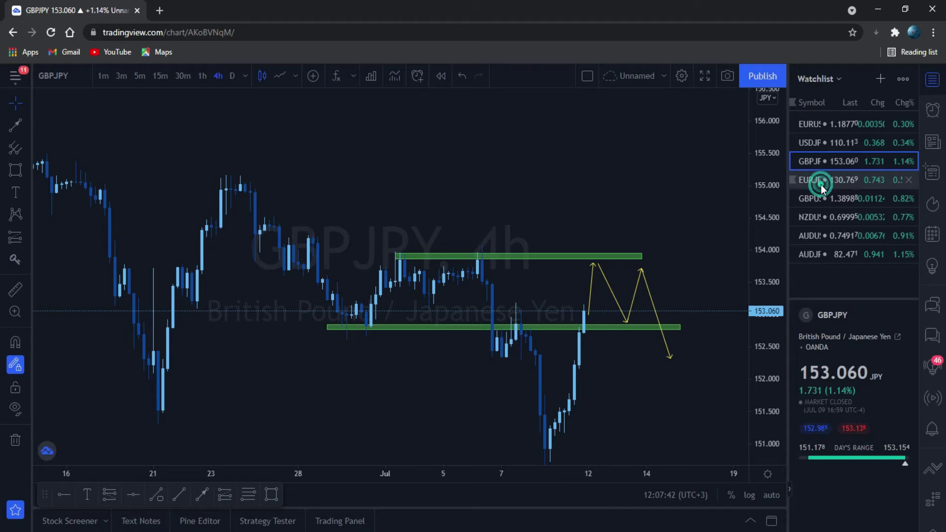
click(932, 79)
mouse_move(407, 158)
mouse_down()
mouse_move(460, 186)
mouse_move(482, 181)
mouse_move(414, 173)
mouse_up()
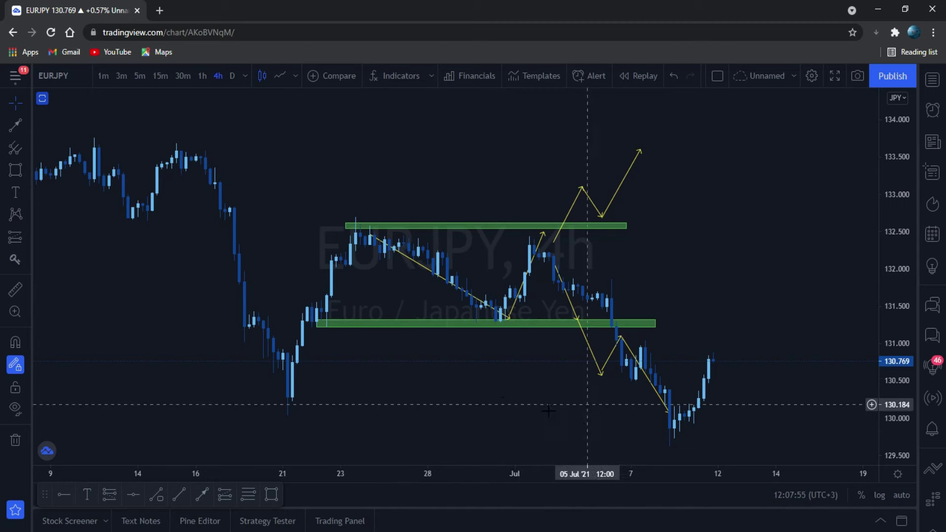
drag(507, 400, 558, 350)
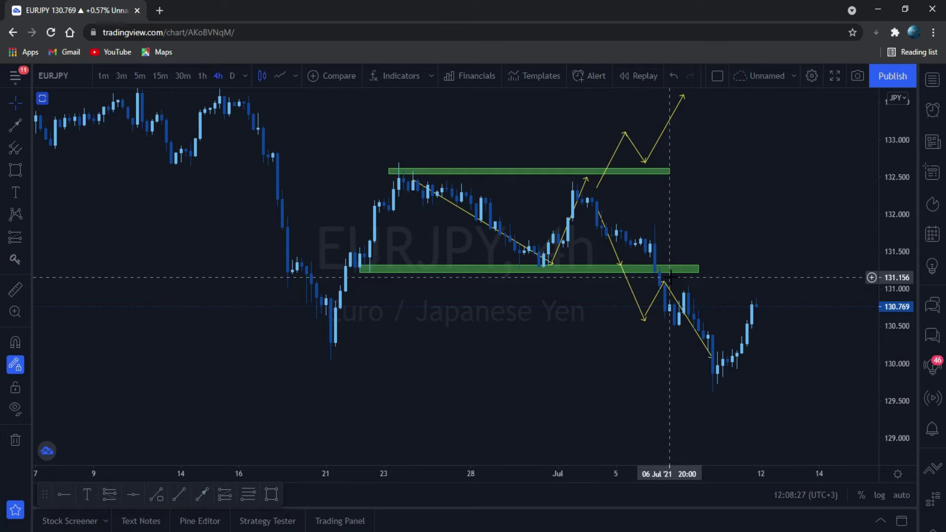
click(609, 395)
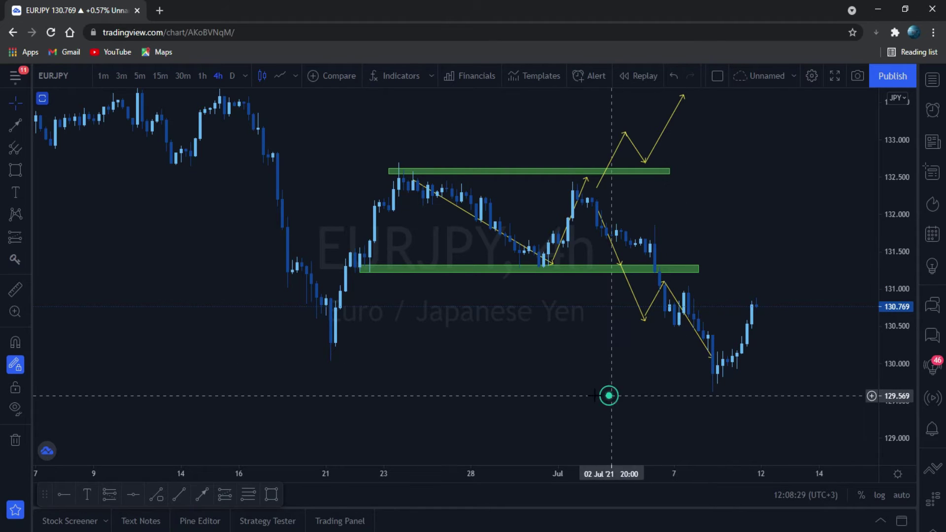
drag(608, 395, 585, 460)
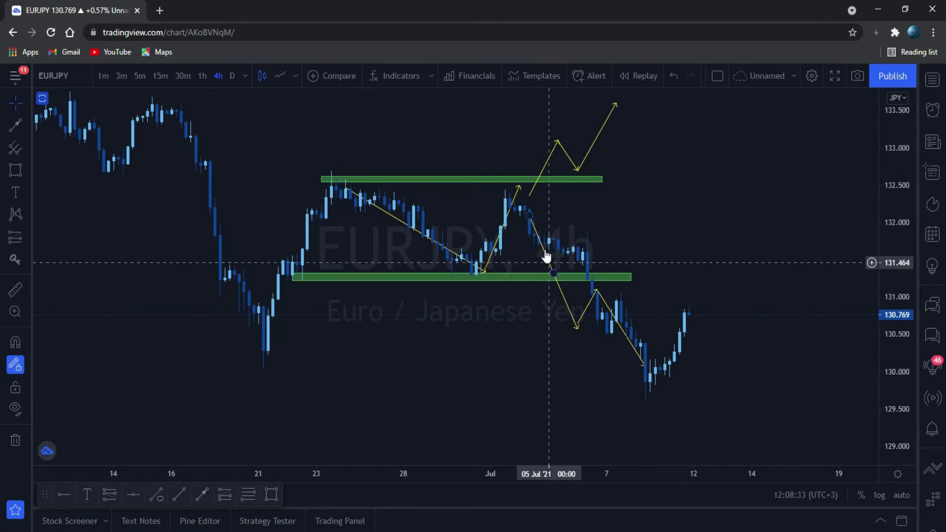
click(605, 305)
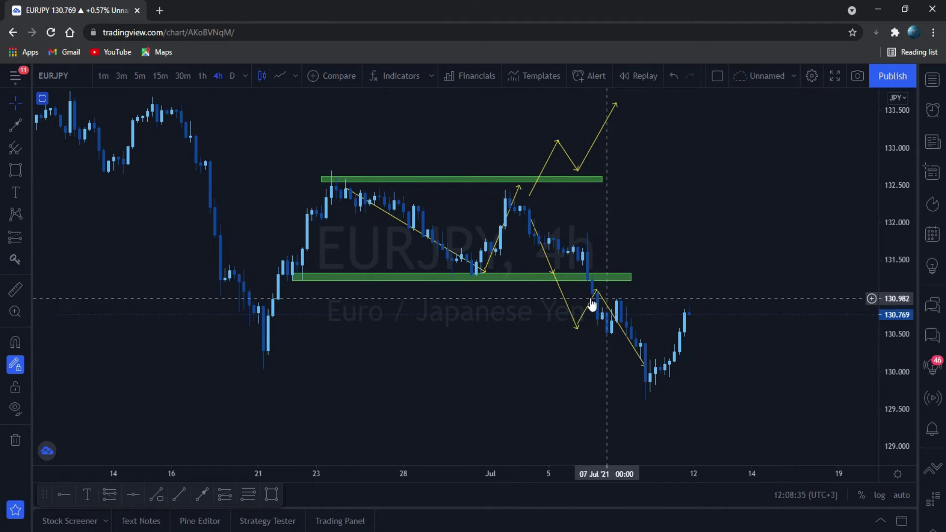
- Clear all existing zones and arrows from the EURJPY chart
click(636, 287)
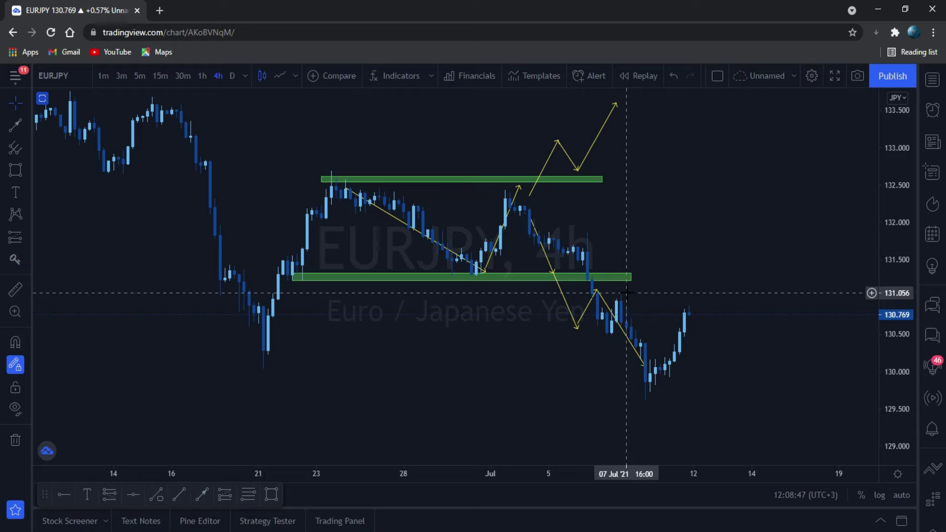
click(618, 277)
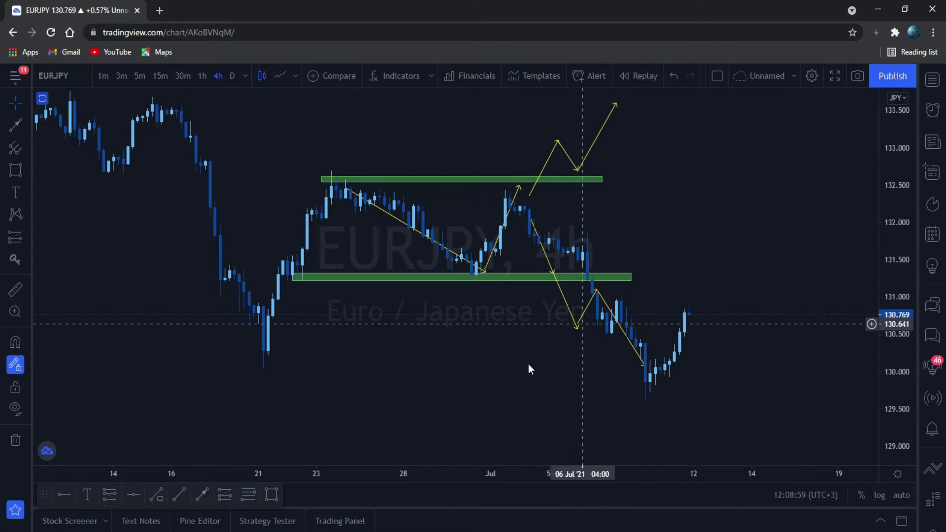
click(13, 443)
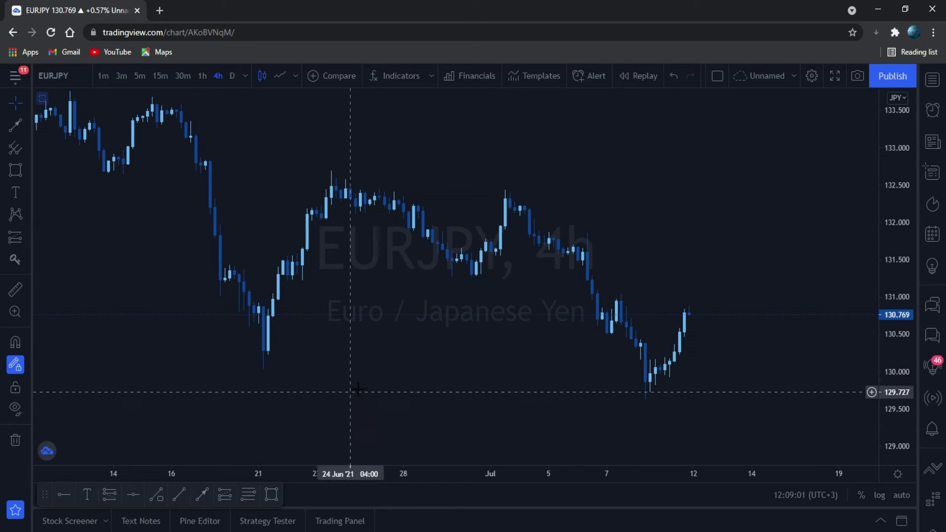
drag(402, 376, 461, 380)
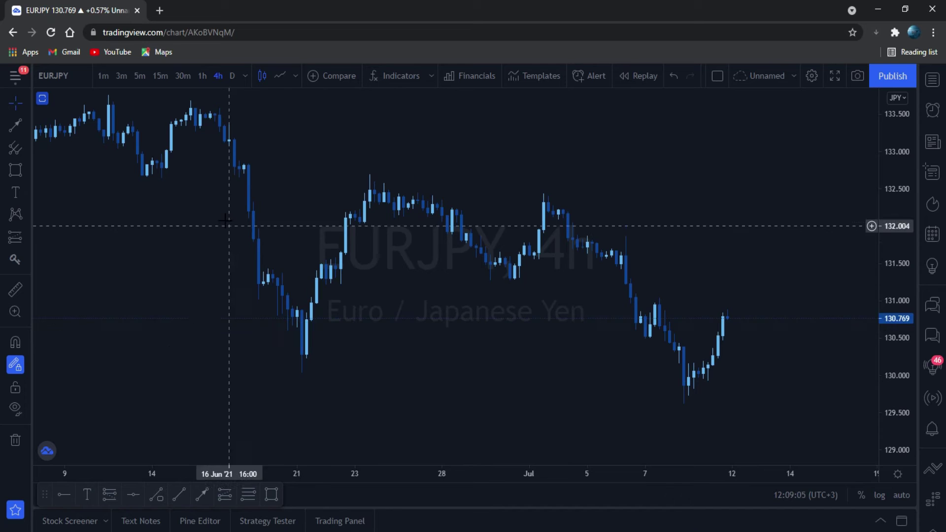
- Draw three connected arrows from the early-July peak: down to about 130.59, up to about 131.03, and down to about 129.75
click(202, 495)
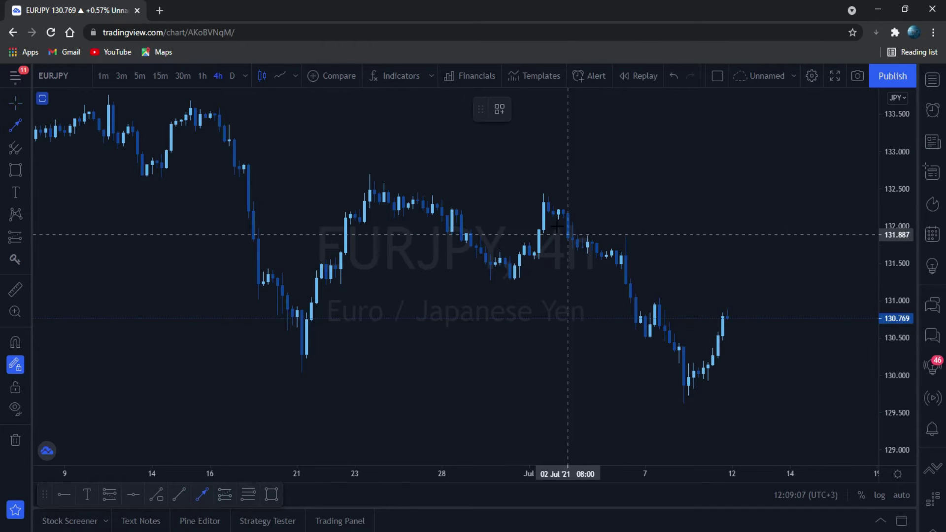
click(554, 213)
click(640, 329)
click(640, 331)
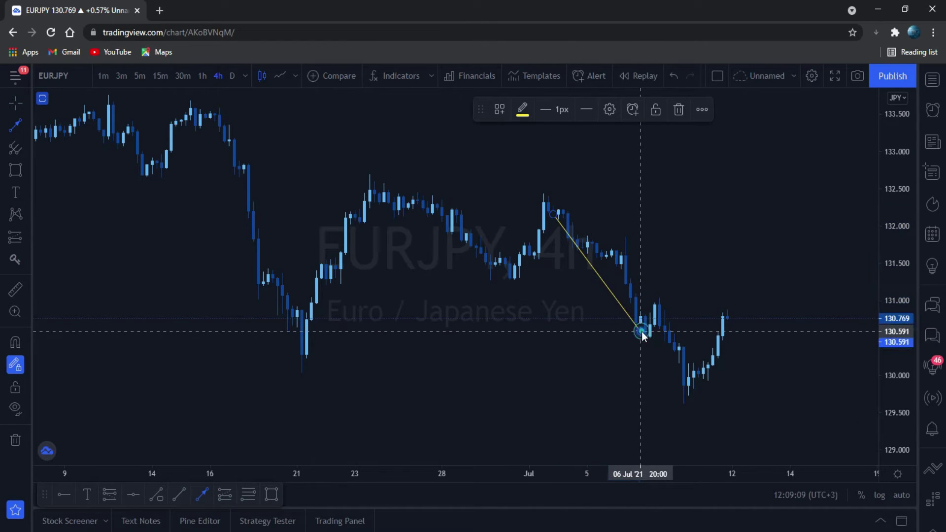
click(660, 298)
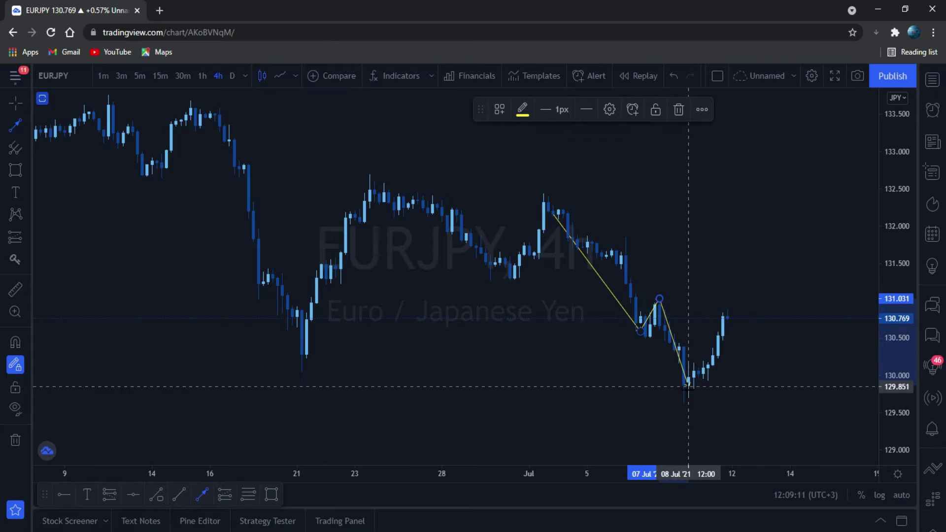
click(693, 394)
- Draw a thin rectangular zone at the 7 July high, about 130.97–131.02, extending from 7 to 15 July
drag(751, 374, 368, 363)
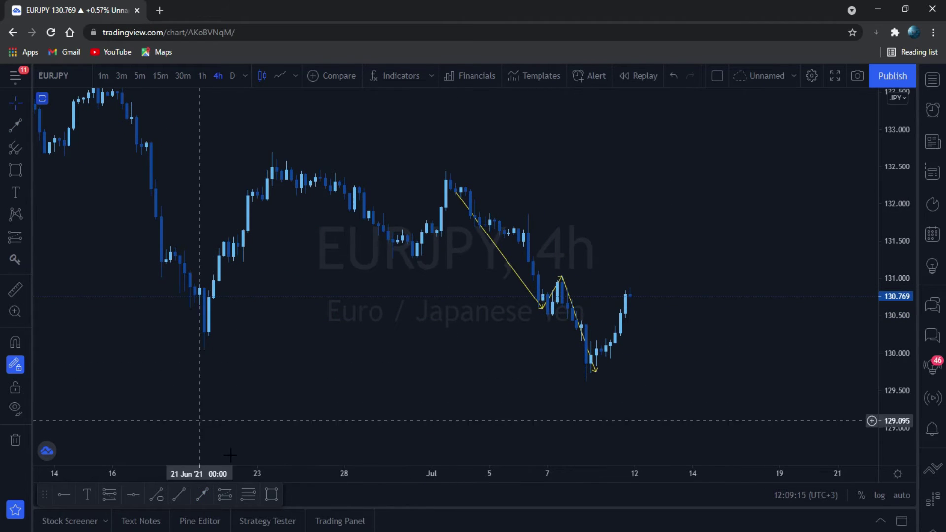
click(547, 277)
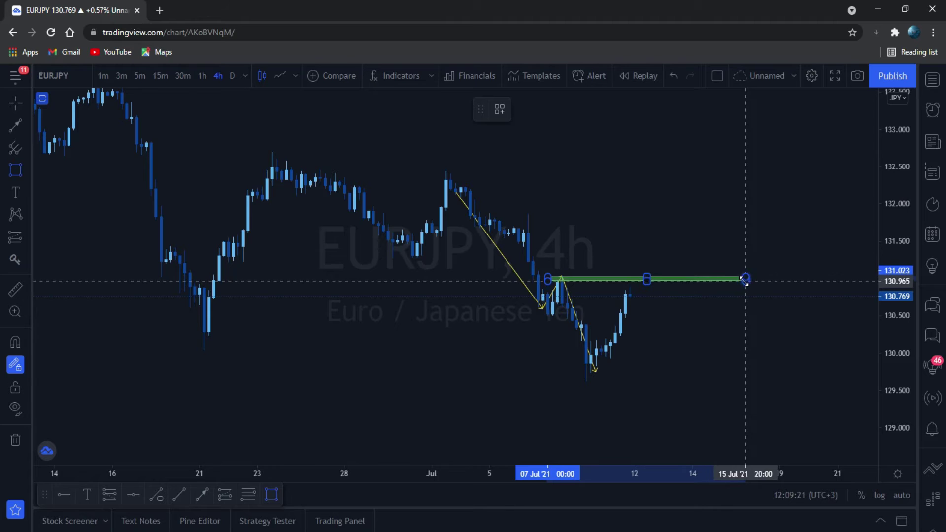
click(744, 279)
click(794, 193)
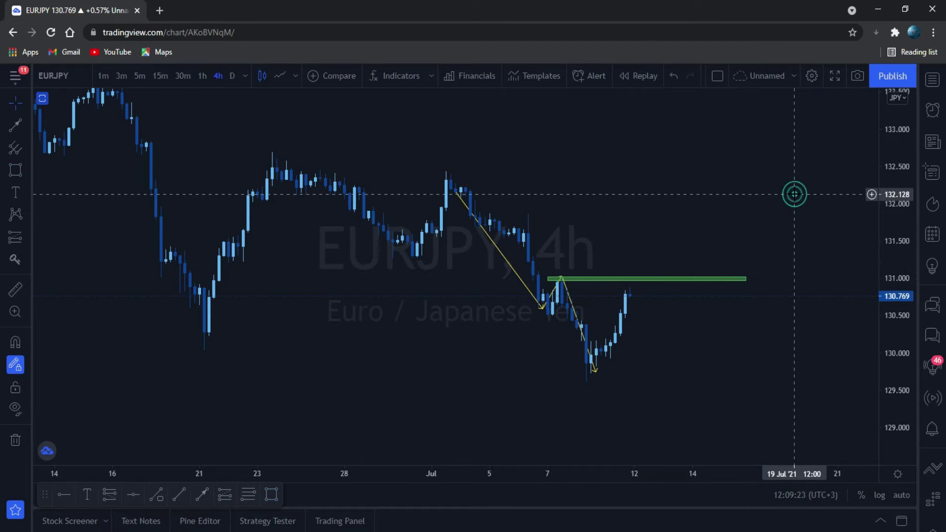
- Project the expected move from the latest candle with two connected arrows: about 130.76 up to 130.97, and down to 129.76
drag(897, 341, 897, 326)
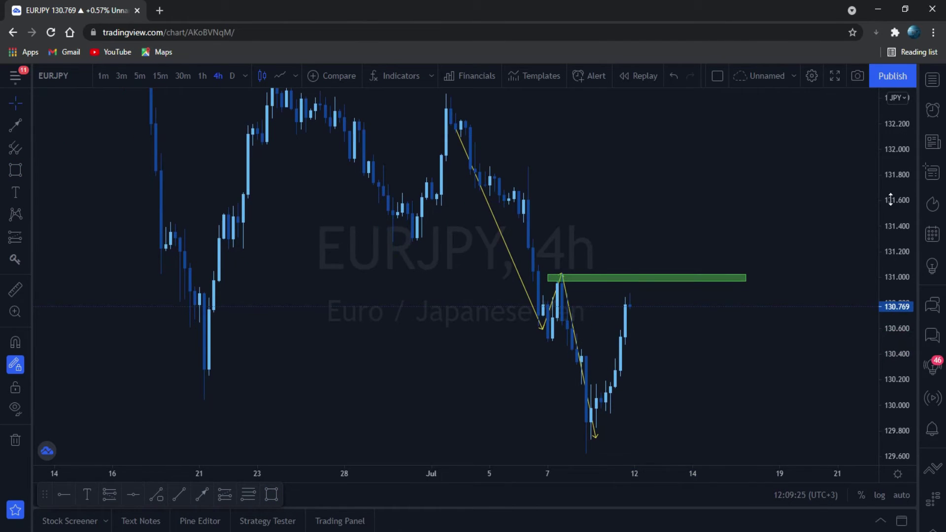
drag(573, 466, 464, 469)
drag(660, 373, 690, 352)
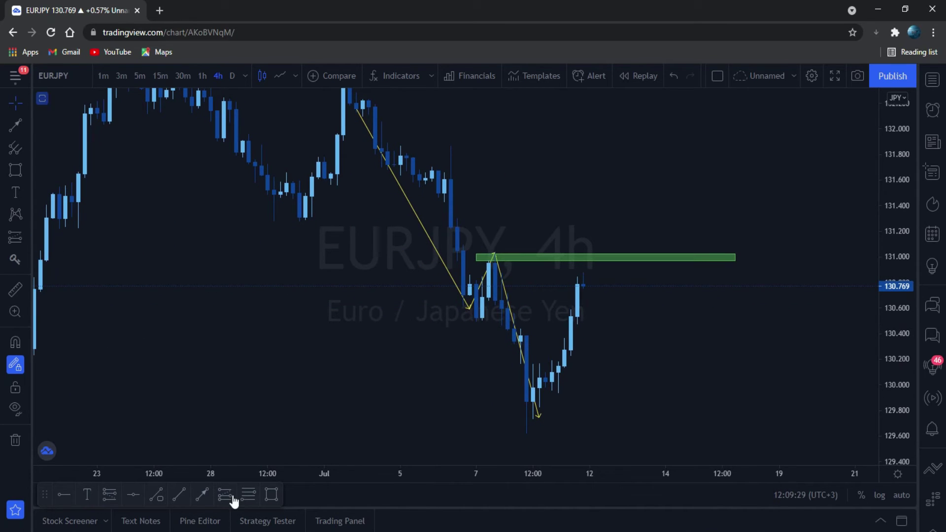
click(202, 498)
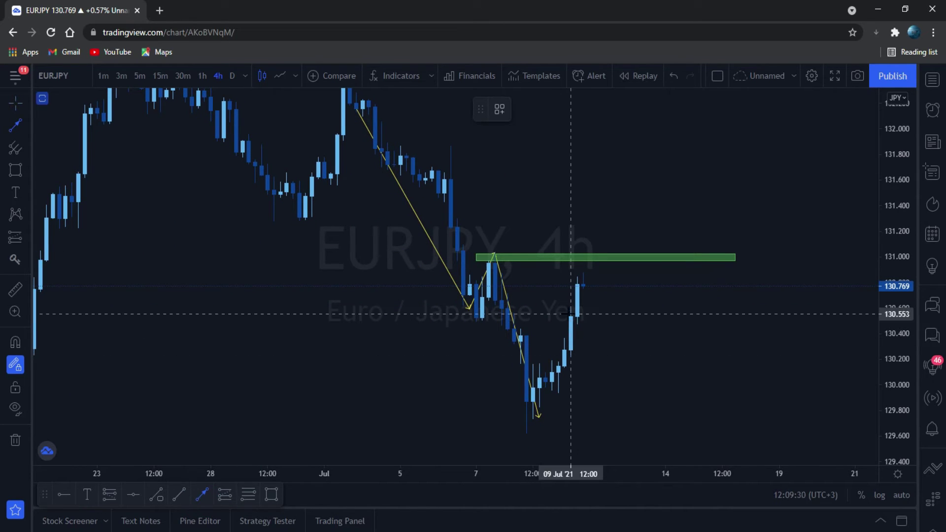
click(582, 288)
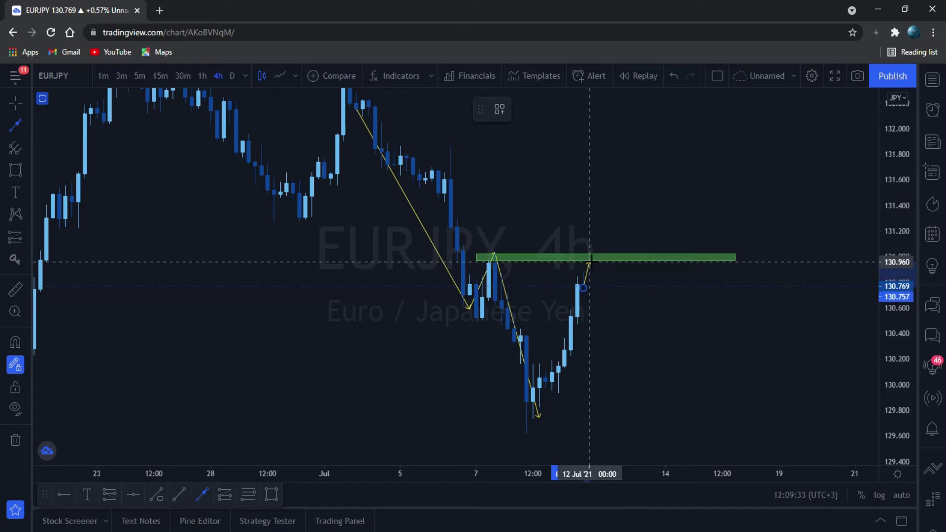
click(591, 260)
click(591, 260)
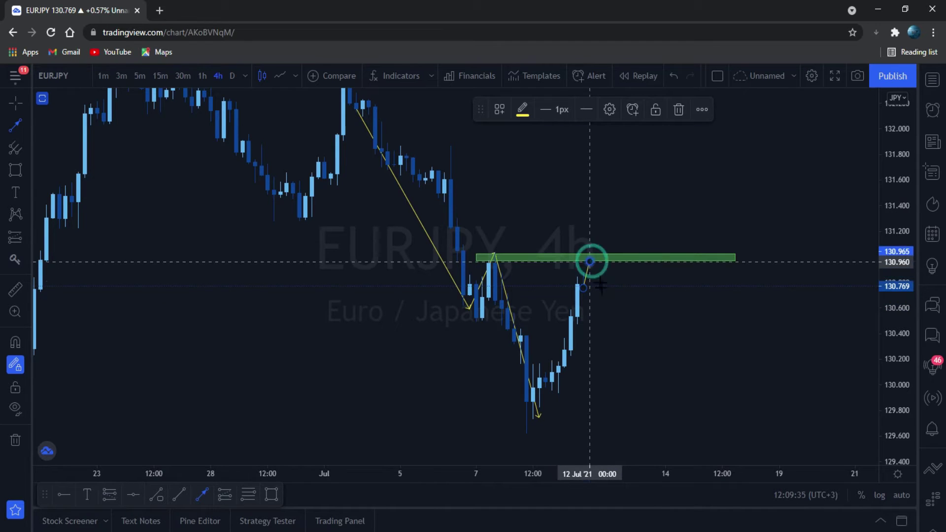
click(652, 416)
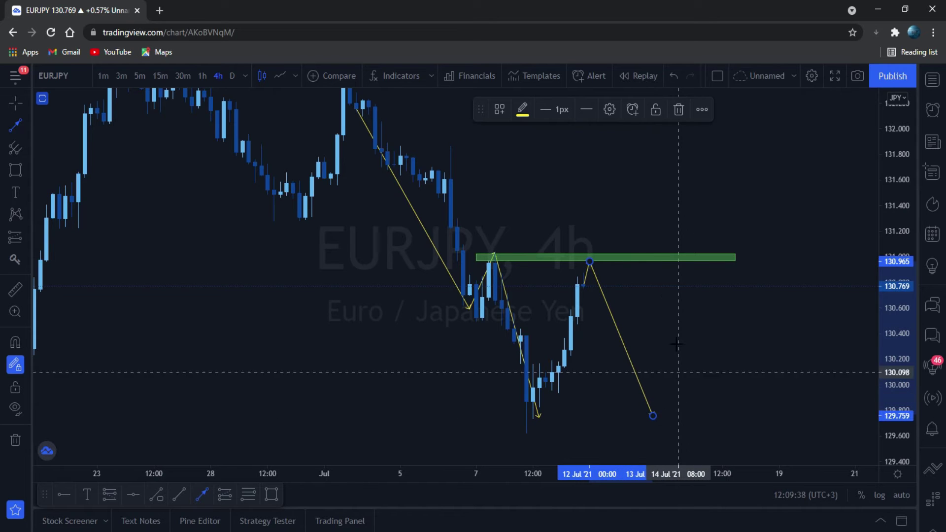
click(677, 344)
scroll(565, 408, down, 3)
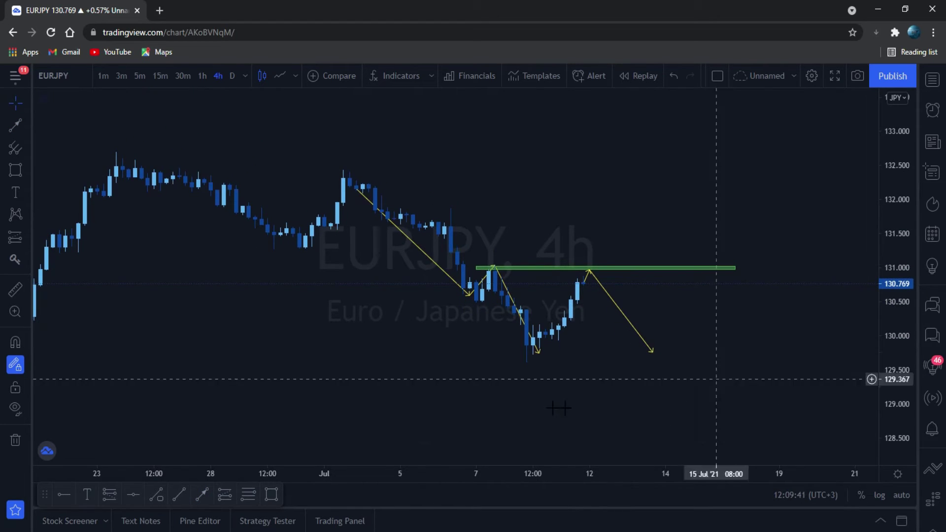
drag(504, 378, 641, 411)
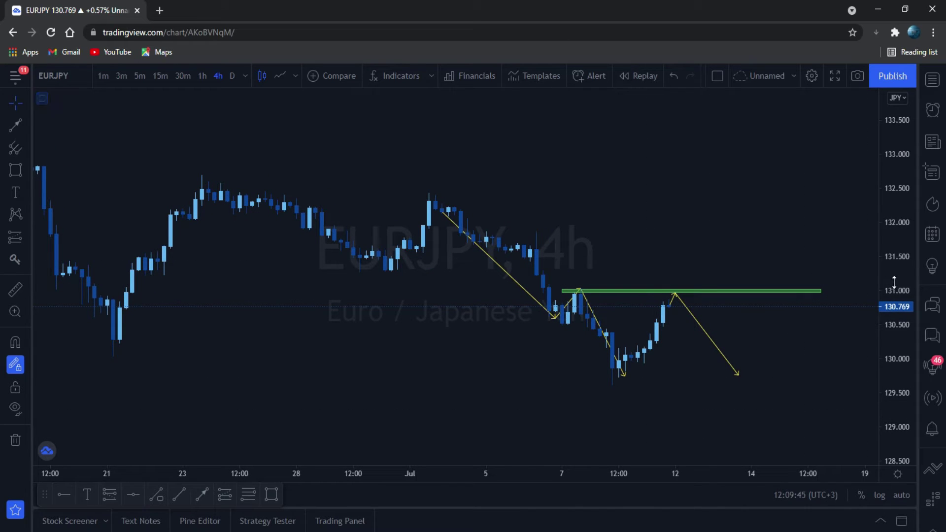
- Load the GBPUSD 4-hour chart from the watchlist and hide the watchlist
click(932, 79)
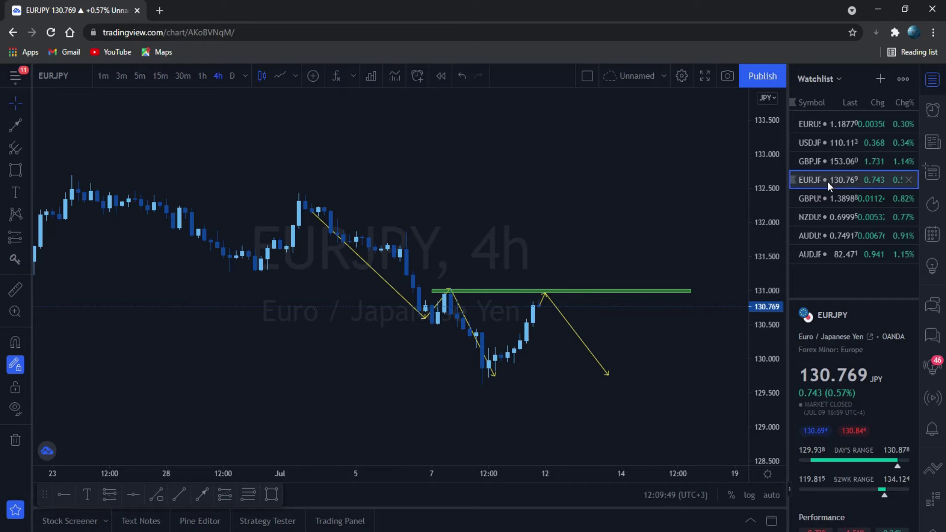
click(818, 198)
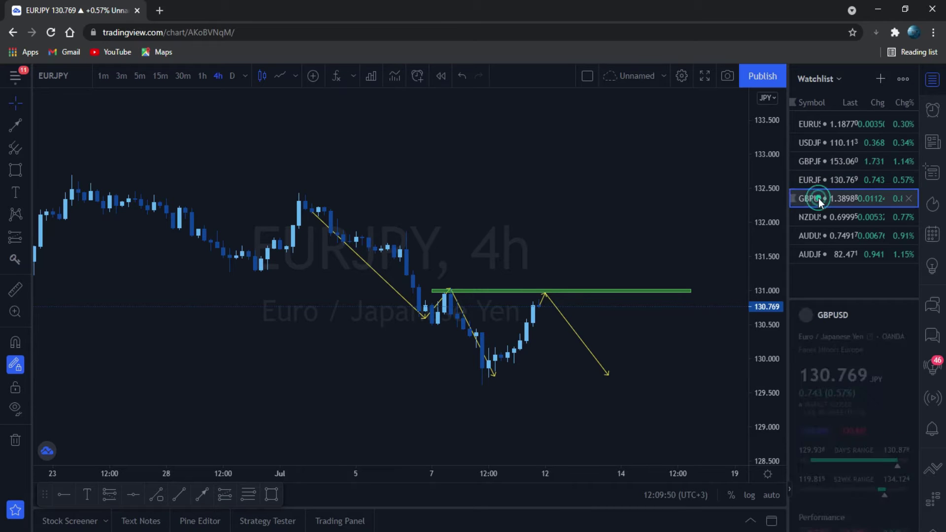
click(932, 81)
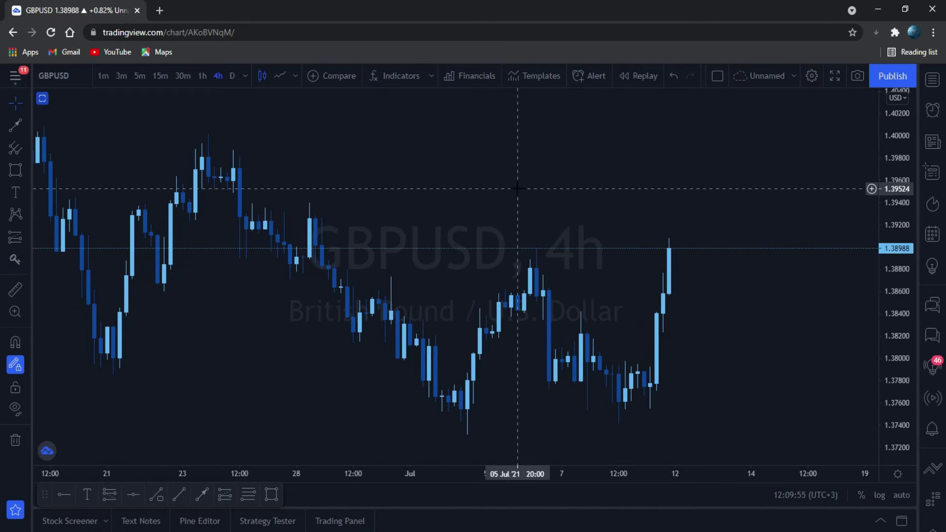
- Compare the existing GBPUSD zones and projection arrows with the recent price movement
drag(489, 188, 549, 175)
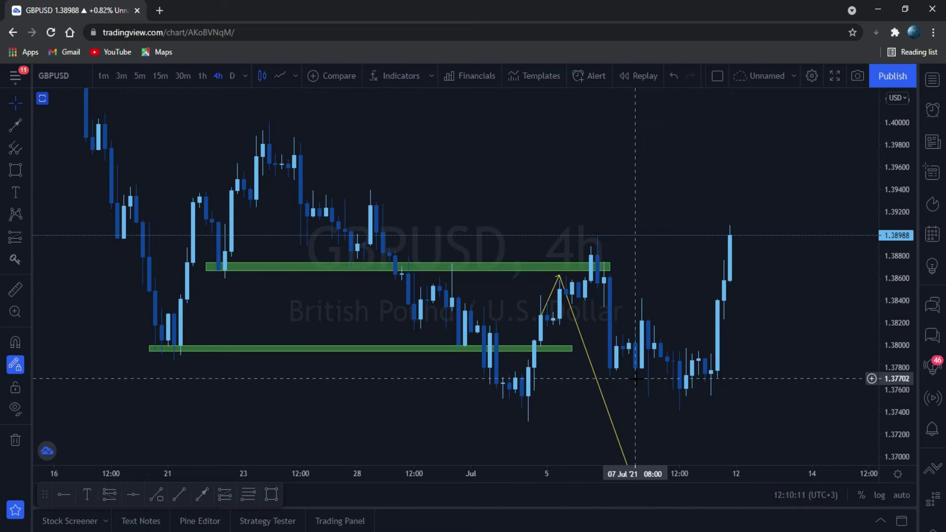
drag(649, 390, 675, 370)
drag(900, 269, 900, 302)
drag(617, 480, 593, 481)
click(583, 364)
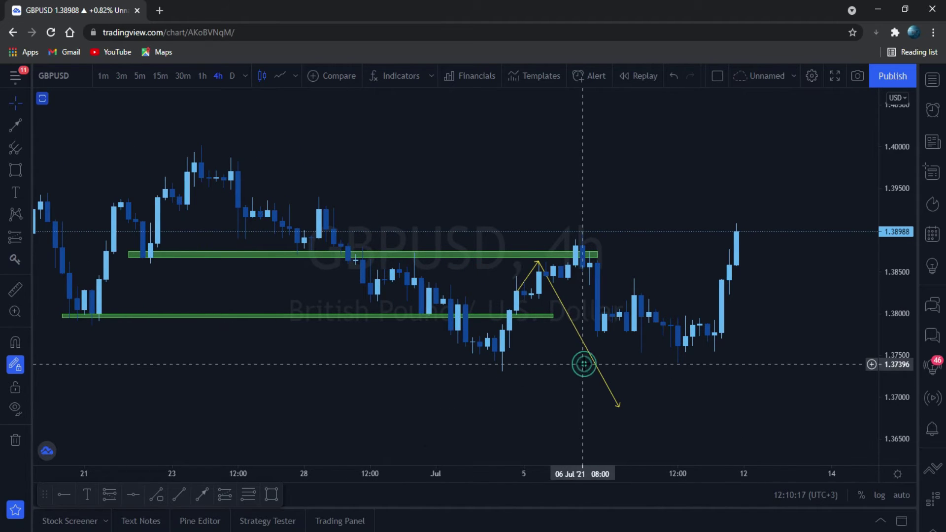
drag(516, 384, 493, 388)
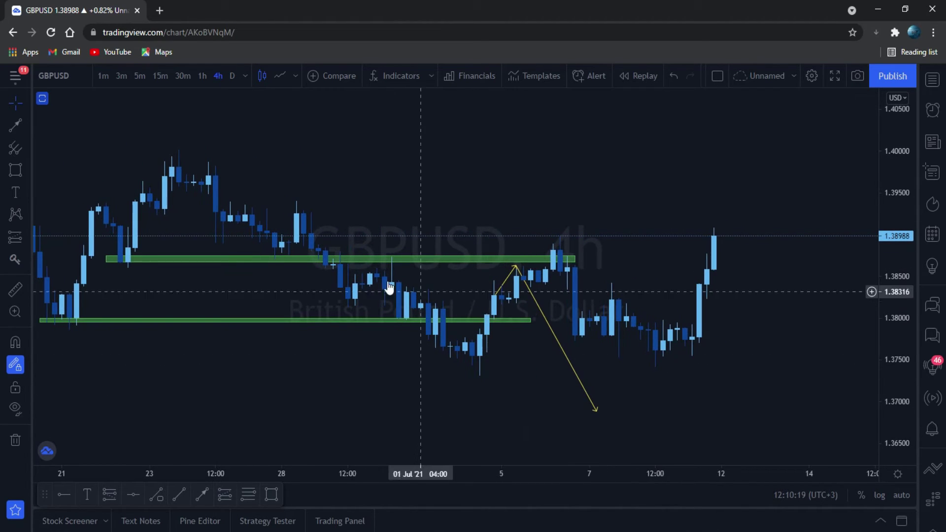
click(538, 265)
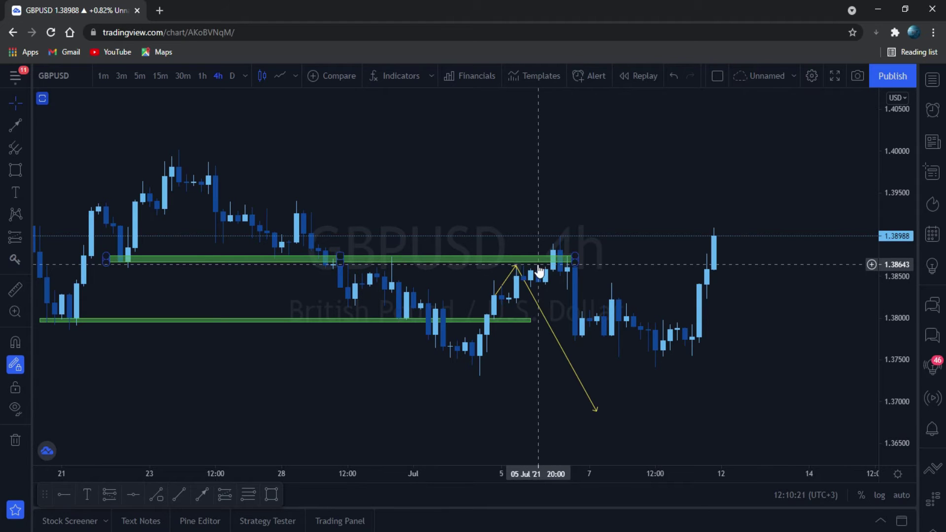
click(524, 270)
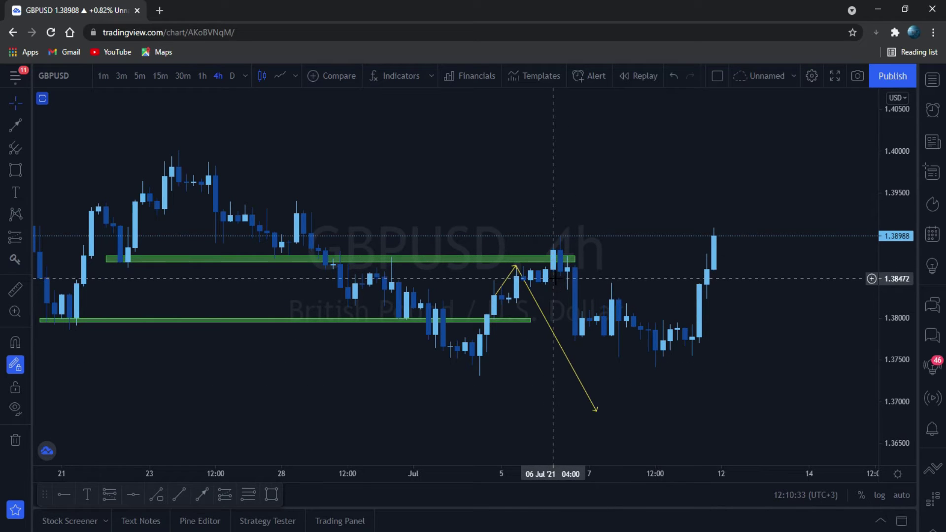
click(549, 195)
drag(550, 195, 625, 192)
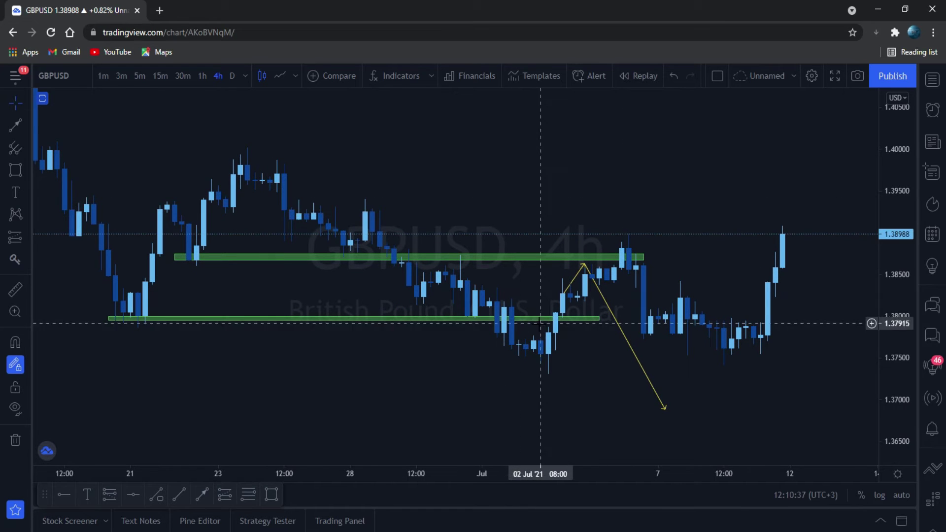
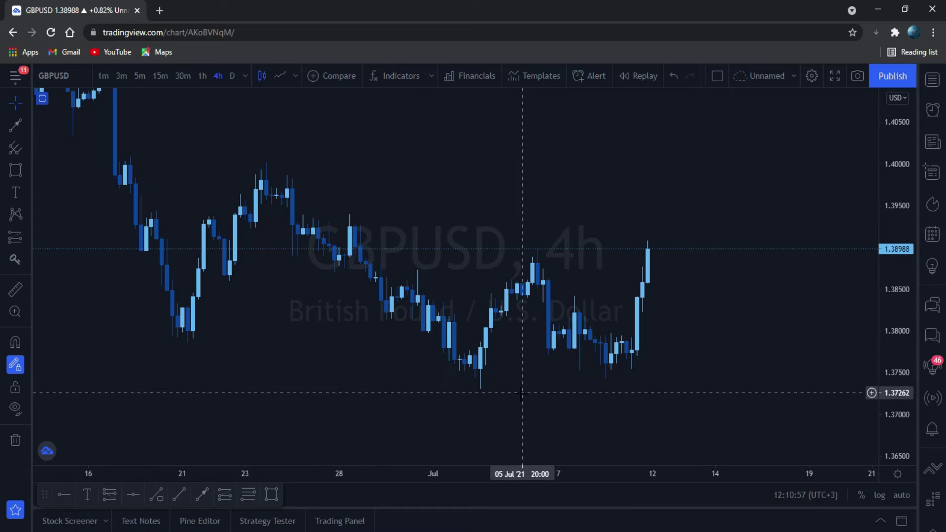
- Draw two near-horizontal trend lines: one along the July lows at about 1.3749, one from the 6 July high at about 1.3885
drag(517, 392, 616, 392)
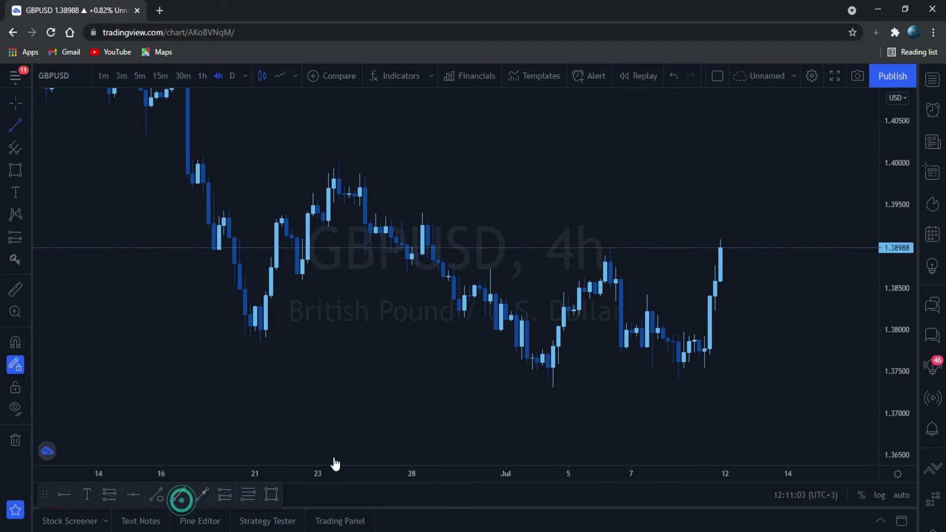
mouse_move(532, 372)
mouse_down()
mouse_move(749, 365)
mouse_move(772, 373)
mouse_up()
click(782, 331)
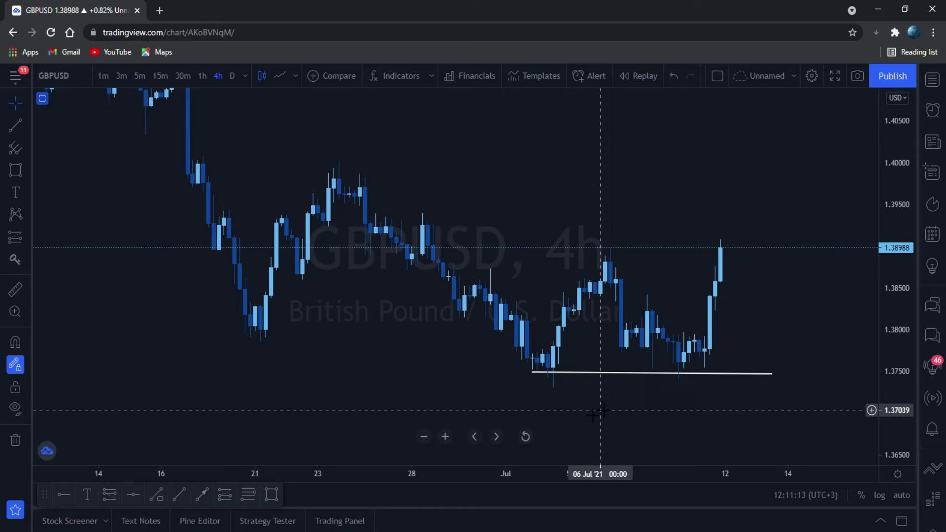
drag(435, 389, 459, 410)
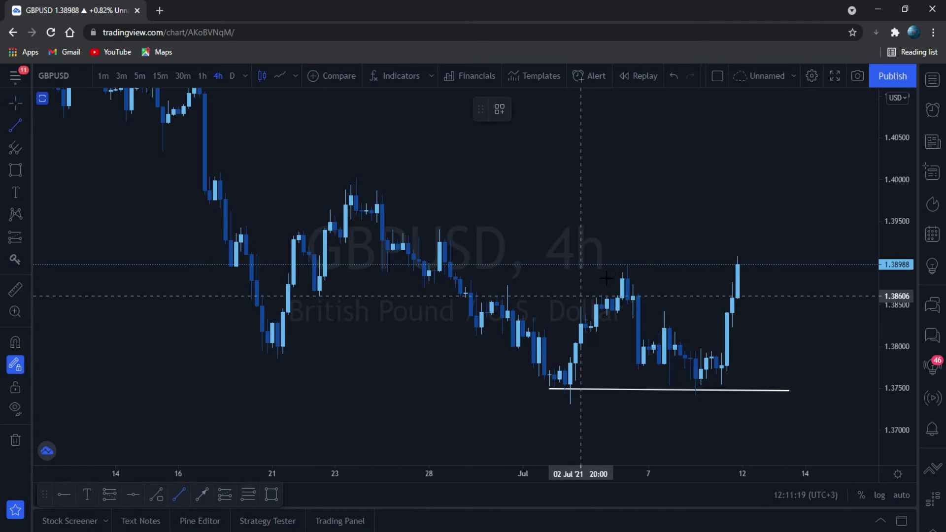
drag(620, 280, 816, 276)
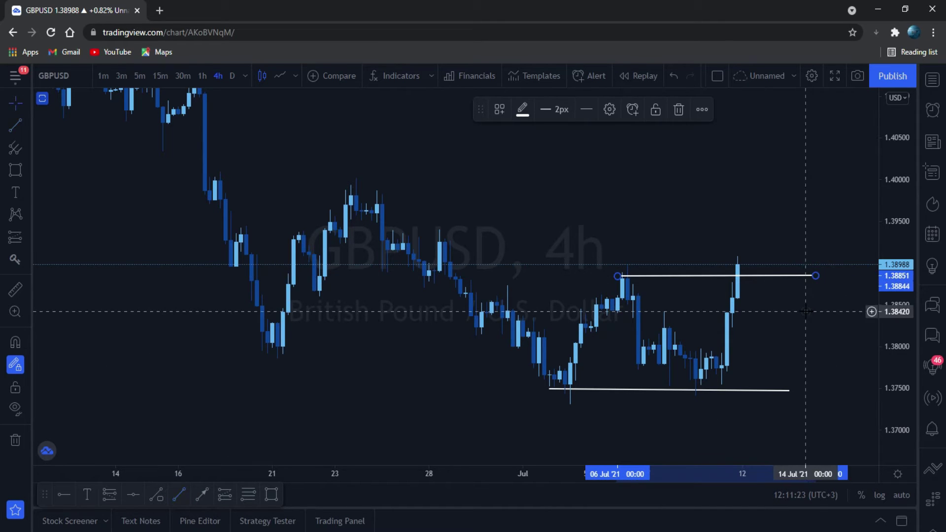
click(805, 311)
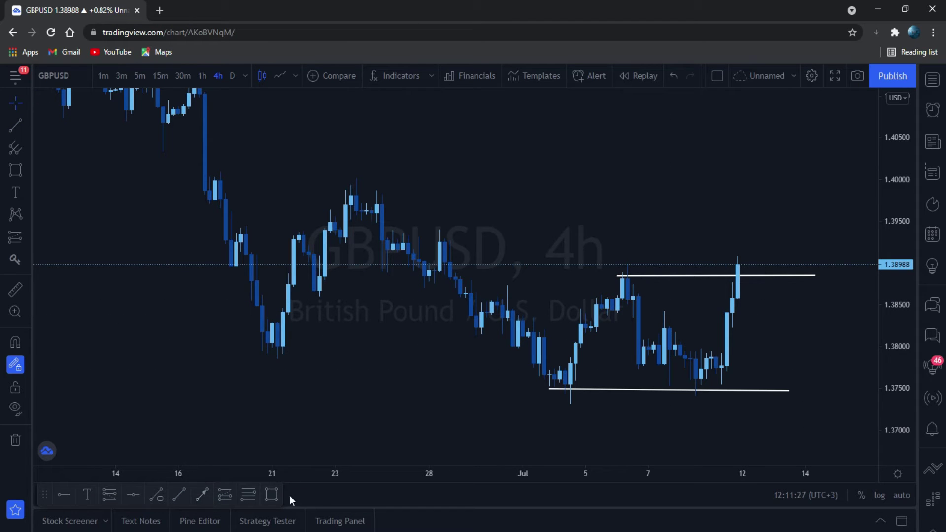
- Draw a thin rectangle zone at about 1.393 from 24 June past the latest candle, using the line chart temporarily, and restore candles
click(271, 496)
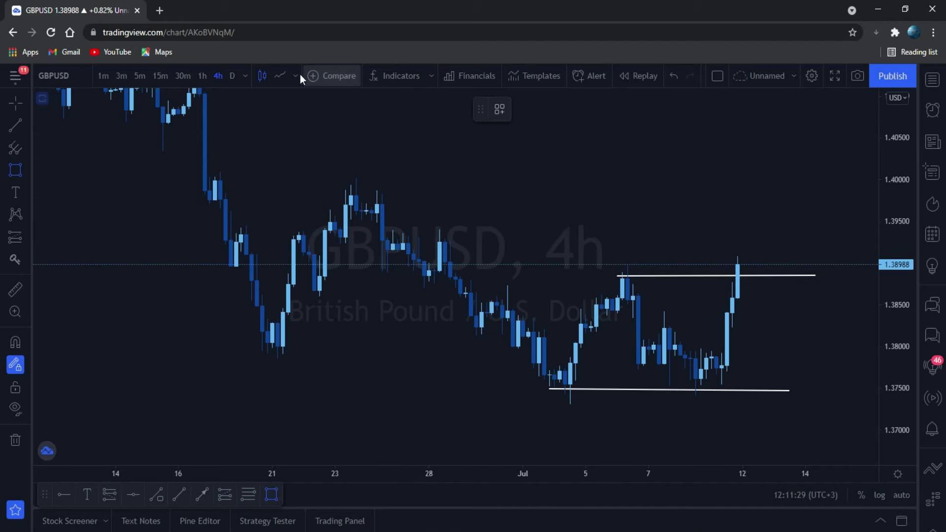
click(279, 75)
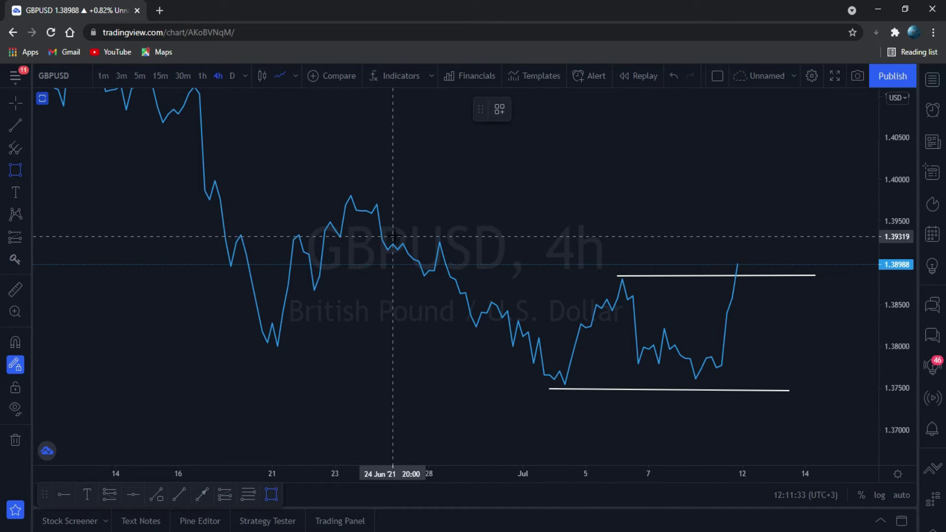
mouse_move(393, 237)
mouse_down()
mouse_move(657, 247)
mouse_move(804, 223)
mouse_move(863, 242)
mouse_up()
click(745, 178)
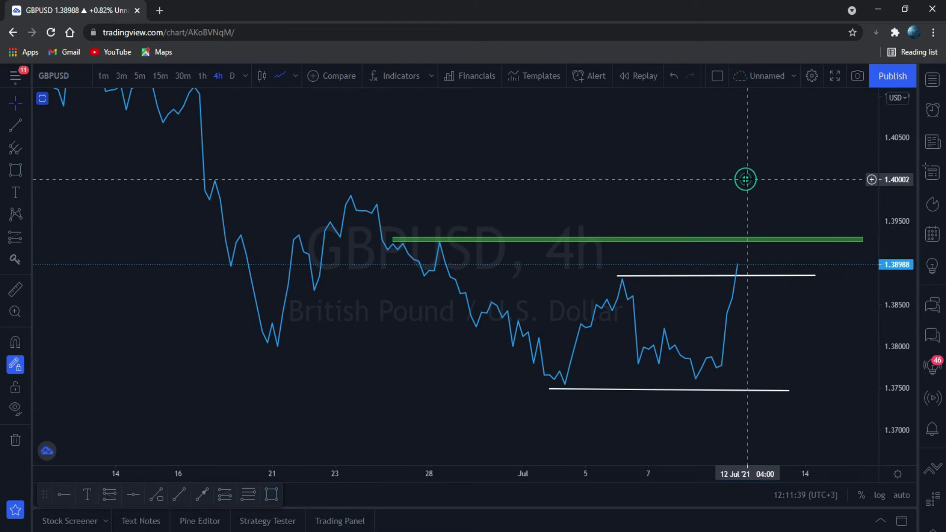
click(262, 76)
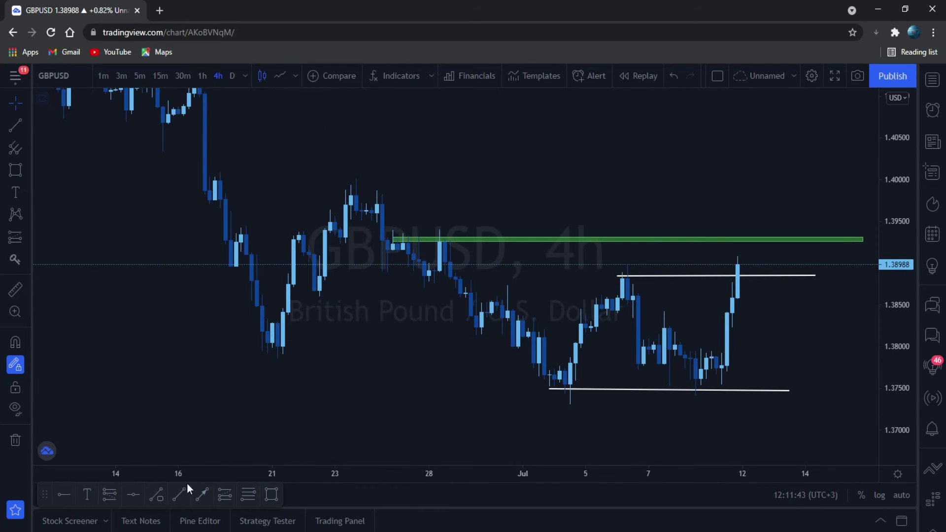
- Project the expected move from the latest candle with two connected arrows: about 1.3893 up to 1.3931, and down to 1.3744
click(203, 495)
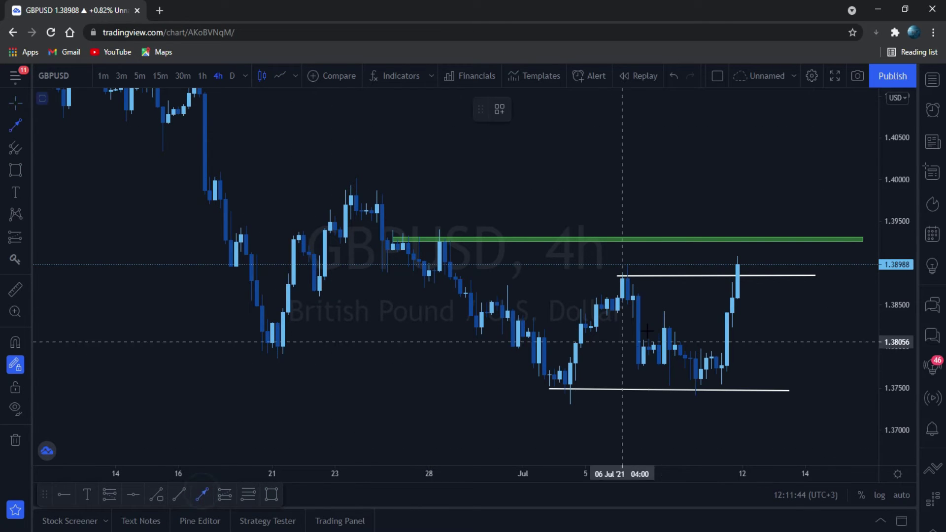
click(738, 268)
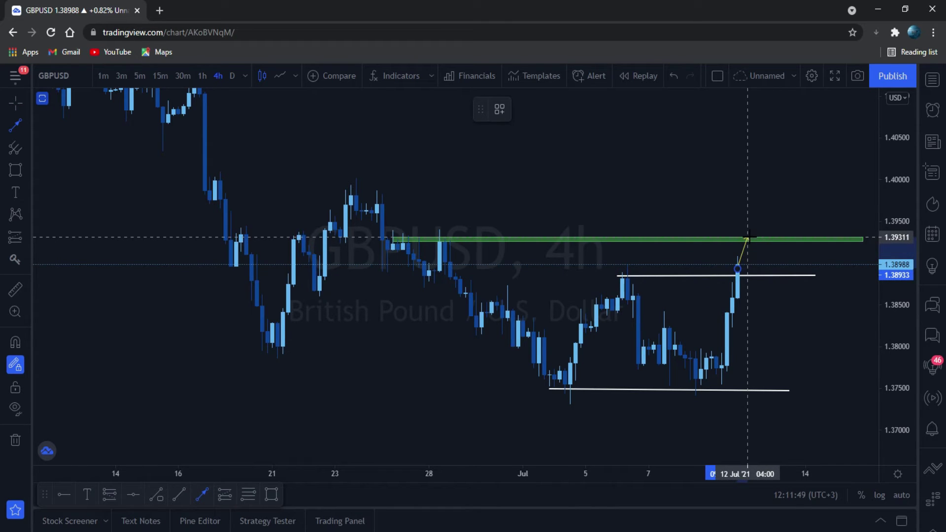
click(747, 237)
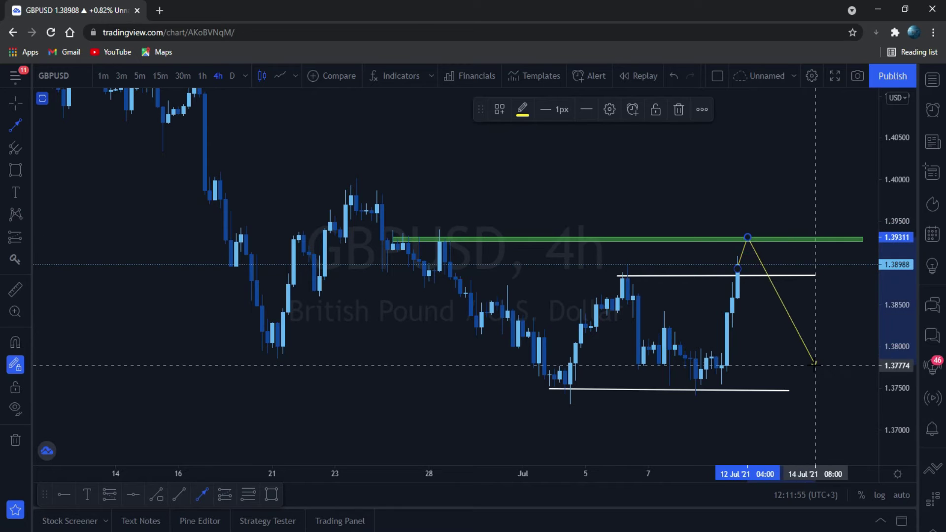
click(820, 393)
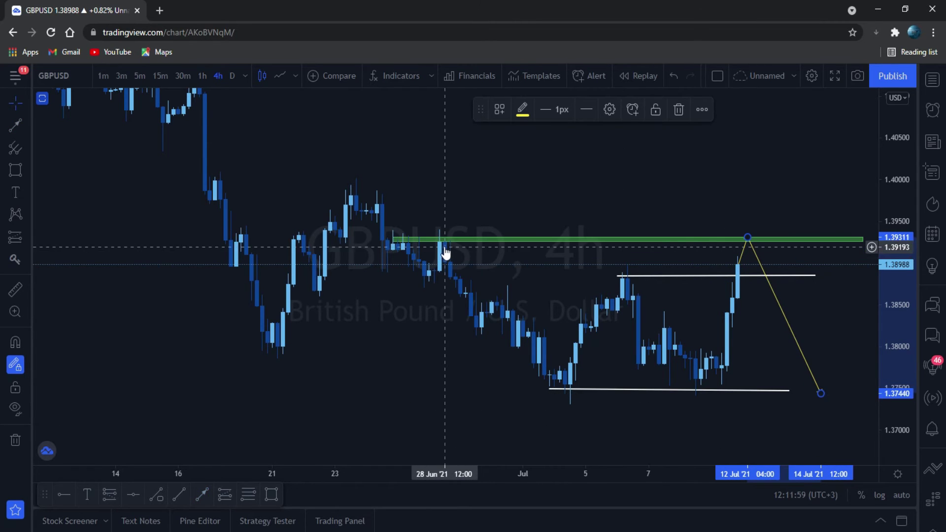
- Trace the late-June decline with connected arrows: about 1.3971 down to 1.3870, up to 1.3924, and down to the 2 July low
click(201, 498)
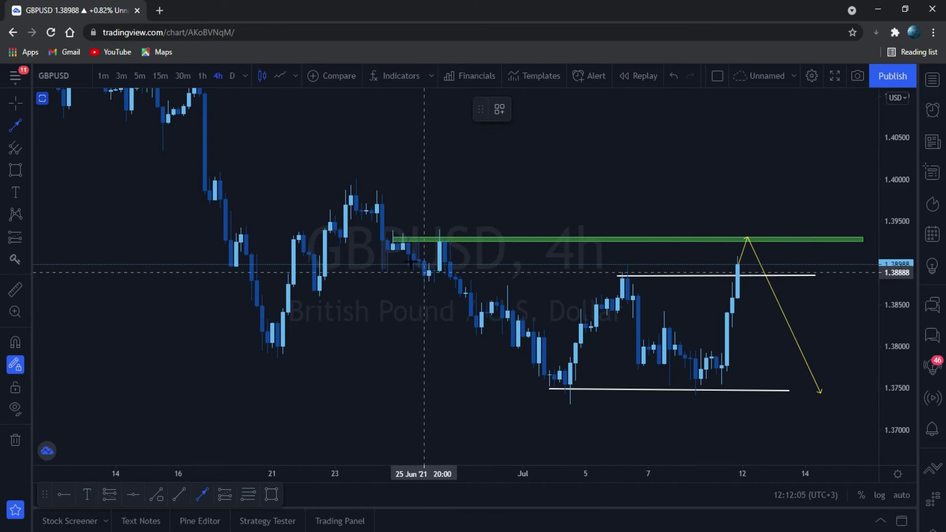
click(429, 288)
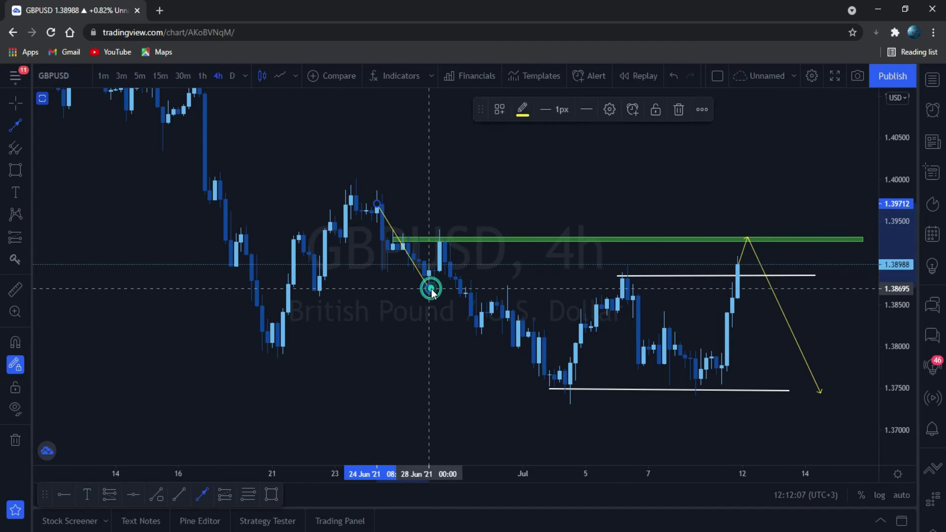
click(444, 243)
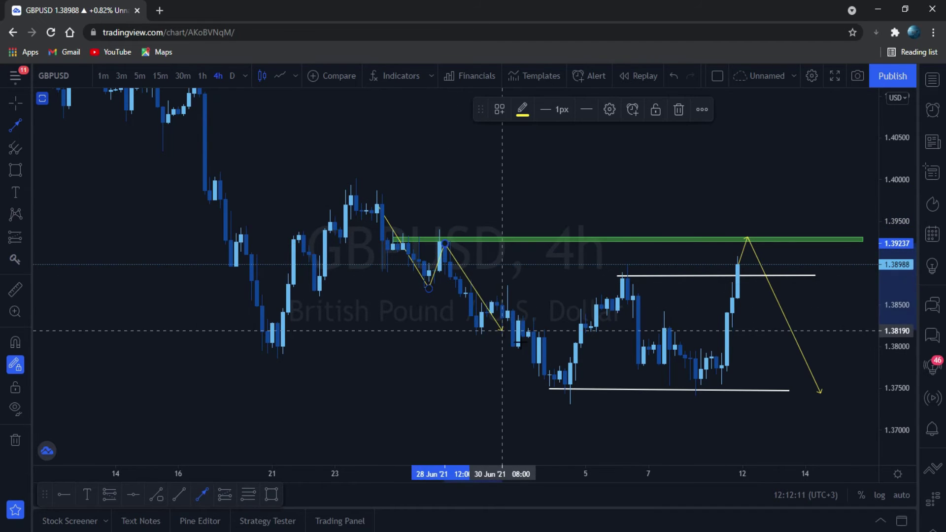
click(565, 388)
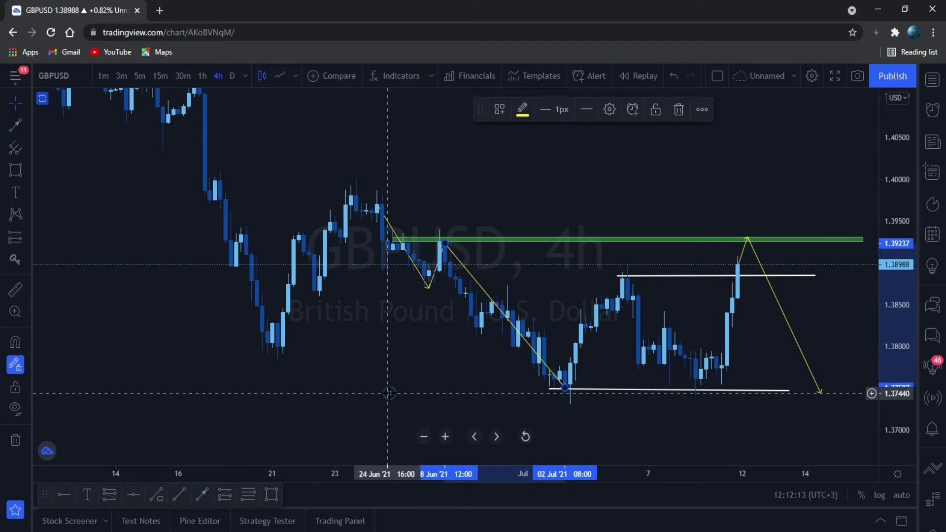
click(389, 393)
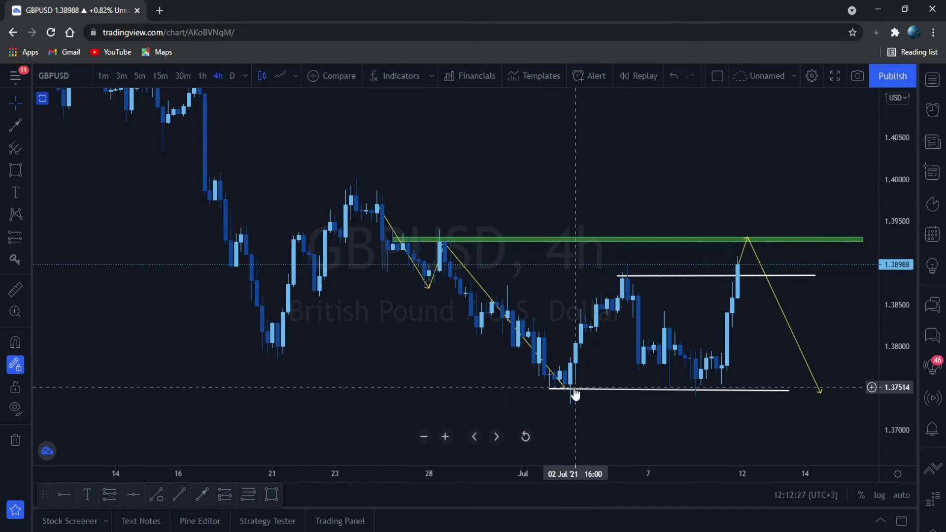
- Draw a second rectangle zone between about 1.3986 and 1.3994, from the 23 June high to 15 July
drag(393, 309, 396, 333)
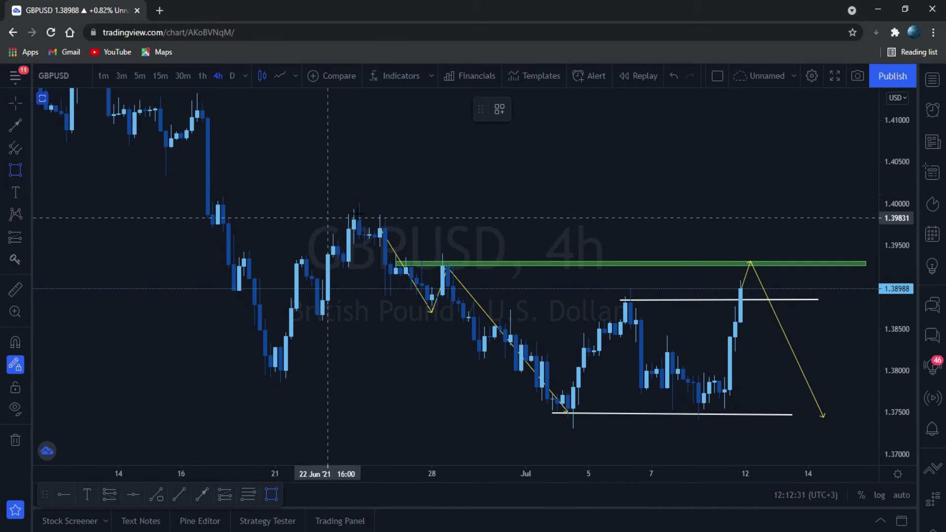
mouse_move(348, 216)
mouse_down()
mouse_move(501, 222)
mouse_move(845, 209)
mouse_up()
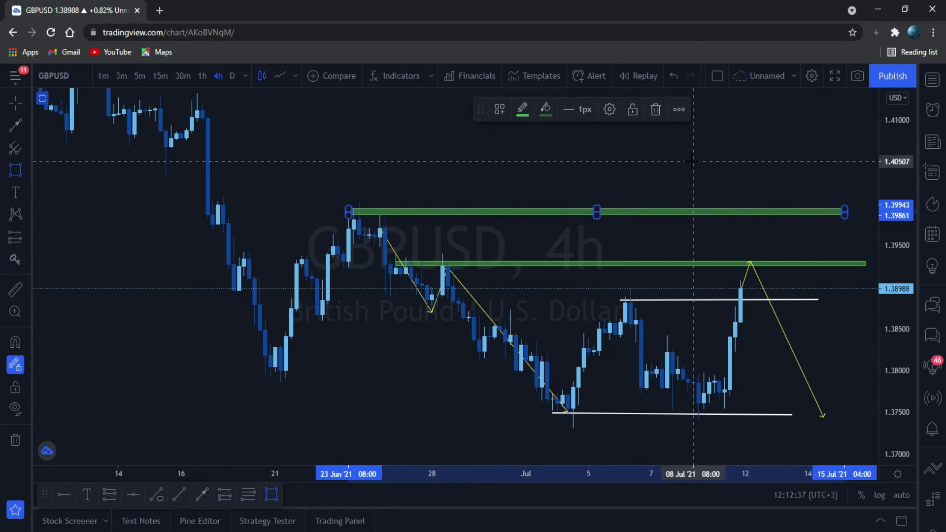
click(691, 160)
drag(691, 160, 580, 177)
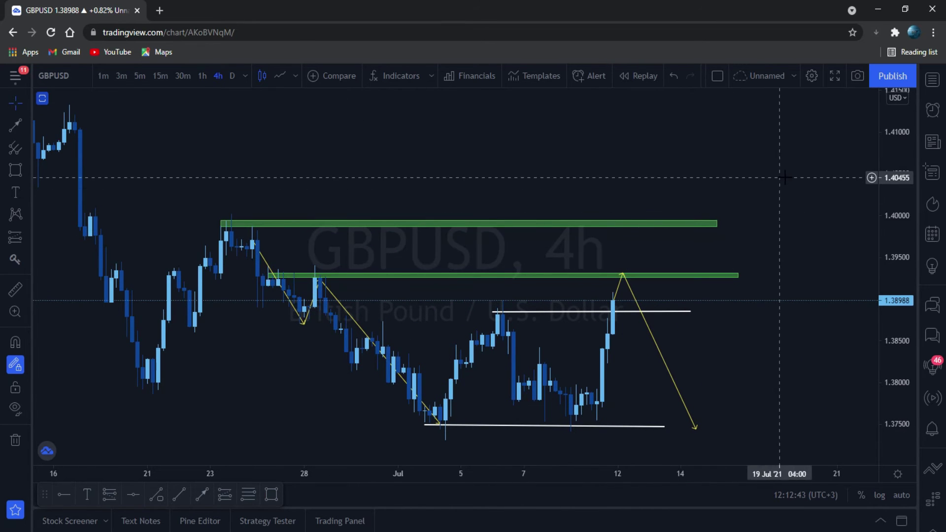
drag(484, 154, 587, 173)
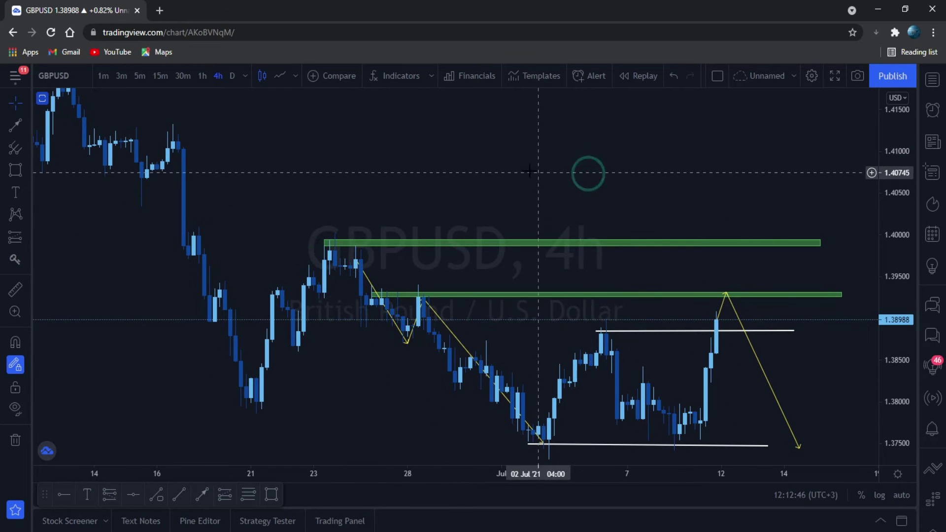
- Load the NZDUSD 4-hour chart from the watchlist and hide the watchlist
click(932, 81)
click(820, 215)
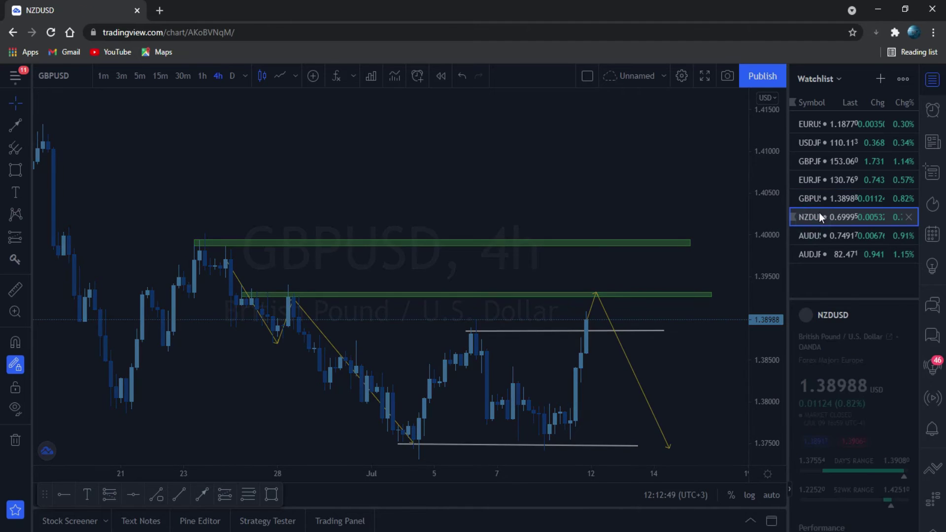
click(932, 79)
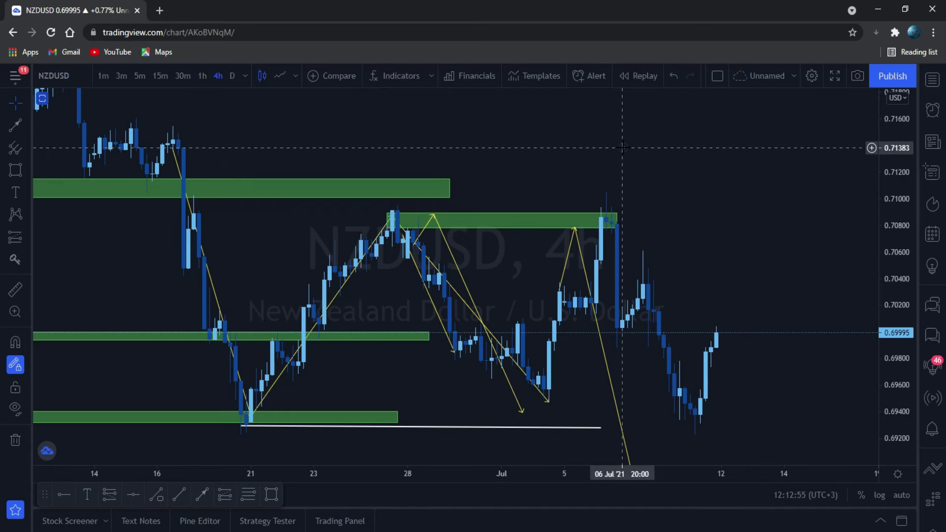
- Compare the existing NZDUSD zones and projection arrows with the recent price movement
drag(634, 150, 703, 146)
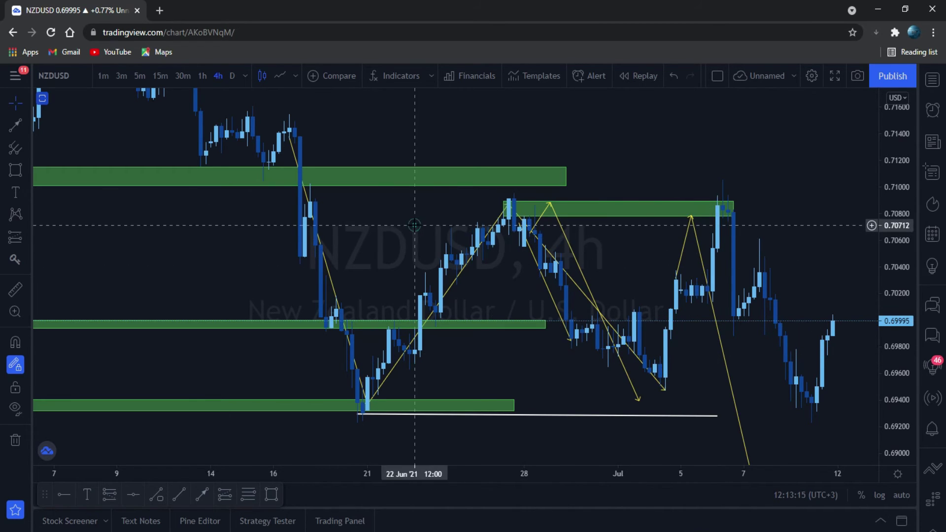
drag(394, 224, 419, 241)
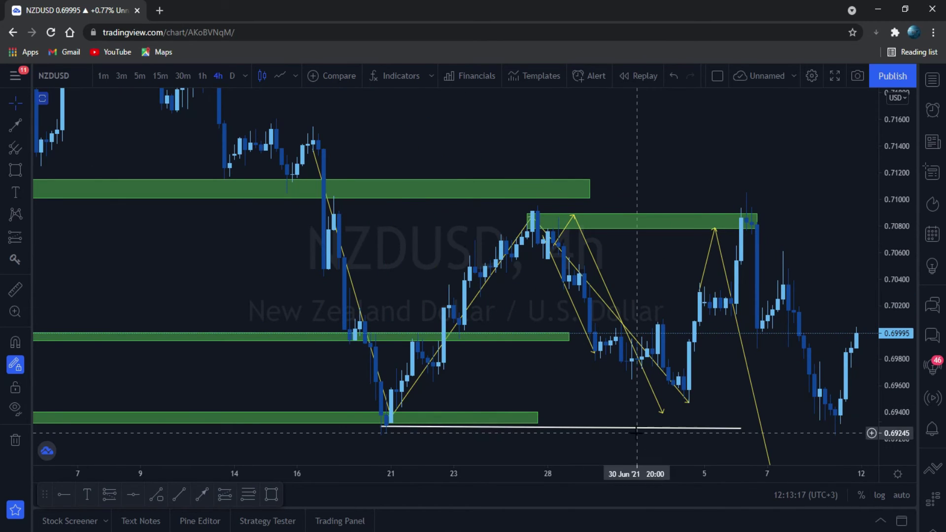
drag(446, 476, 566, 478)
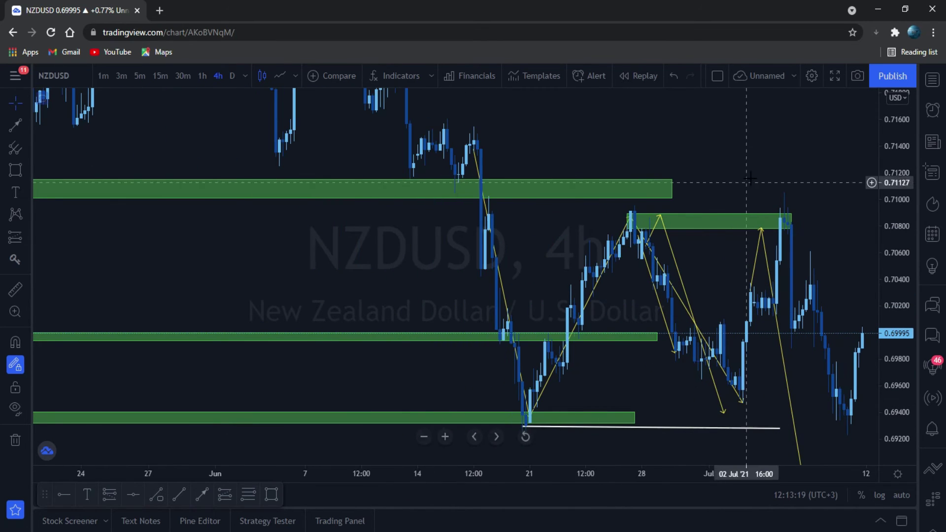
drag(753, 175, 554, 186)
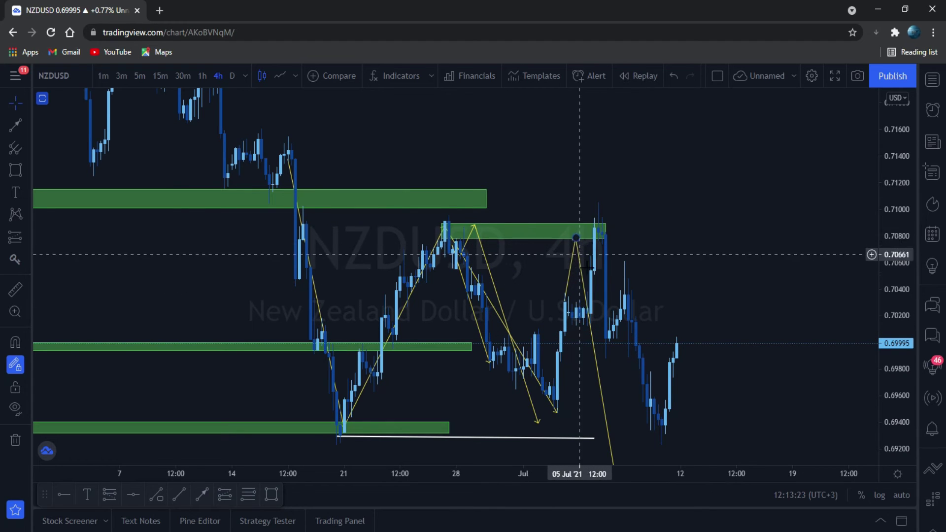
drag(898, 186, 905, 235)
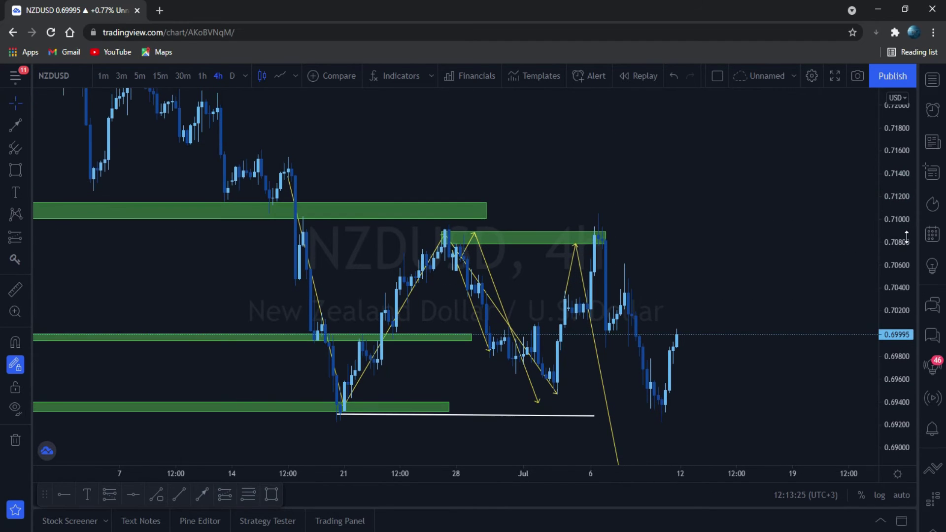
drag(774, 256, 772, 211)
click(606, 218)
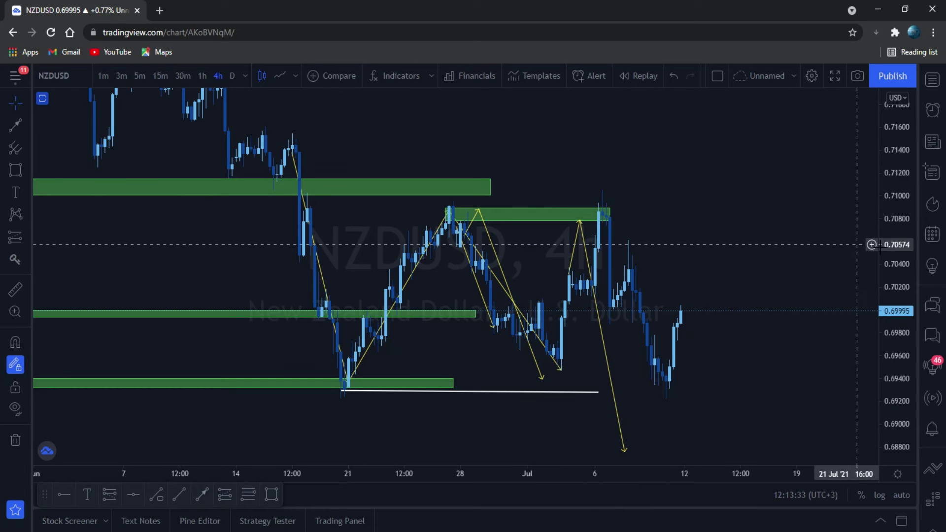
drag(573, 478, 417, 476)
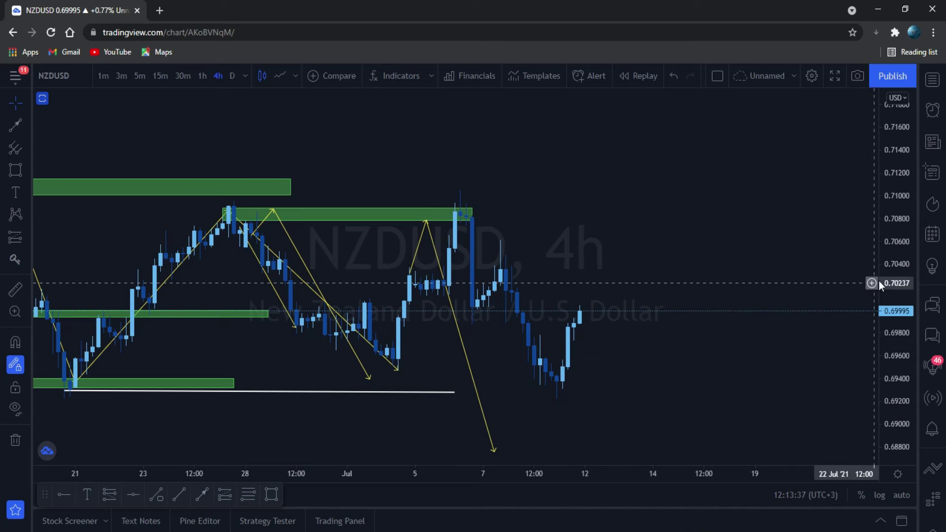
drag(904, 271, 904, 221)
drag(627, 220, 766, 271)
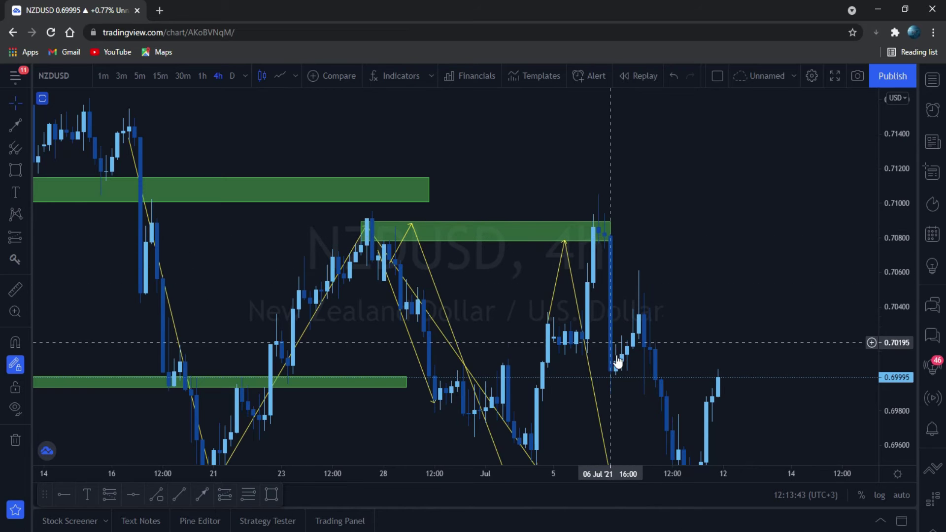
drag(901, 179, 901, 212)
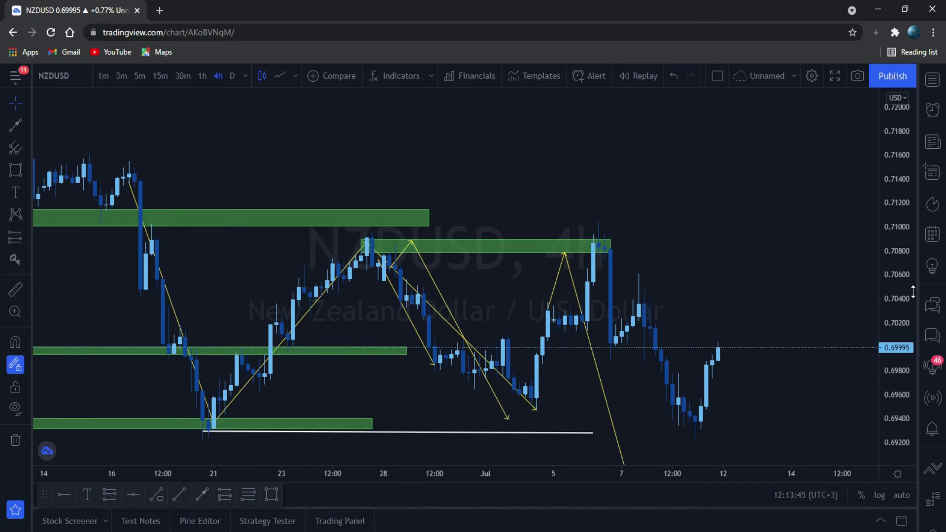
drag(387, 476, 256, 476)
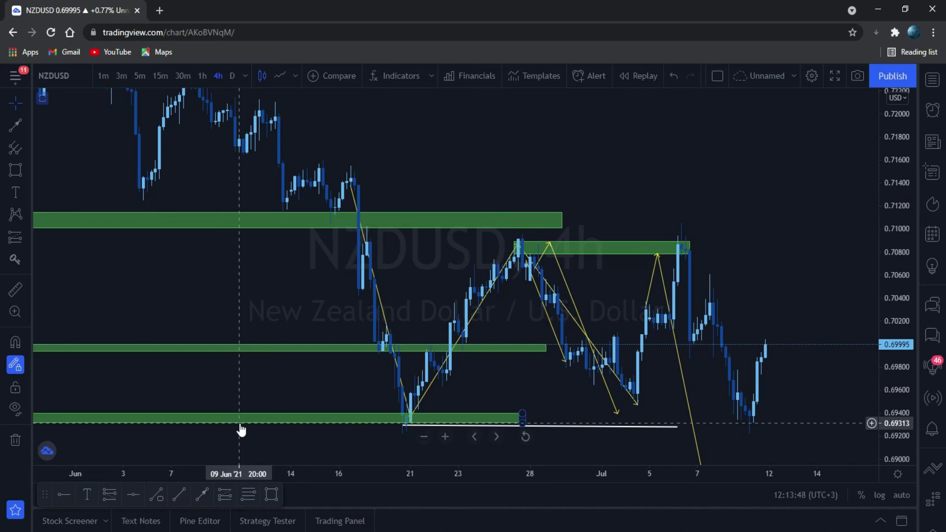
- Remove all existing drawings from the NZDUSD chart
click(17, 439)
drag(896, 253, 900, 280)
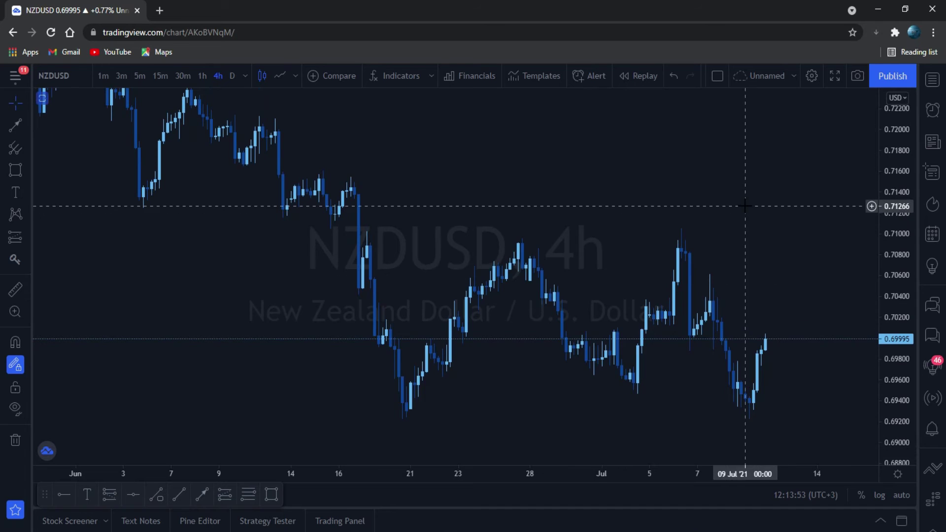
drag(745, 204, 573, 190)
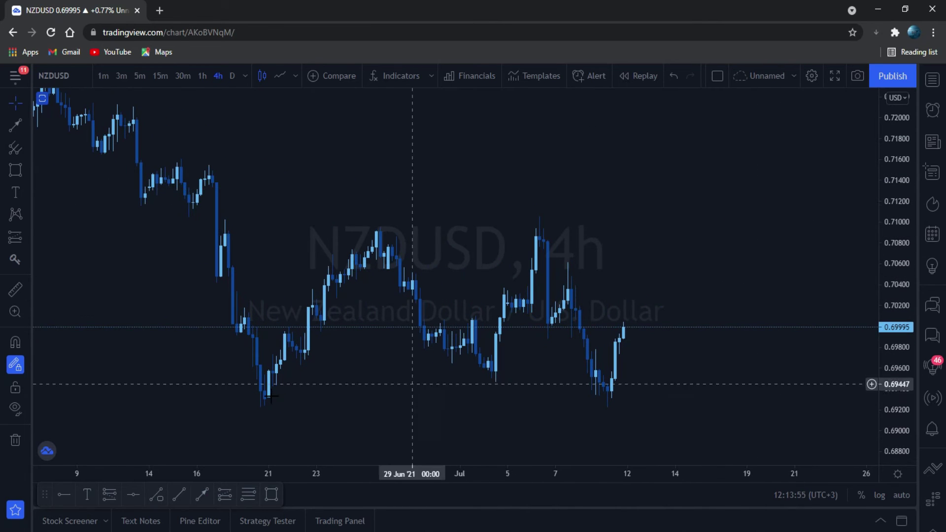
- Draw a near-horizontal trend line along the June and July lows, from 18 June at about 0.6926 to 14 July at about 0.6924
drag(486, 405, 609, 372)
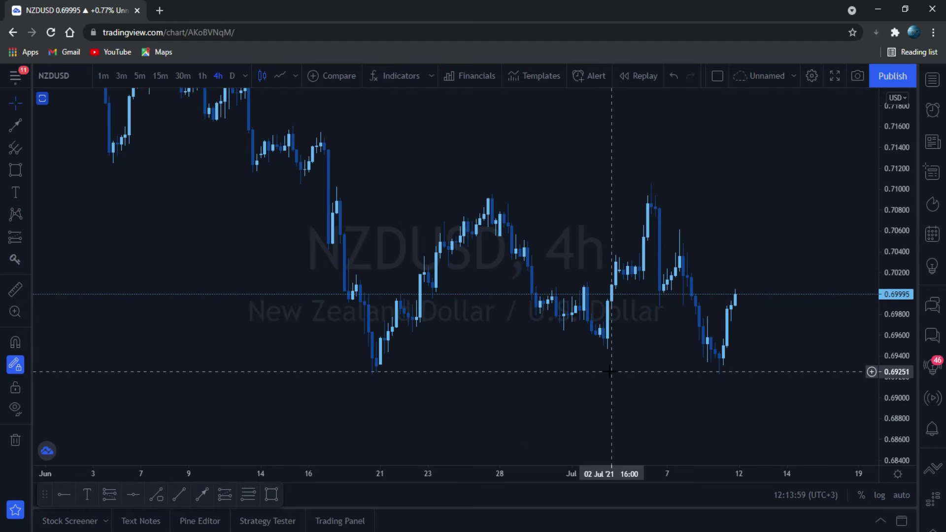
click(178, 496)
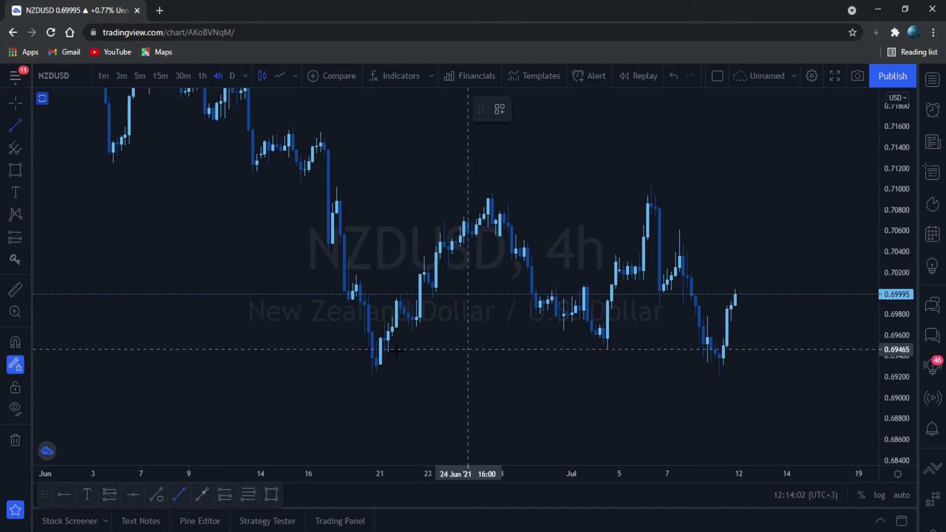
click(363, 370)
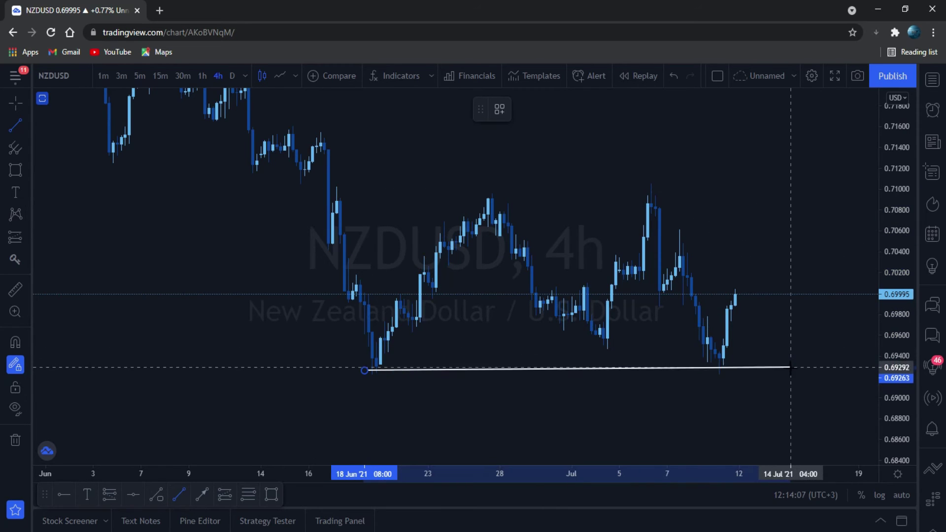
click(798, 372)
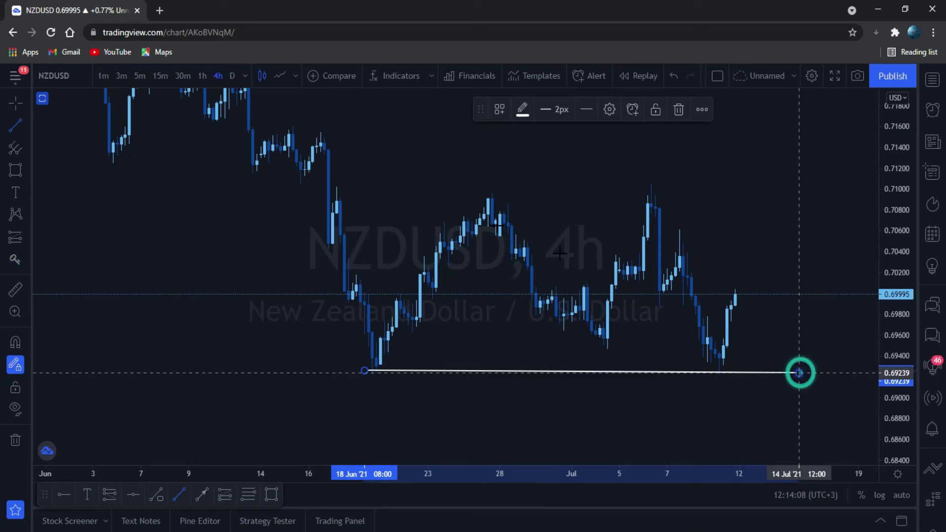
- Draw a near-horizontal trend line along the June and July highs, from 17 June at about 0.7090 to 14 July at about 0.7091
click(333, 199)
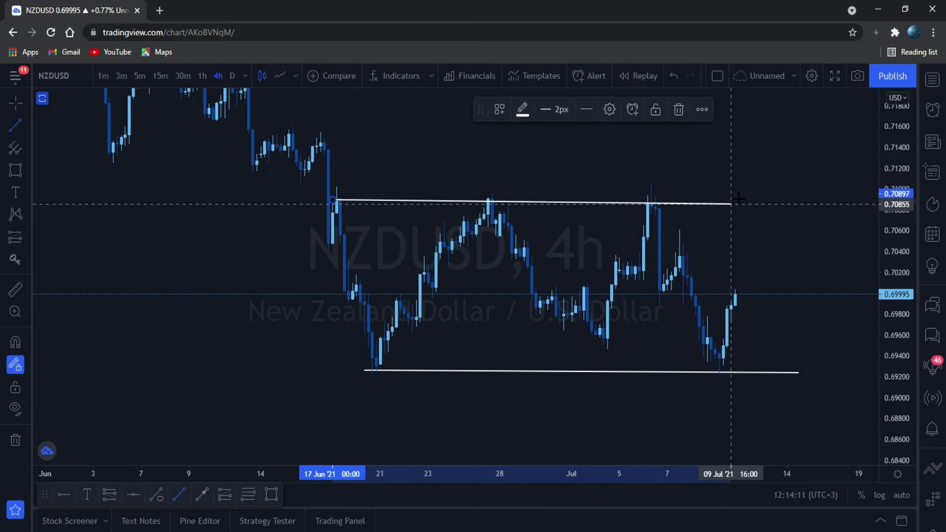
click(796, 199)
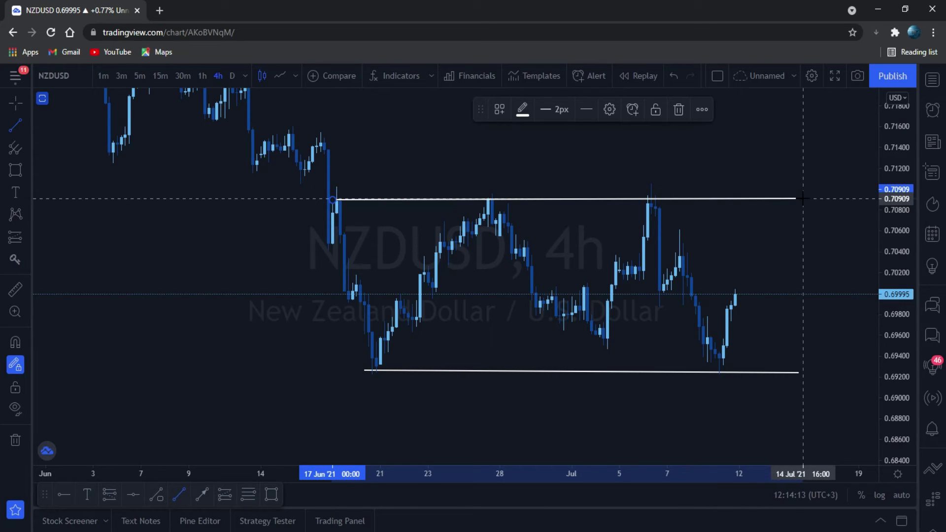
click(723, 160)
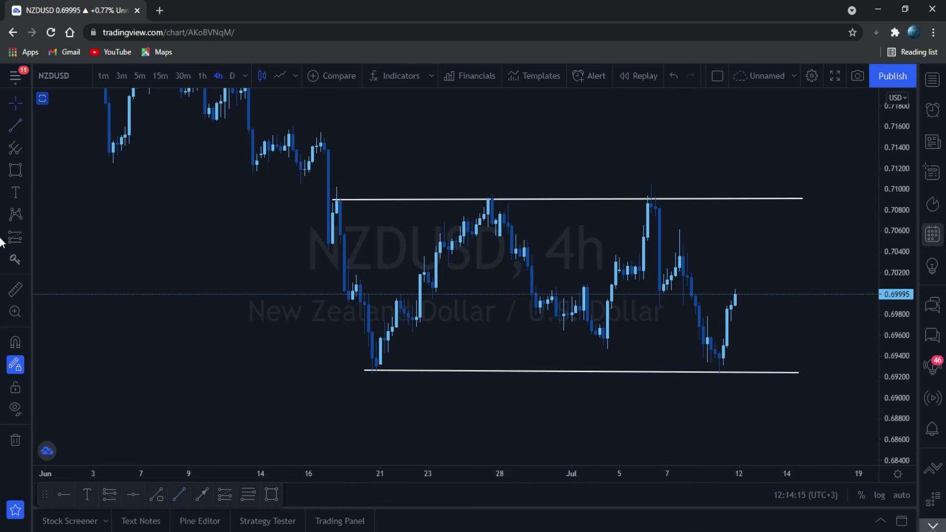
- Draw a thin green rectangle zone topping out at about 0.7045, from 7 July to 19 July, inside the NZDUSD range
drag(897, 180, 905, 239)
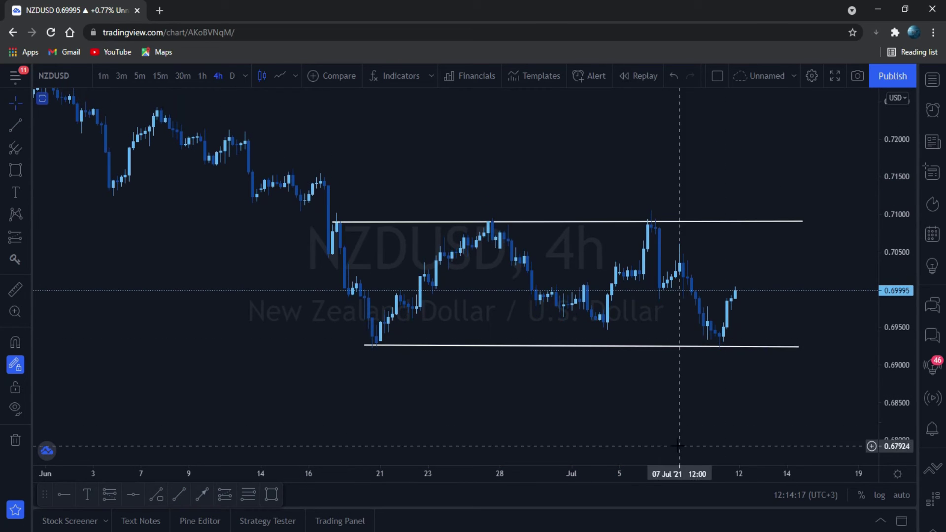
drag(598, 477, 651, 473)
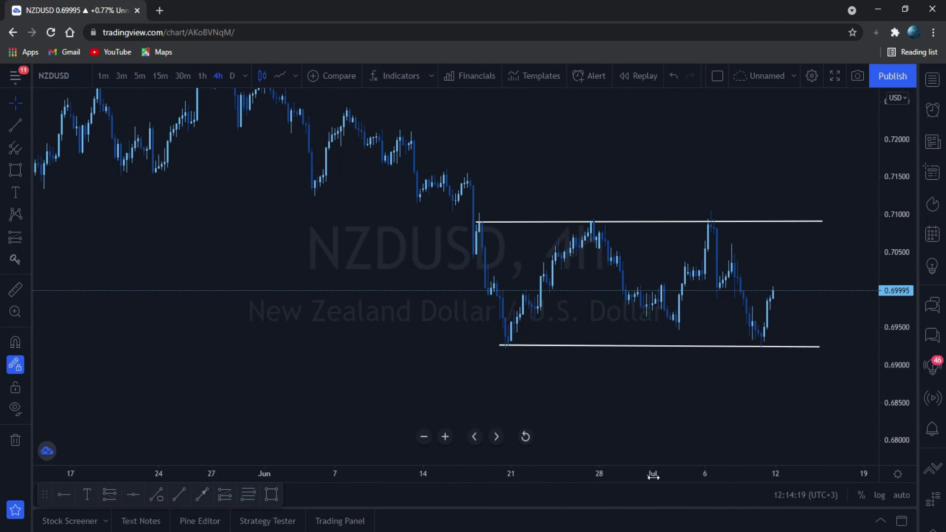
drag(671, 414, 517, 397)
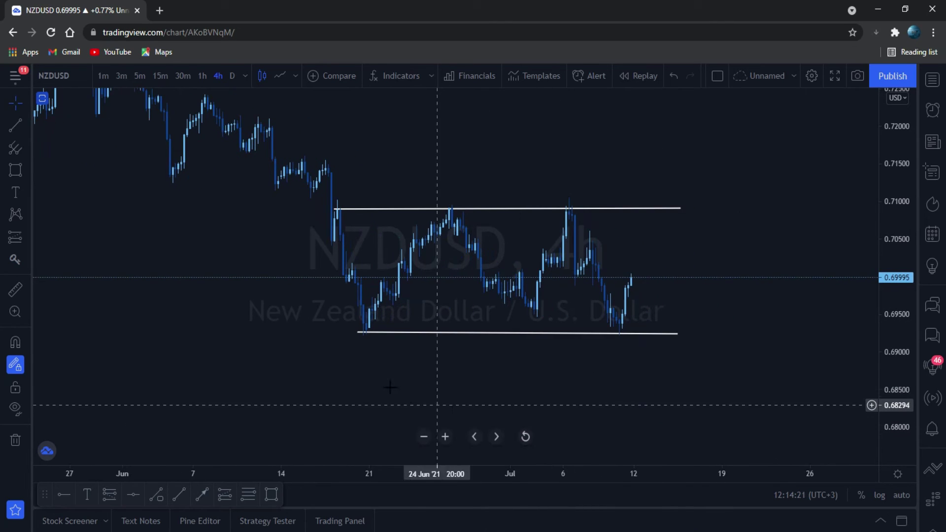
click(181, 497)
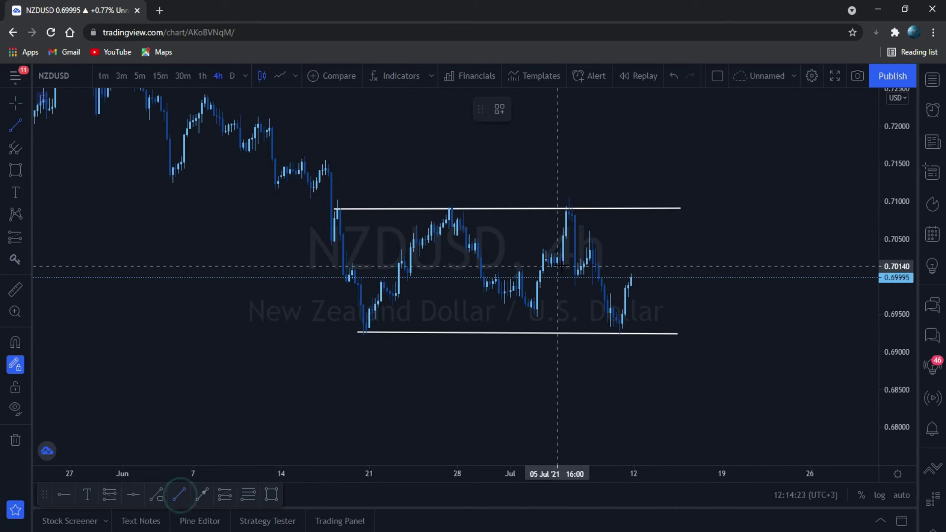
click(271, 494)
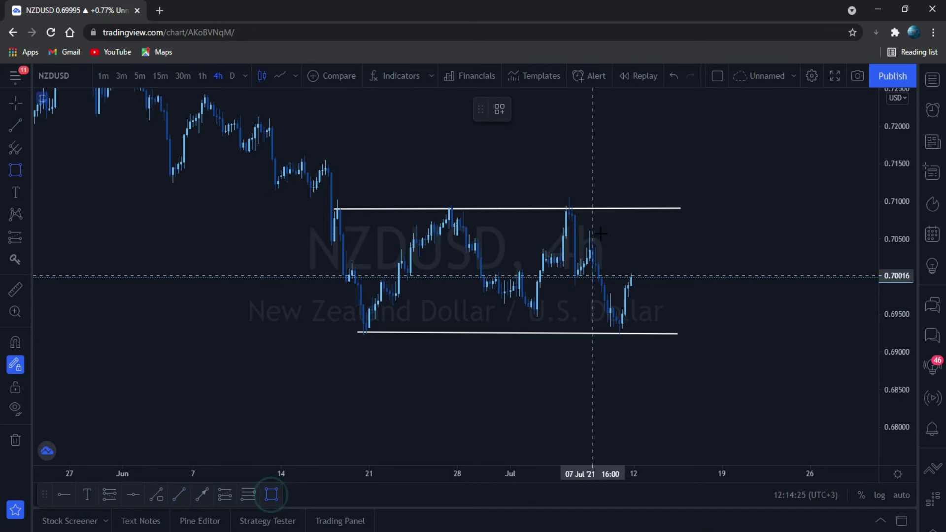
click(585, 247)
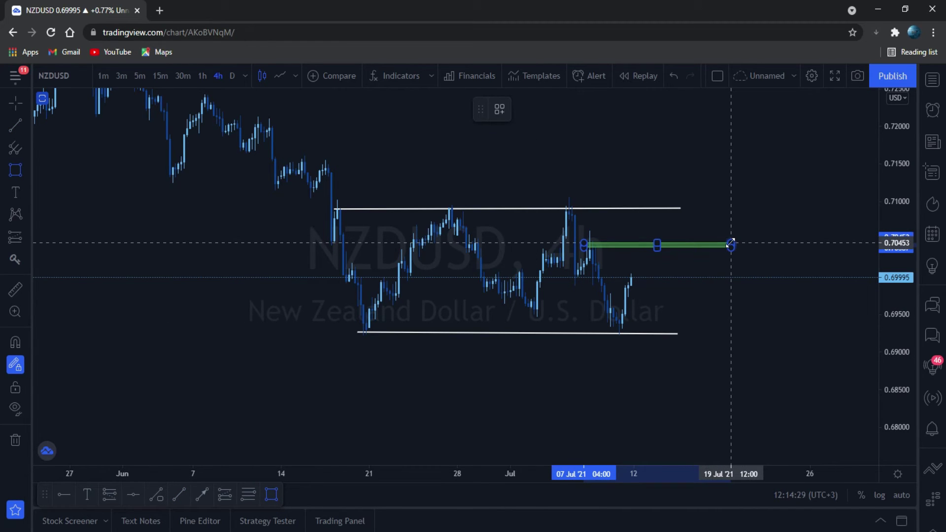
click(730, 244)
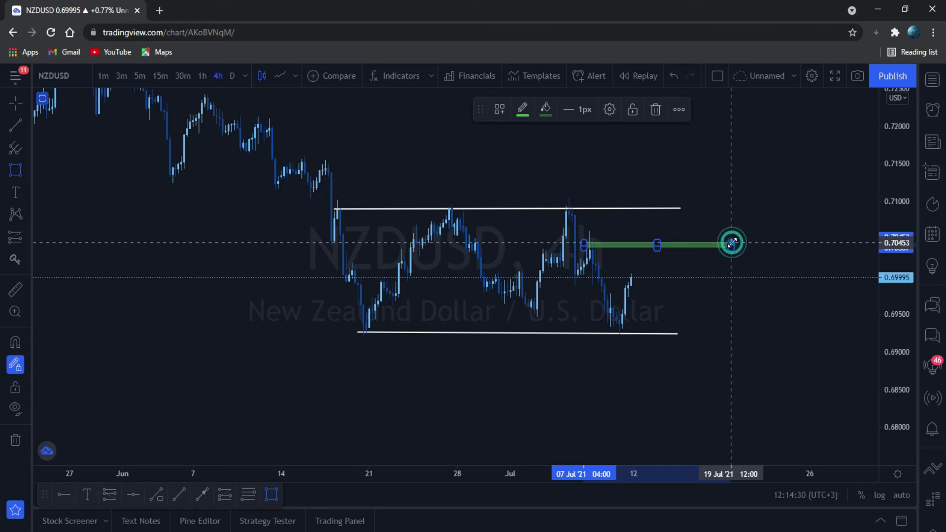
- Draw a second thin rectangle zone at about 0.7000, from 6 July to 21 July, and nudge it slightly higher
click(574, 276)
click(760, 276)
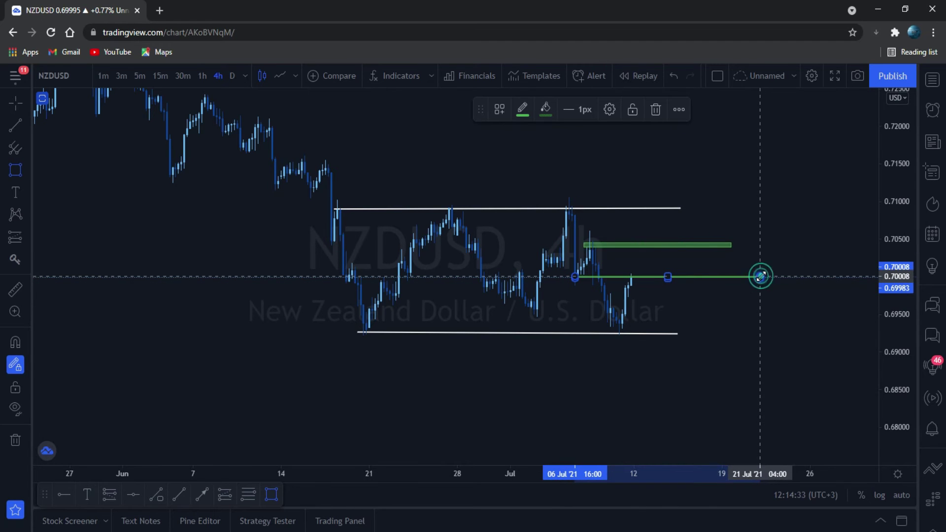
click(696, 307)
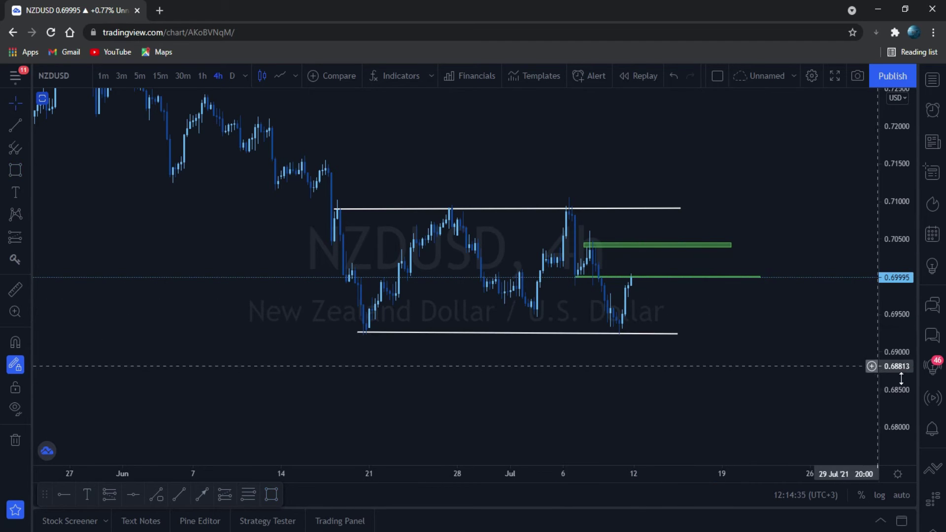
drag(901, 380, 901, 327)
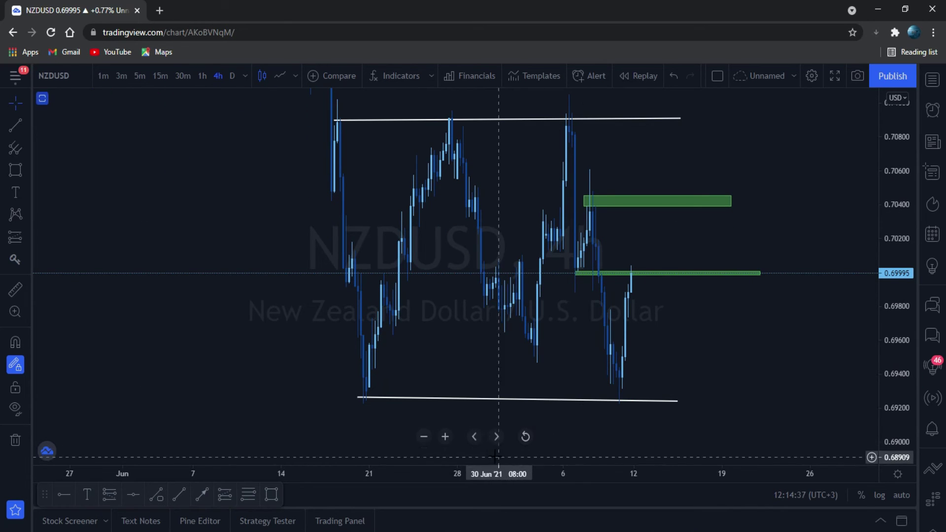
drag(471, 473, 285, 471)
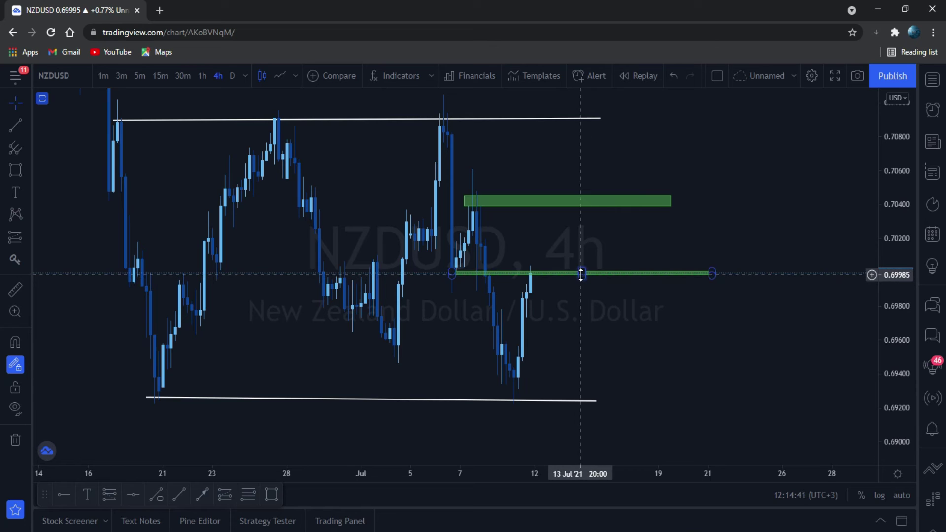
drag(600, 274, 595, 271)
click(611, 306)
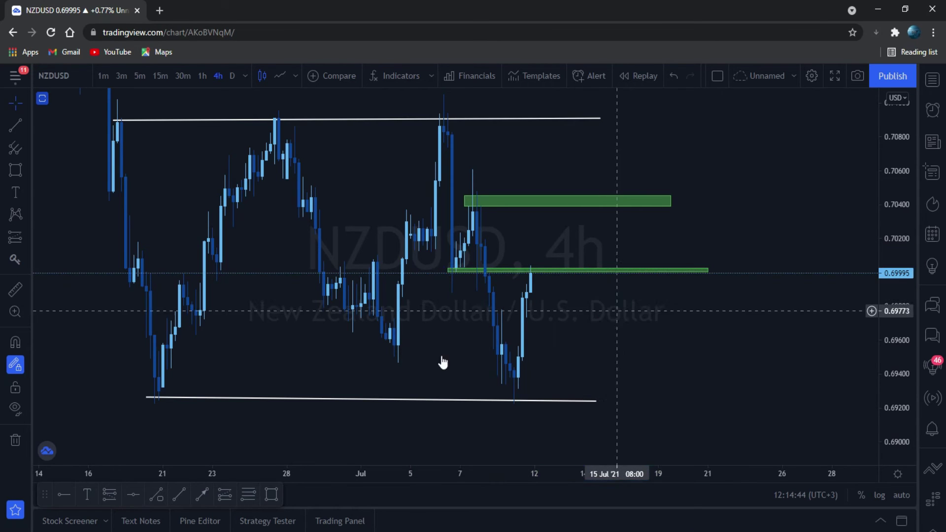
- Draw an arrow from the lower green zone at about 0.7001 on 12 July down to about 0.6928 on 14 July
click(203, 501)
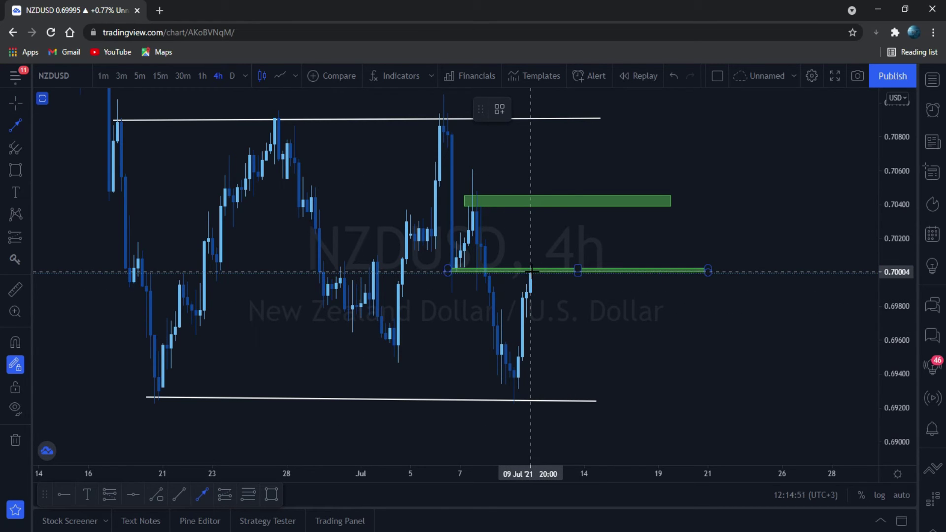
click(533, 271)
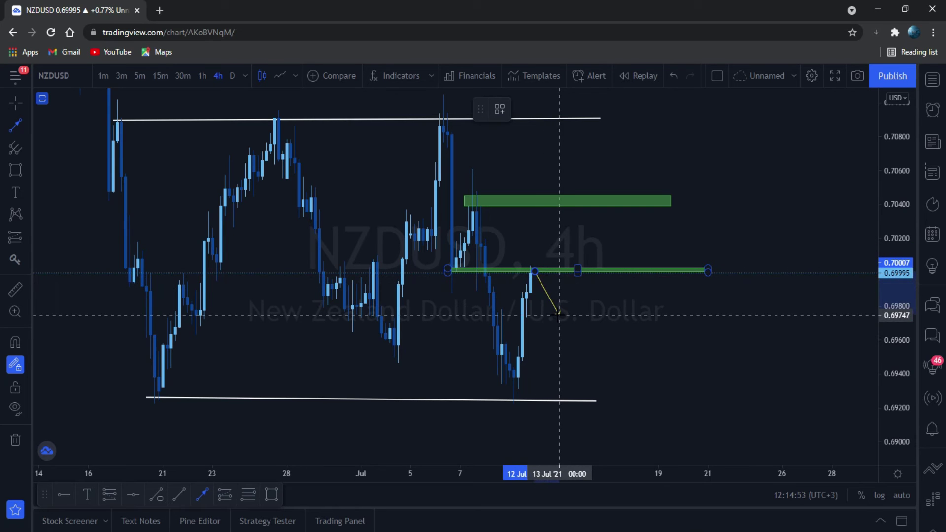
click(600, 394)
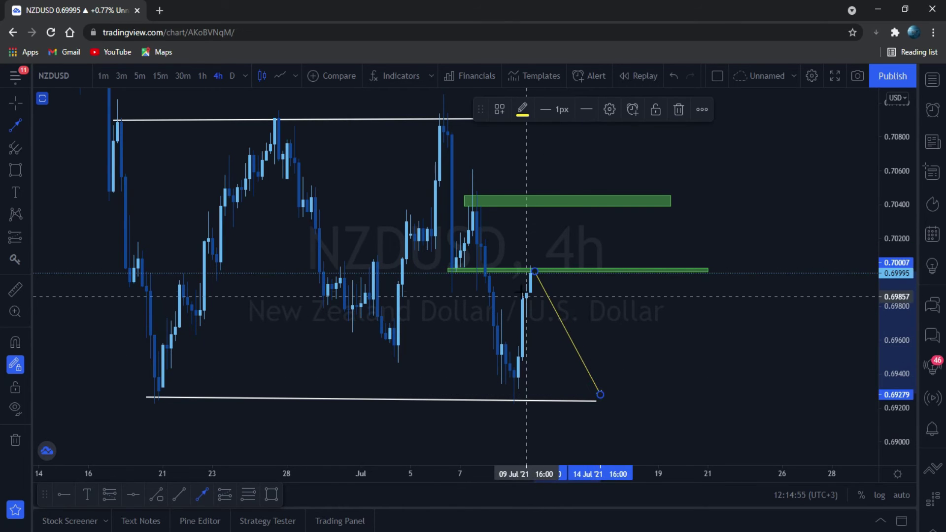
- Draw arrows from the current price up to the upper green zone at about 0.7040, then down to about 0.6930 on 16 July
click(526, 281)
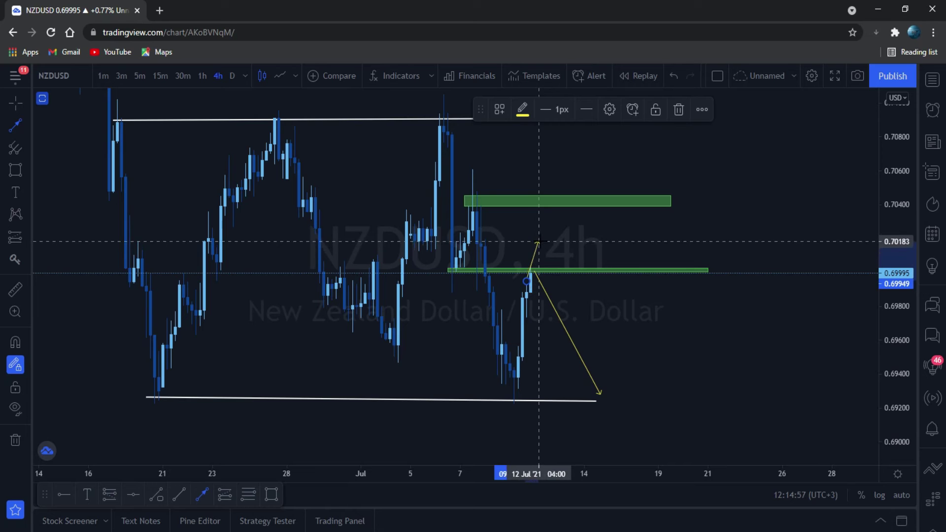
click(546, 205)
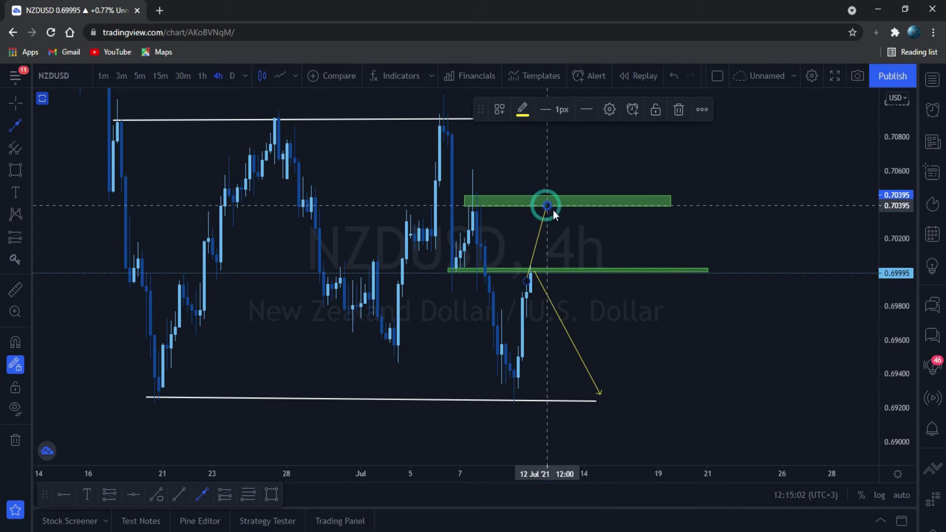
click(646, 392)
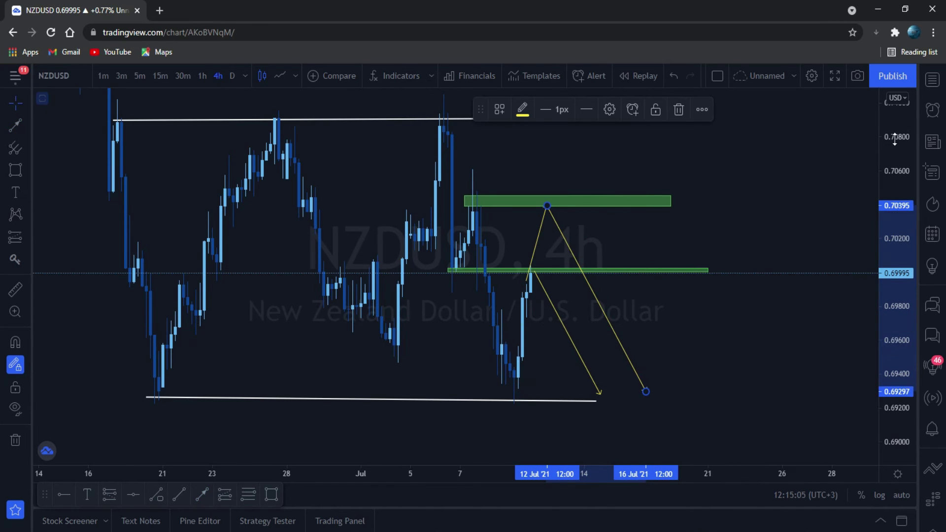
- Draw arrows from about 0.7003 up to the range's upper line at about 0.7088 on 12 July, then down to the lower line
drag(895, 139, 895, 187)
click(426, 386)
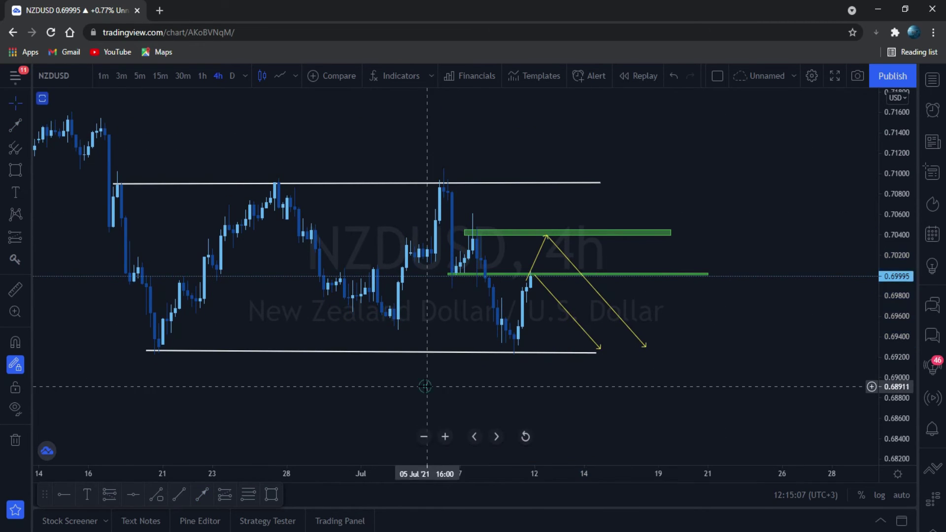
drag(427, 387, 544, 396)
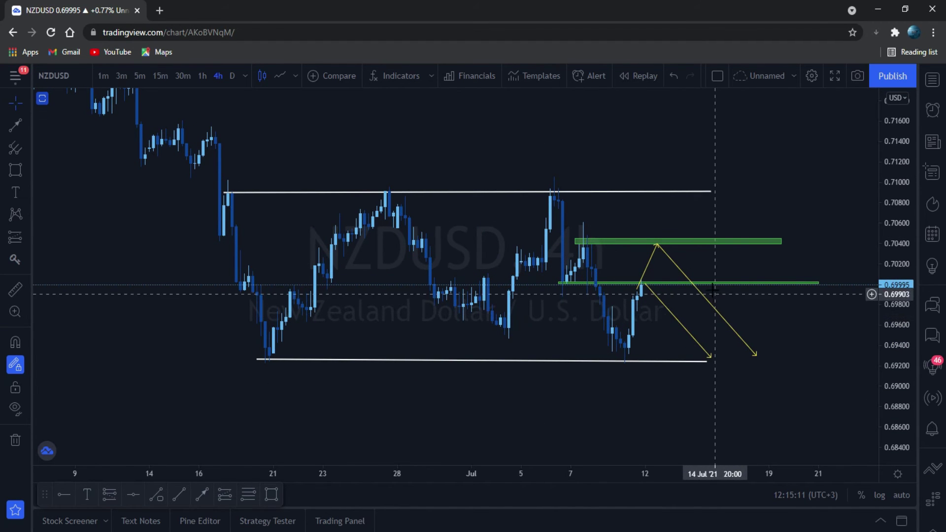
click(202, 494)
click(631, 282)
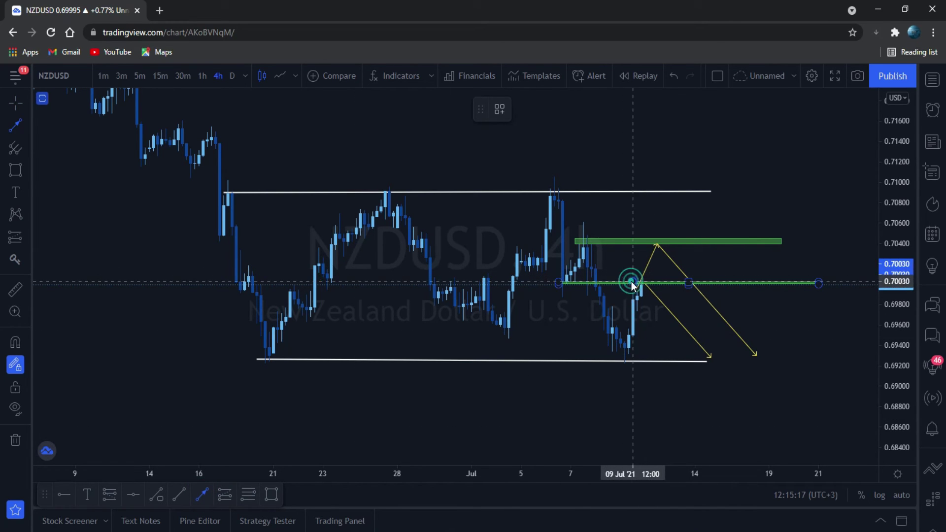
click(650, 194)
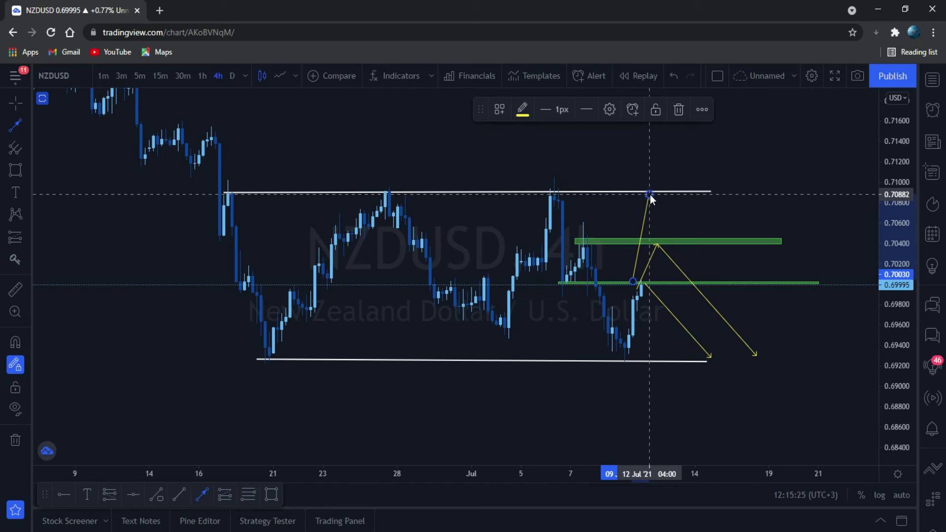
click(649, 194)
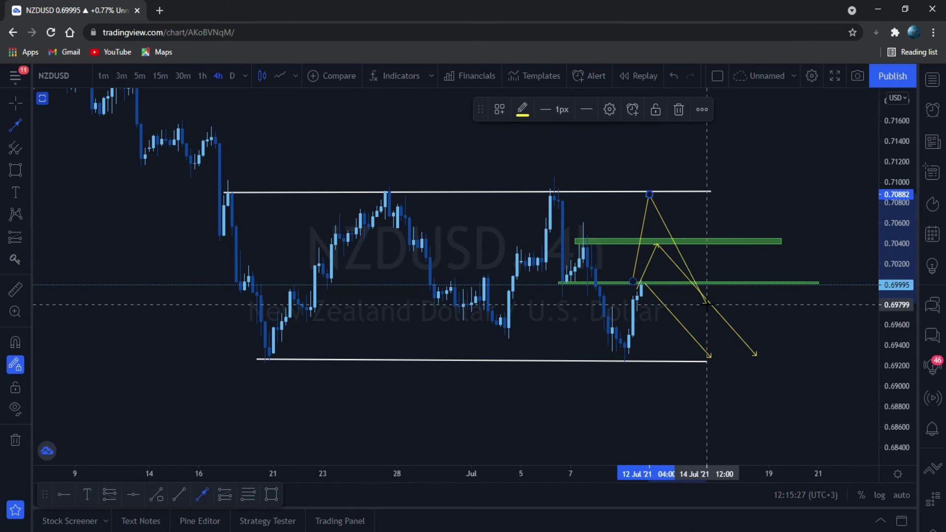
click(685, 362)
click(788, 186)
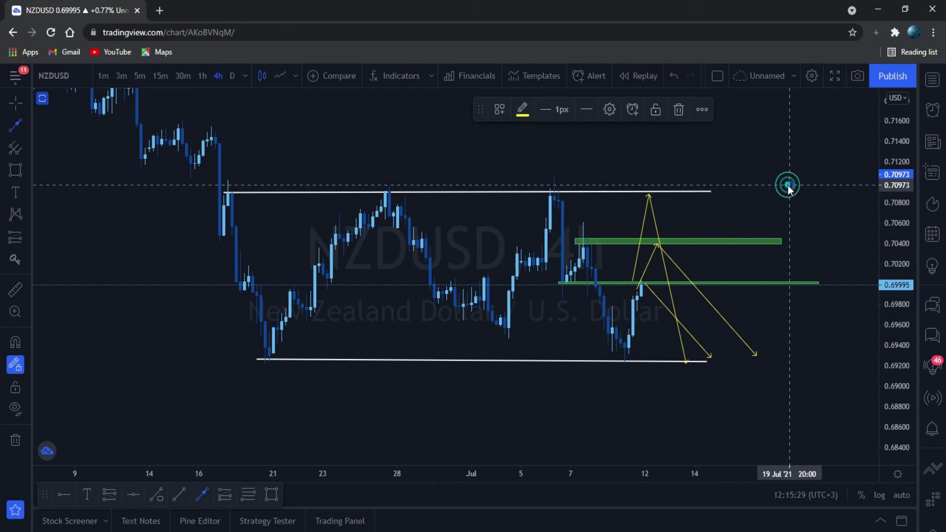
drag(650, 148, 652, 163)
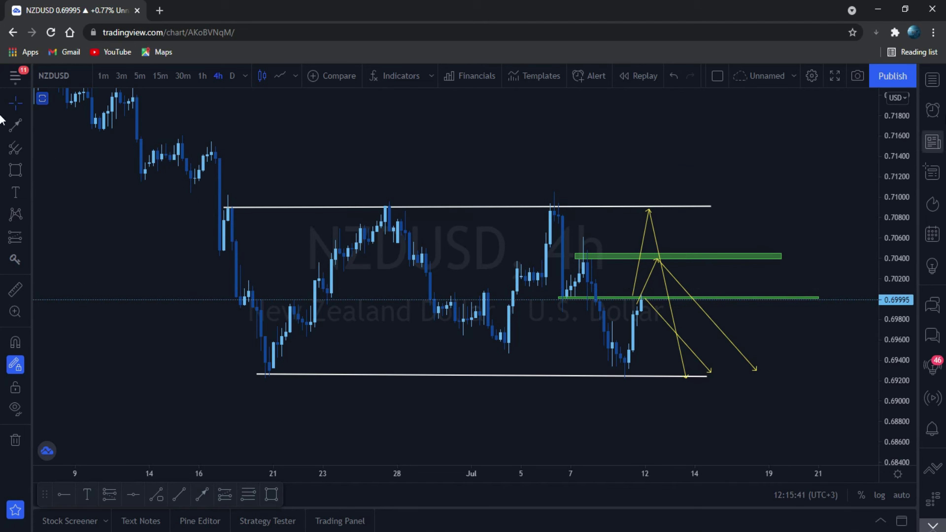
- Load the AUDUSD 4-hour chart from the watchlist and hide the watchlist
click(932, 78)
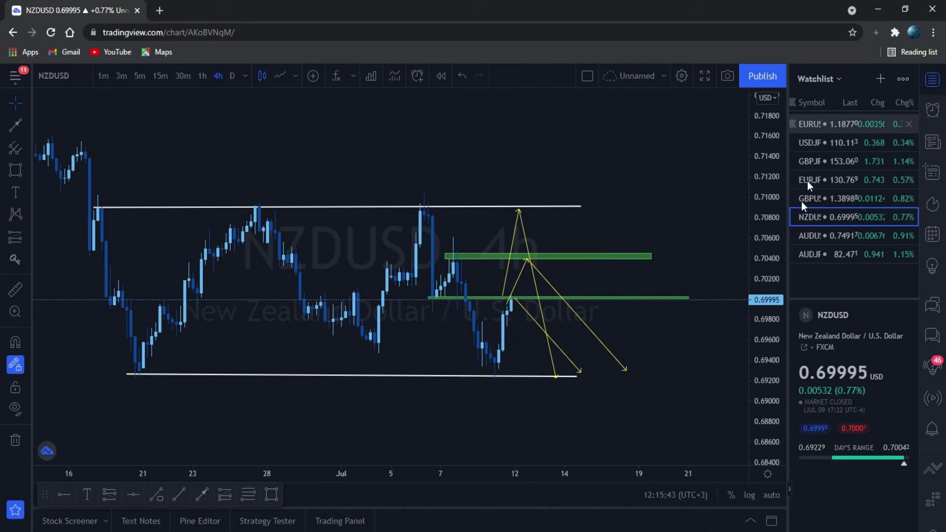
click(822, 238)
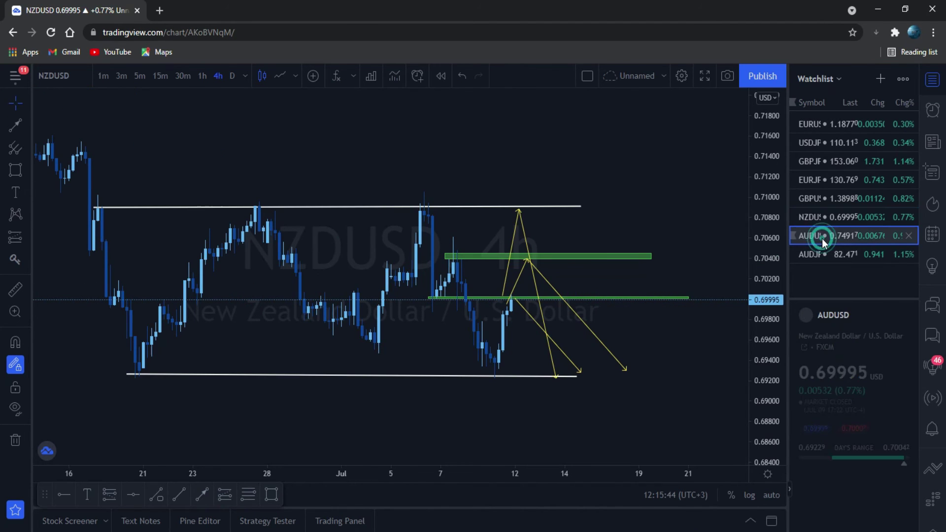
click(937, 85)
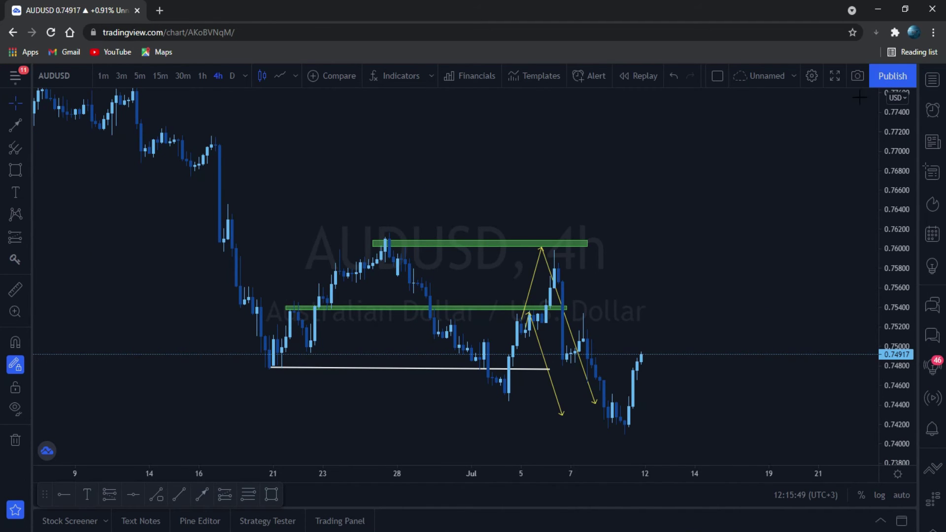
- Compare the existing AUDUSD zones, support line and projection arrows with the recent price movement
drag(686, 169, 717, 177)
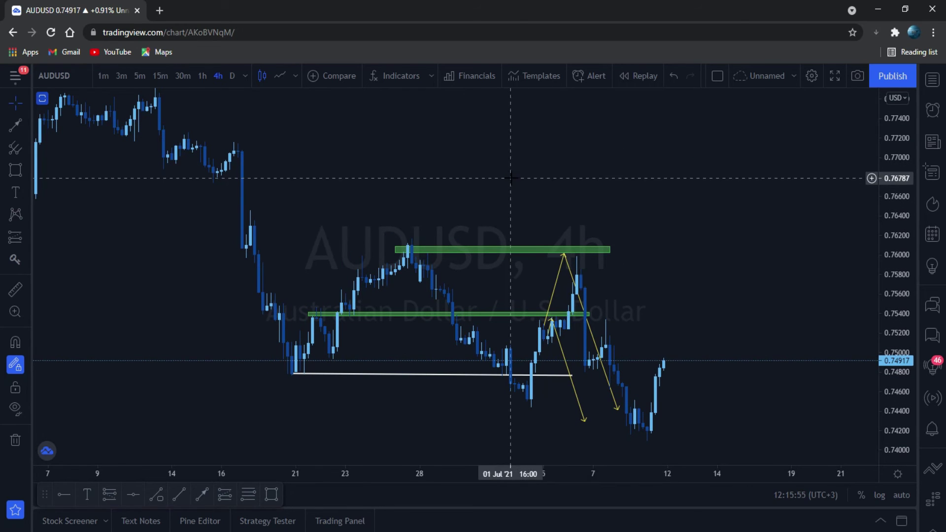
drag(517, 176, 591, 148)
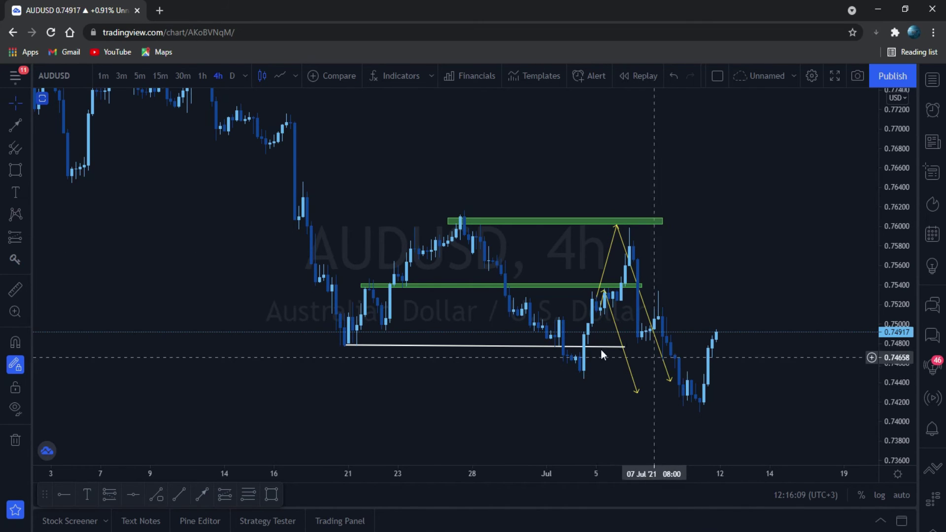
drag(464, 382, 422, 382)
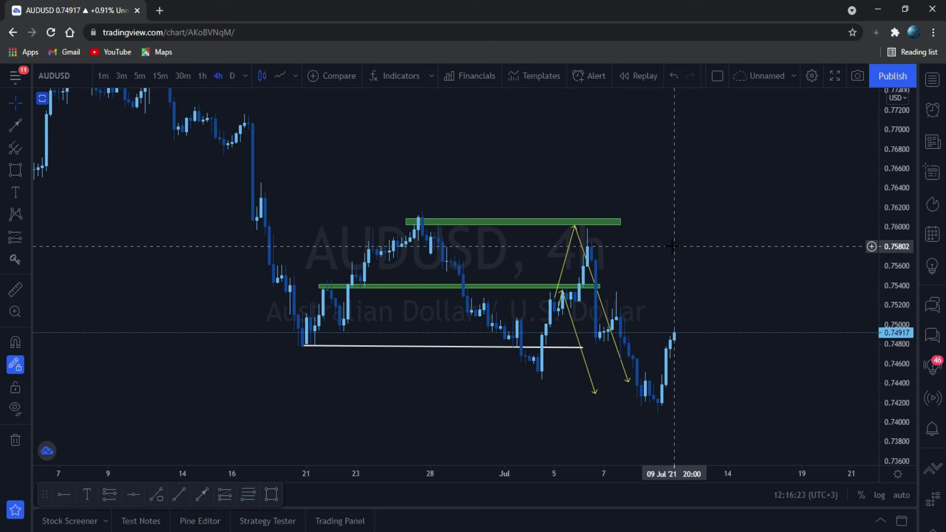
drag(372, 389, 487, 386)
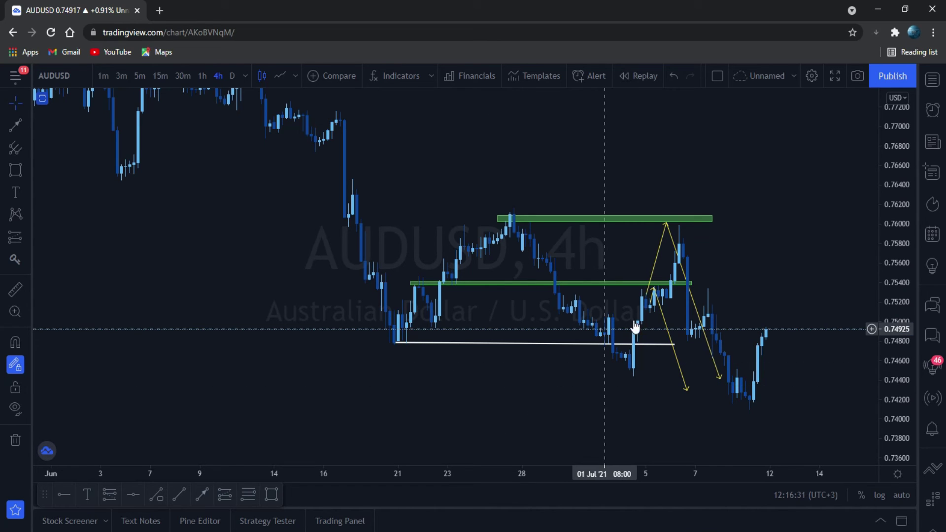
- Remove all existing drawings from the AUDUSD chart
click(16, 439)
drag(549, 411, 462, 378)
drag(897, 198, 901, 250)
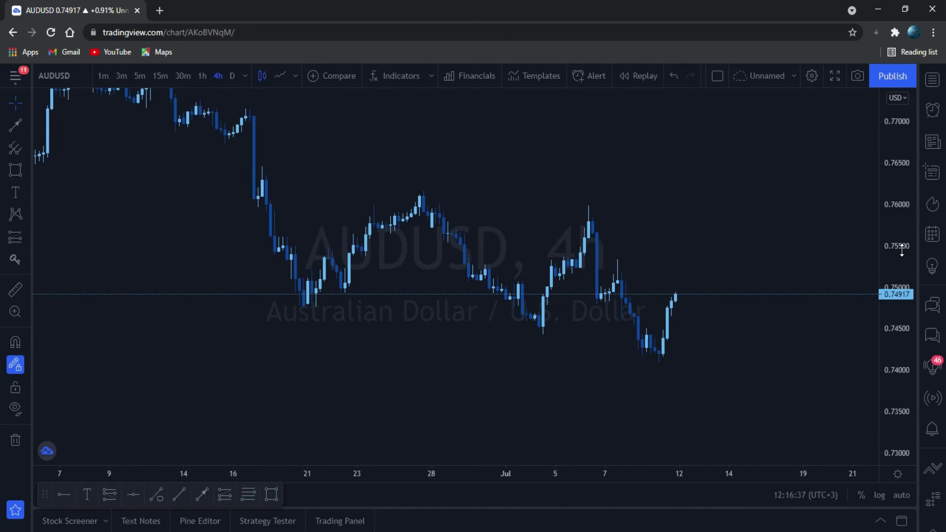
- Draw a thin green zone at about 0.7516 to 0.7520, from 7 to 15 July
drag(659, 184, 674, 209)
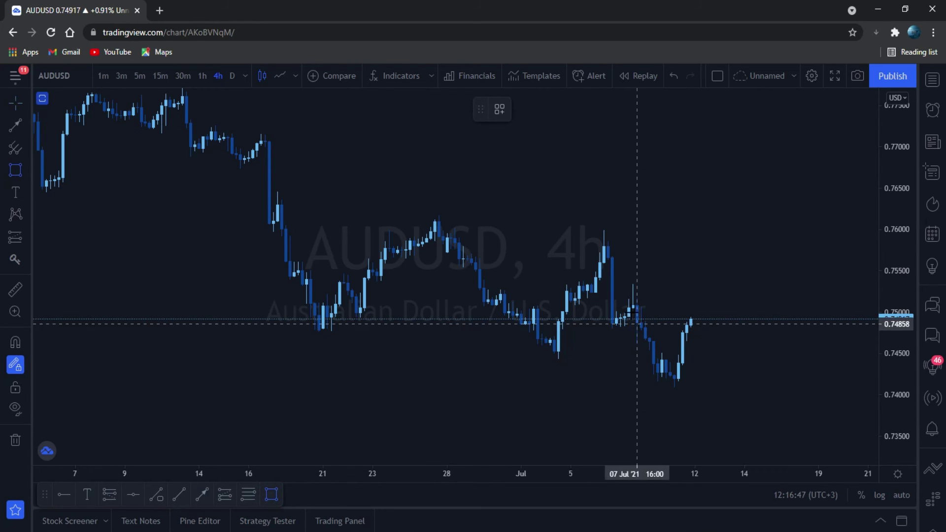
click(624, 299)
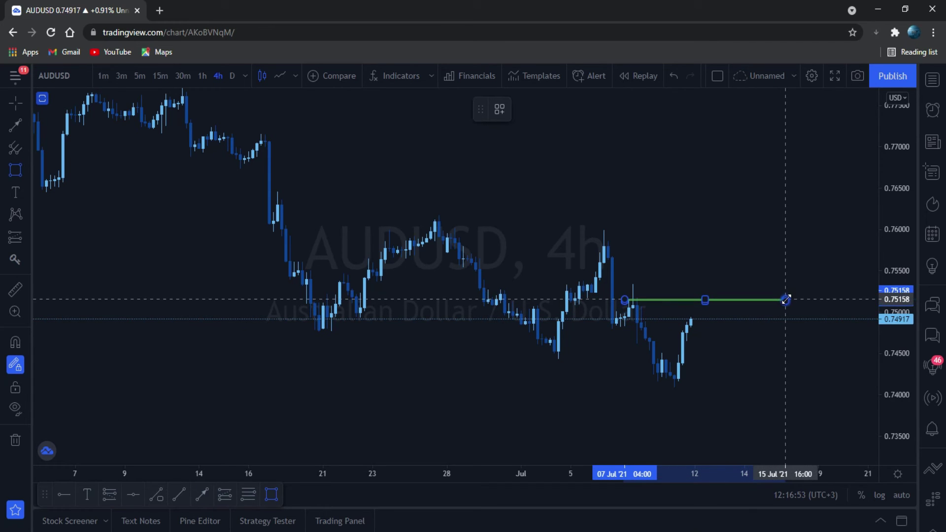
click(785, 299)
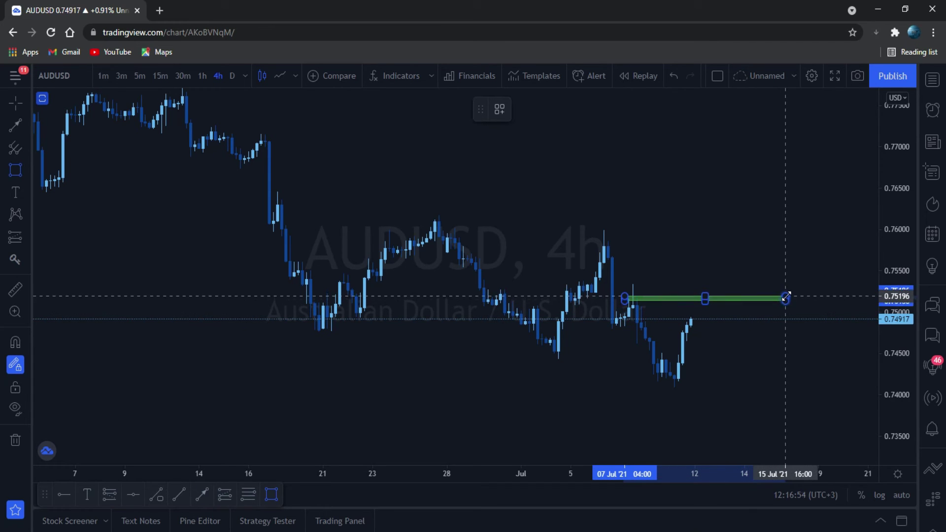
click(753, 352)
key(Escape)
click(553, 384)
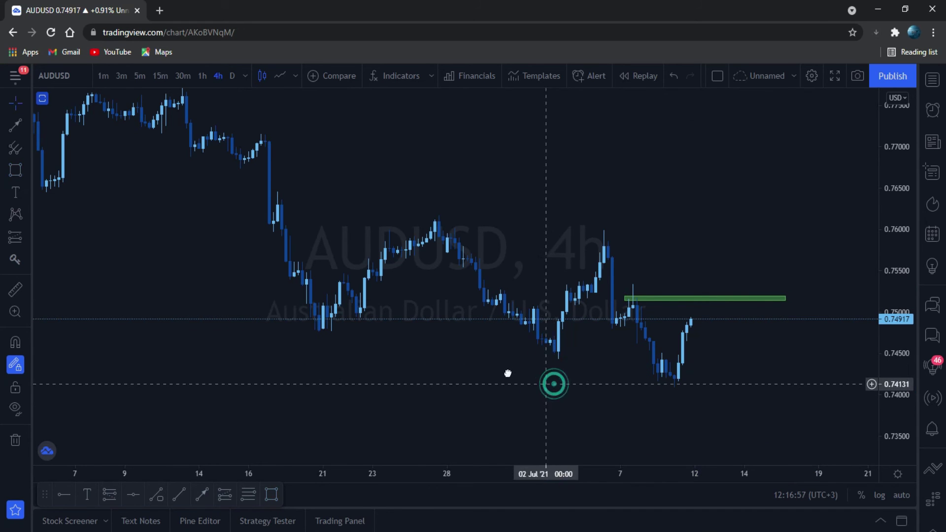
- Draw arrows tracing the July swings from about 0.7574 down to 0.7481, up to 0.7507, down to 0.7415, then up to the green zone
drag(507, 373, 465, 358)
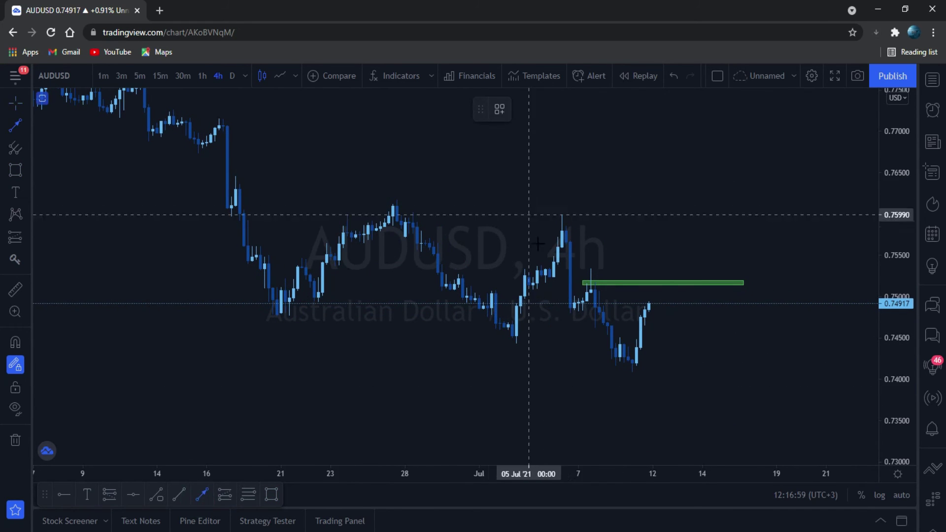
click(561, 236)
click(576, 312)
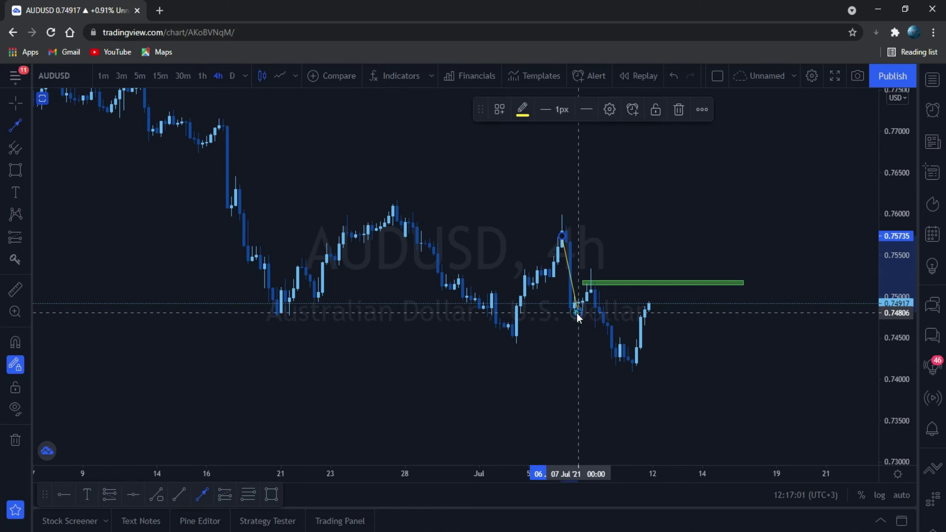
click(591, 291)
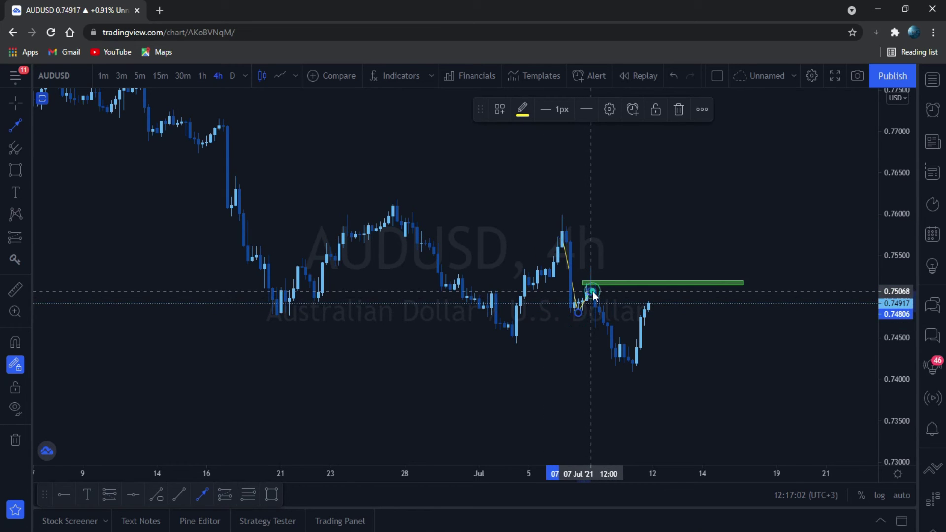
click(631, 367)
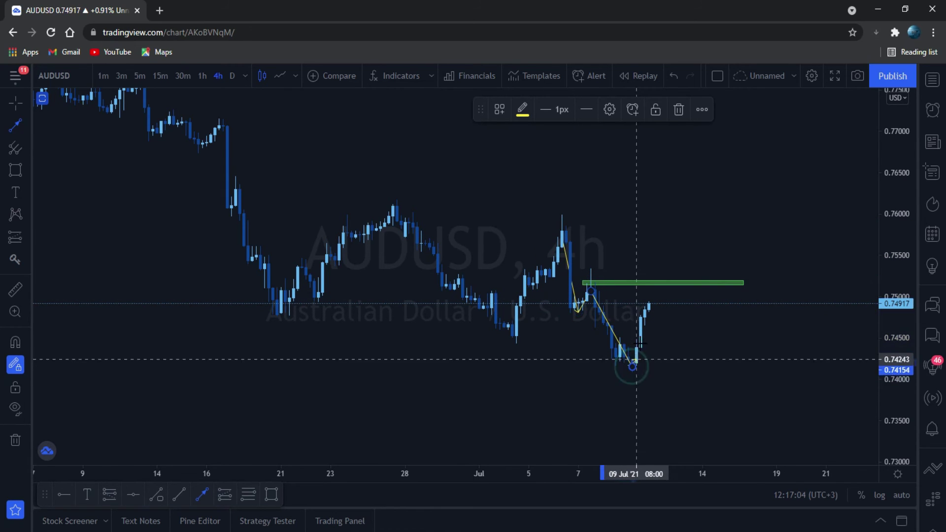
double_click(657, 285)
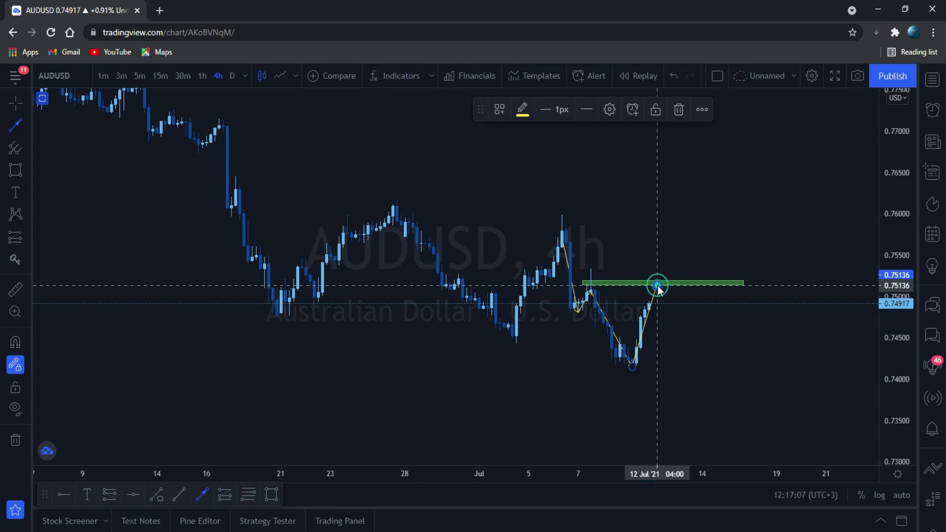
- Draw an arrow projecting the decline from just below the green zone, about 0.7508, down to about 0.7380 on 14 July
click(658, 288)
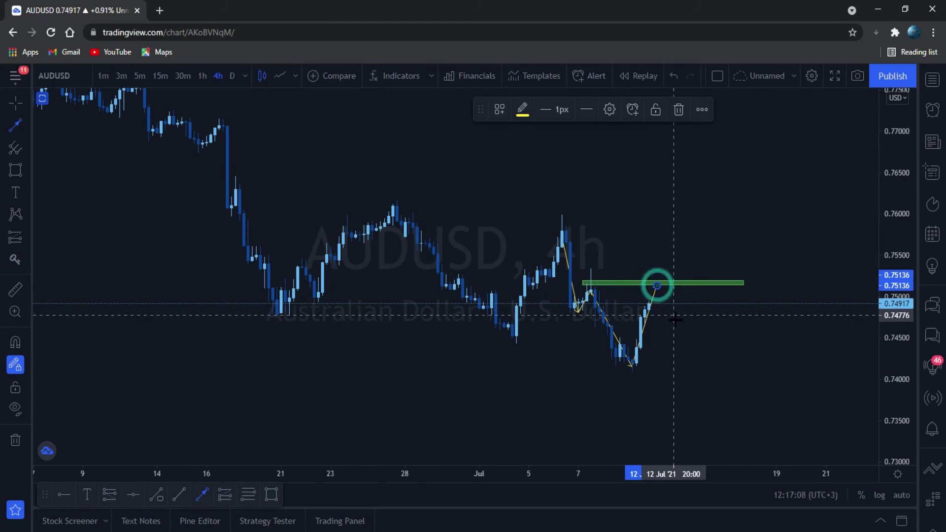
click(662, 289)
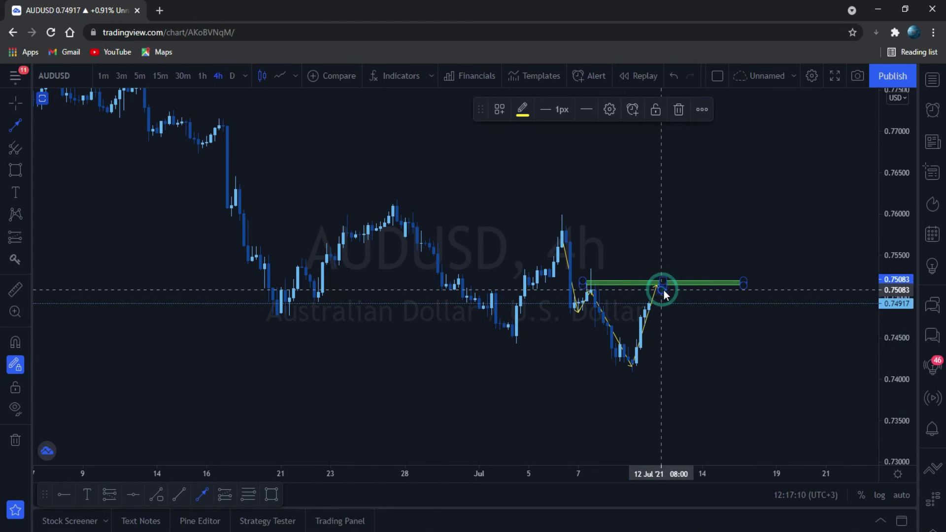
double_click(702, 395)
click(622, 387)
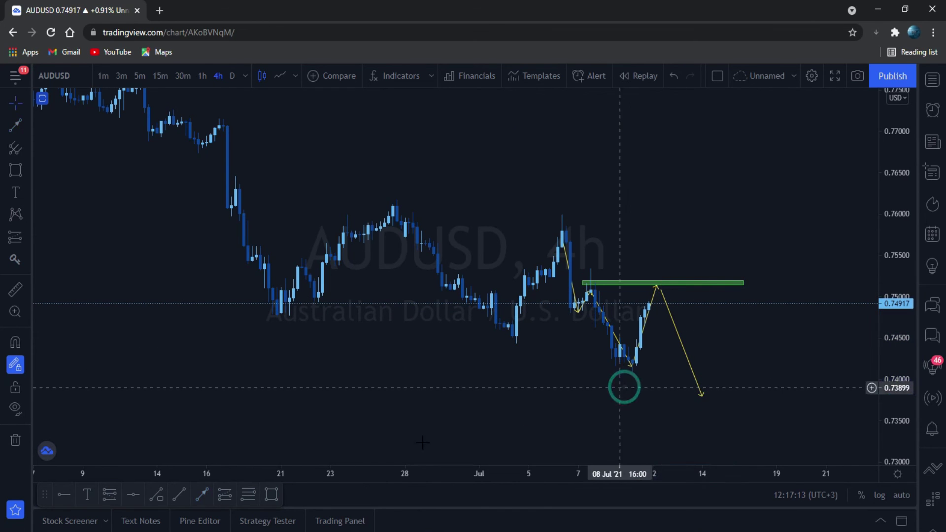
- Draw a near-horizontal white line along the early July low at about 0.7453, from 1 to 15 July
click(495, 336)
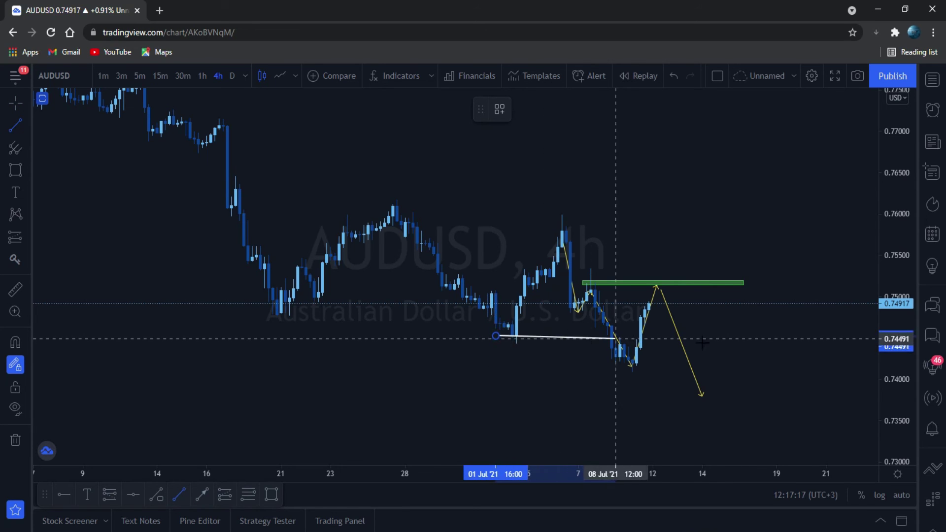
click(747, 334)
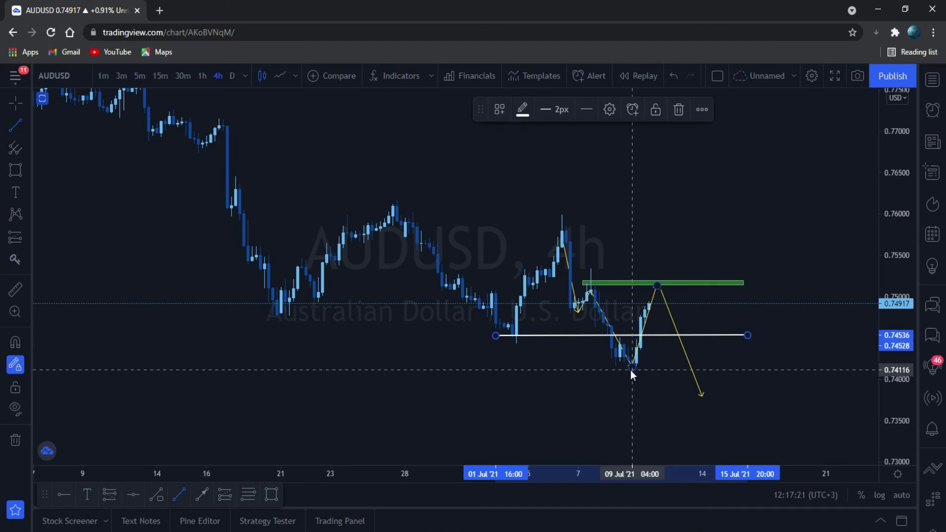
click(558, 380)
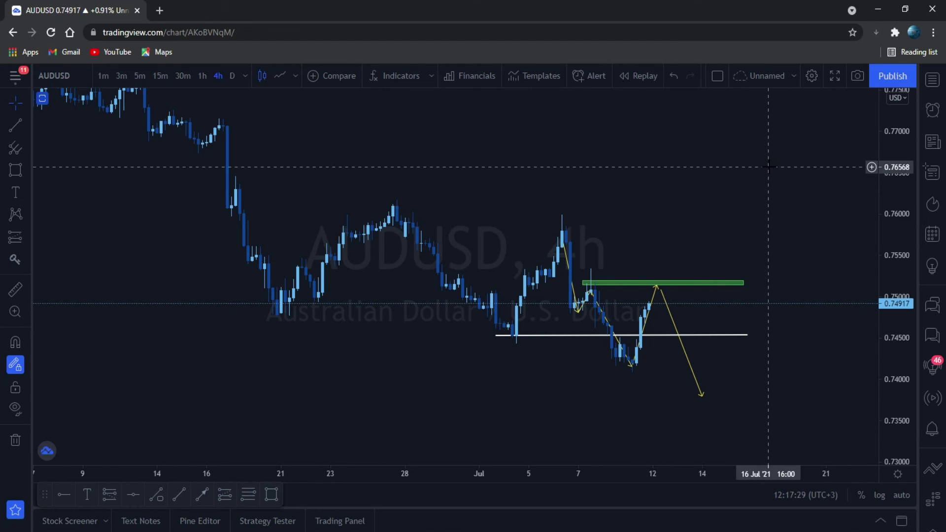
drag(751, 171, 688, 193)
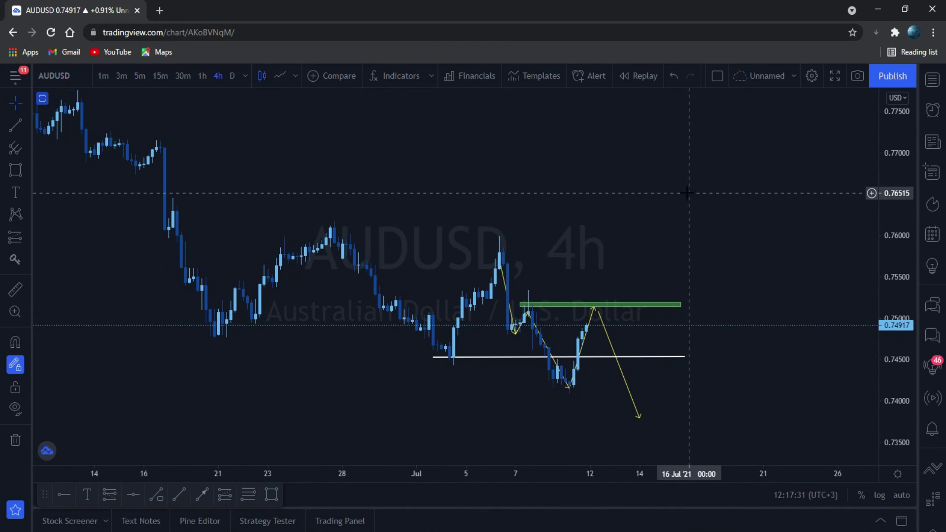
click(621, 305)
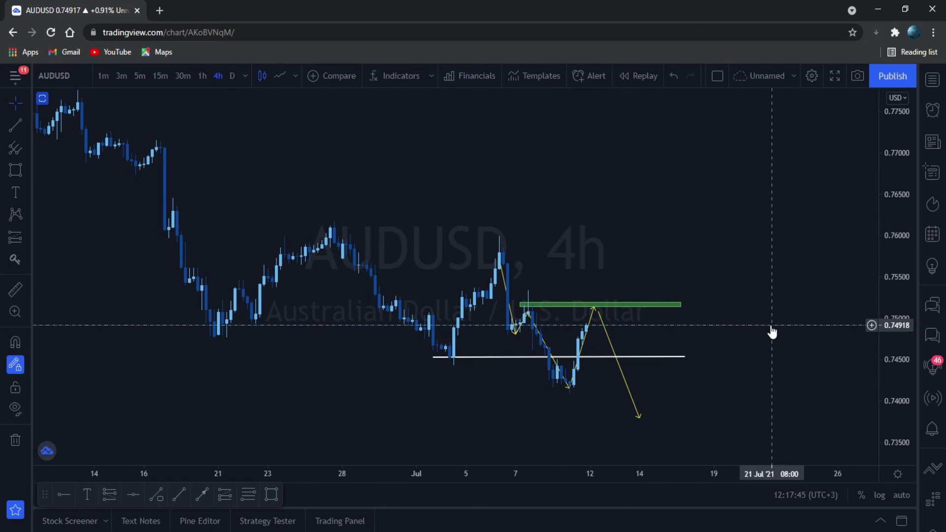
- Load the AUDJPY 4-hour chart from the watchlist and hide the watchlist
click(932, 81)
click(832, 258)
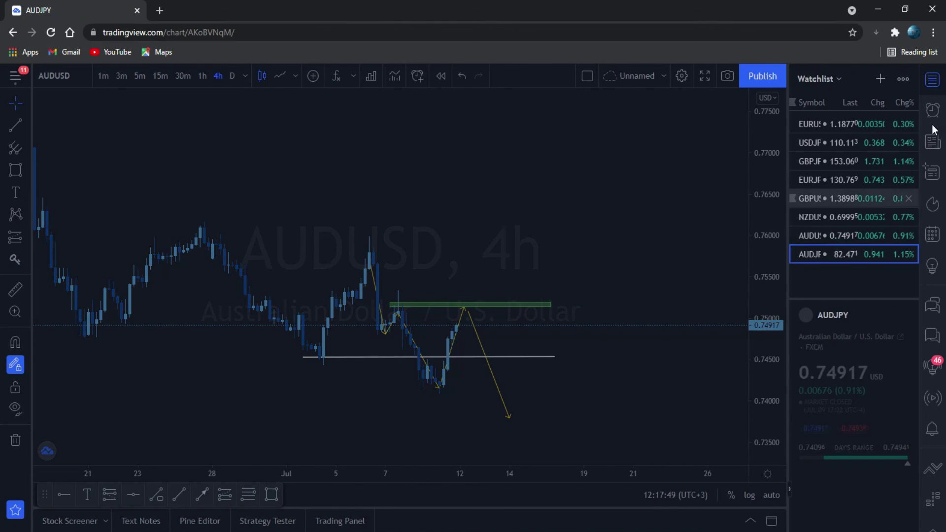
click(932, 82)
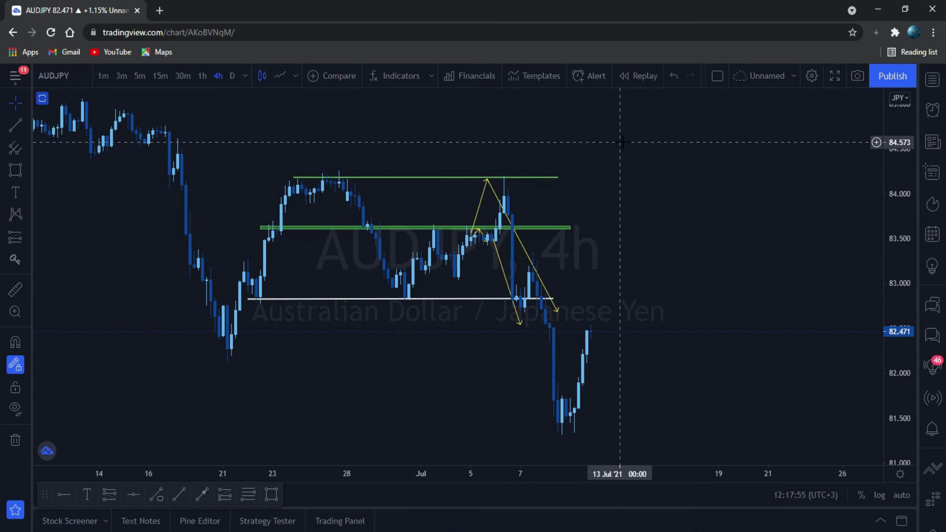
- Review the old AUDJPY levels and projection arrows, then remove all drawings from the chart
drag(598, 143, 618, 182)
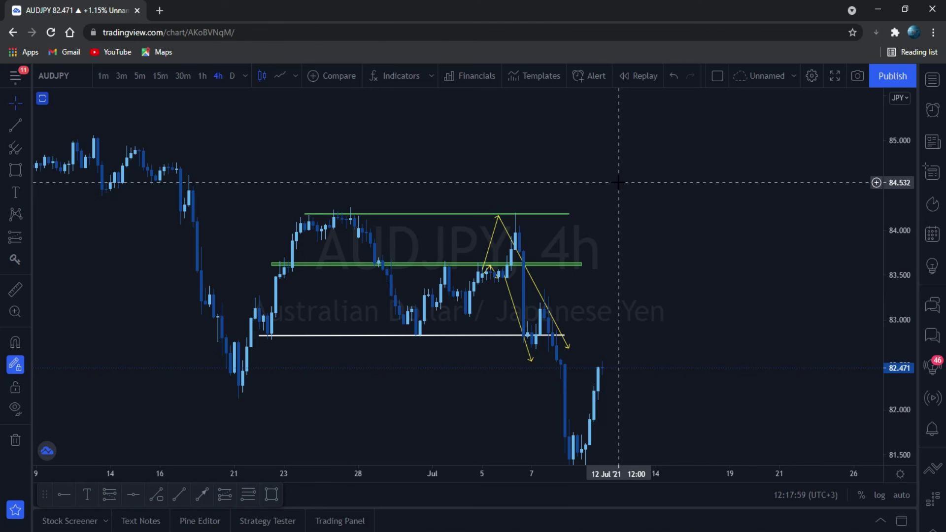
drag(673, 242, 701, 217)
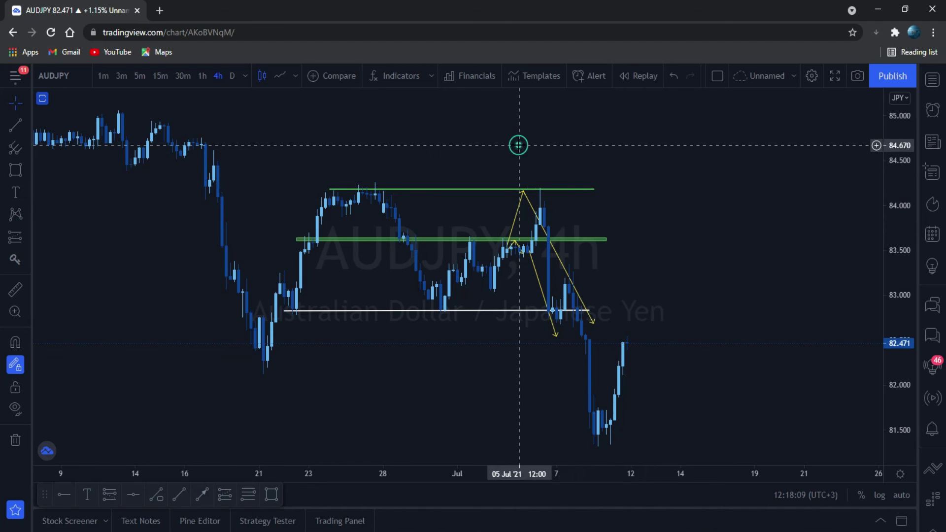
drag(531, 145, 587, 147)
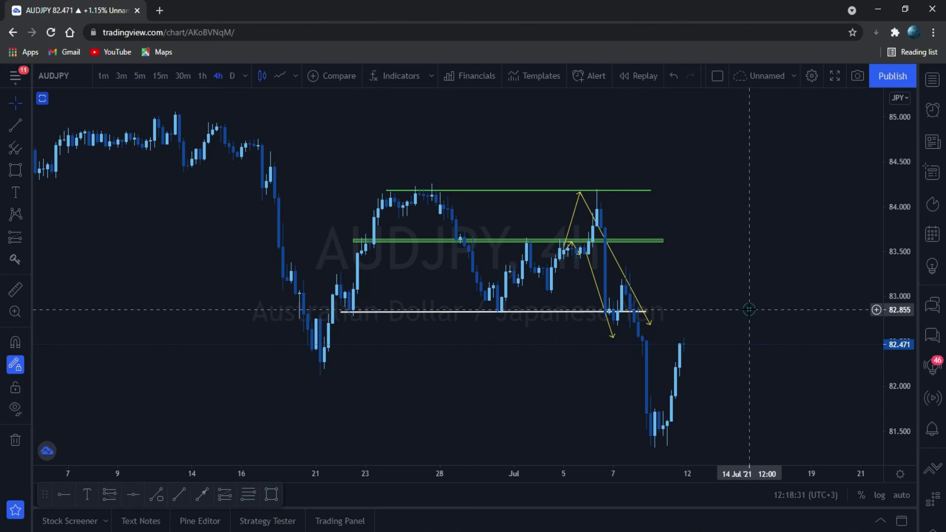
drag(749, 309, 712, 315)
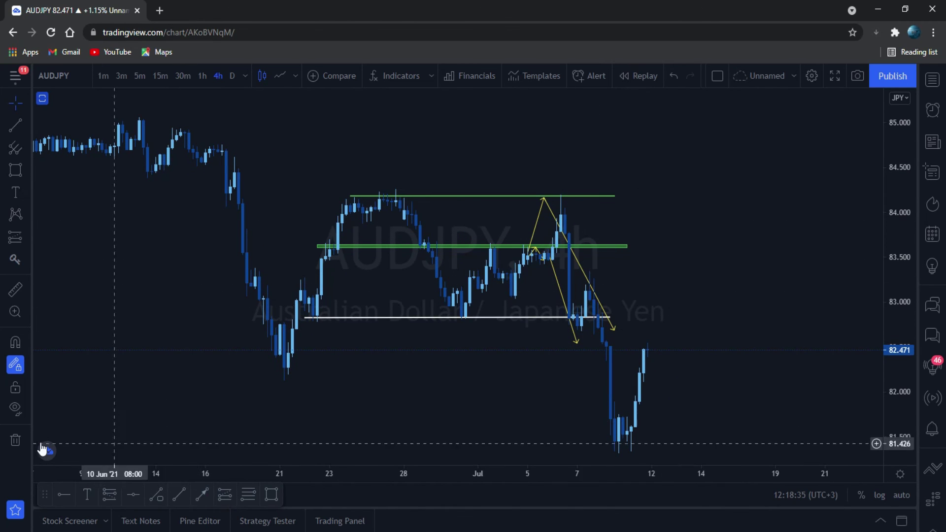
click(15, 439)
drag(457, 374, 503, 376)
drag(892, 190, 901, 292)
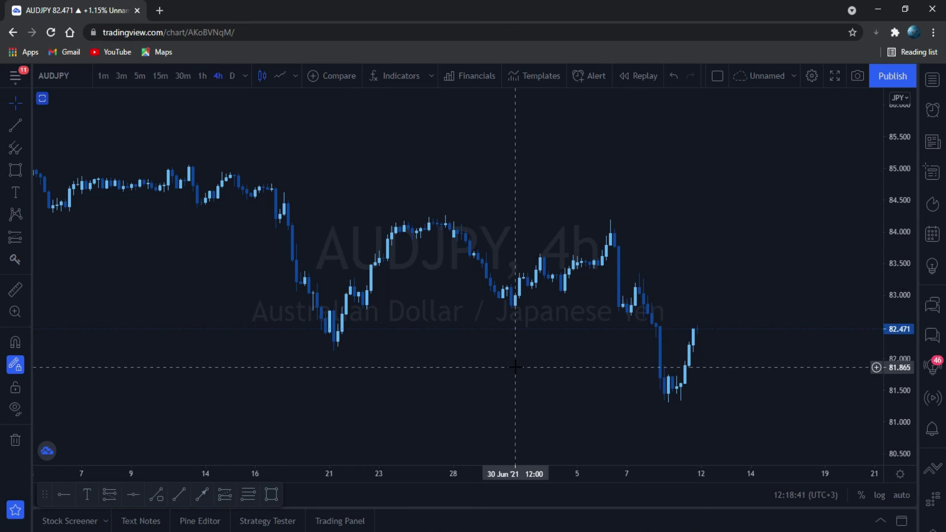
- Display AUDJPY as a line chart and draw a thin green zone at about 82.7, from 6 to 15 July
click(271, 494)
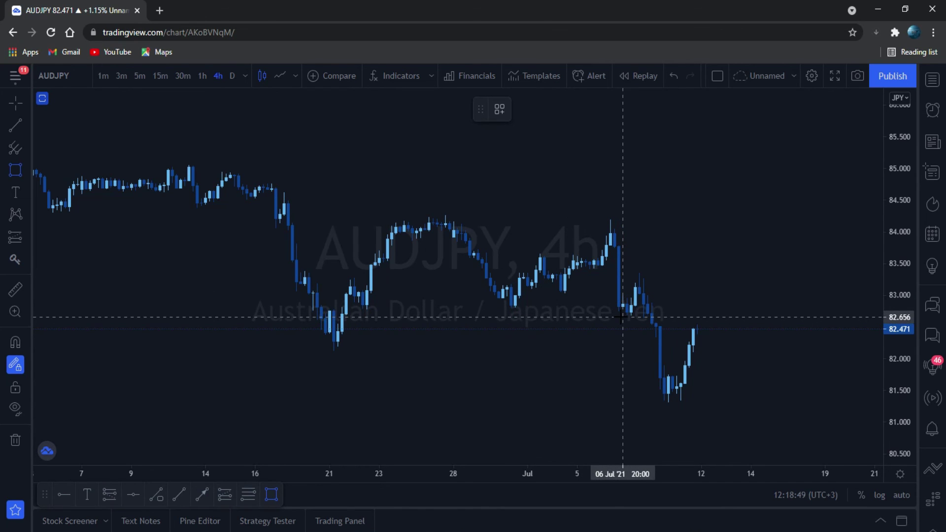
click(279, 75)
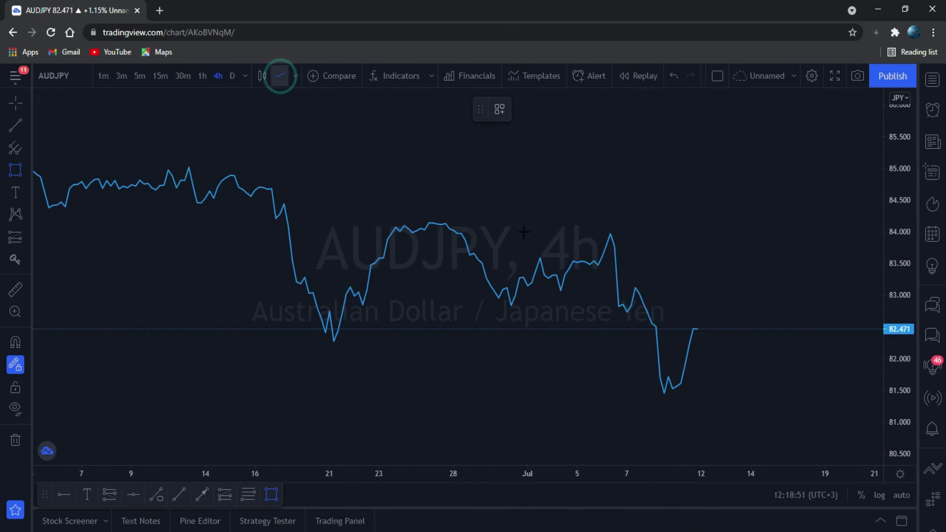
click(614, 312)
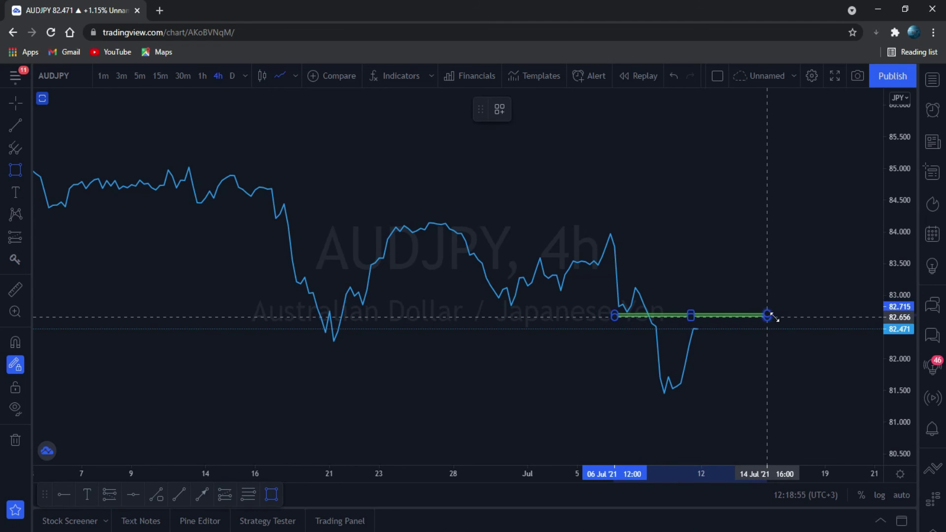
click(778, 315)
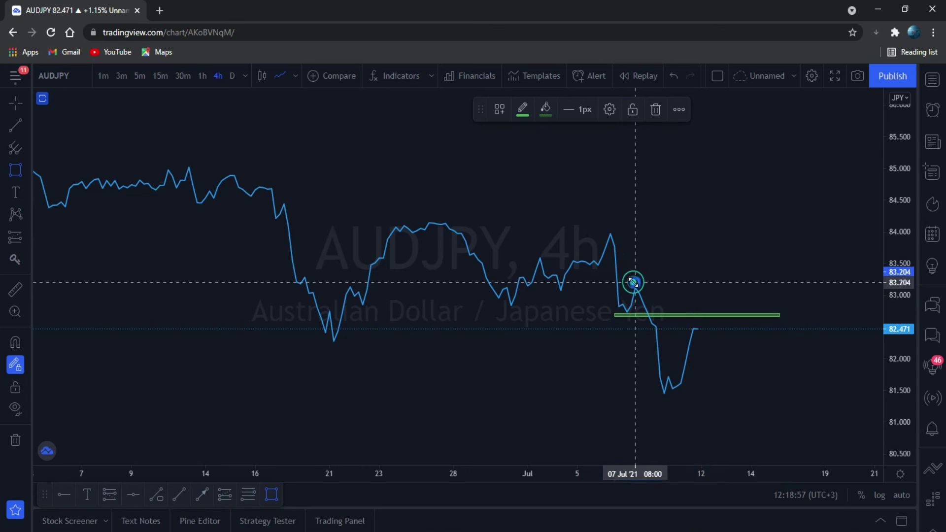
- Draw a second green zone at about 83.20 to 83.27, from 7 to 15 July, and return the chart to candlesticks
click(633, 282)
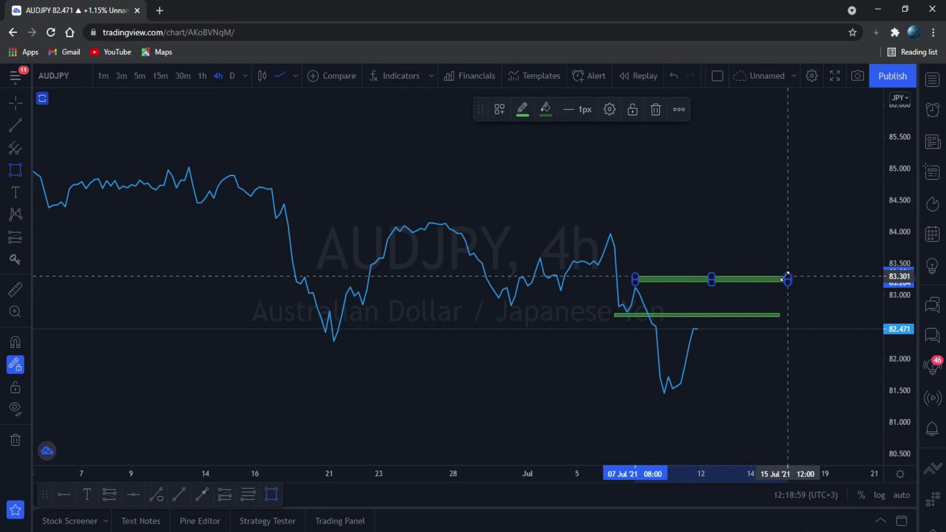
click(784, 278)
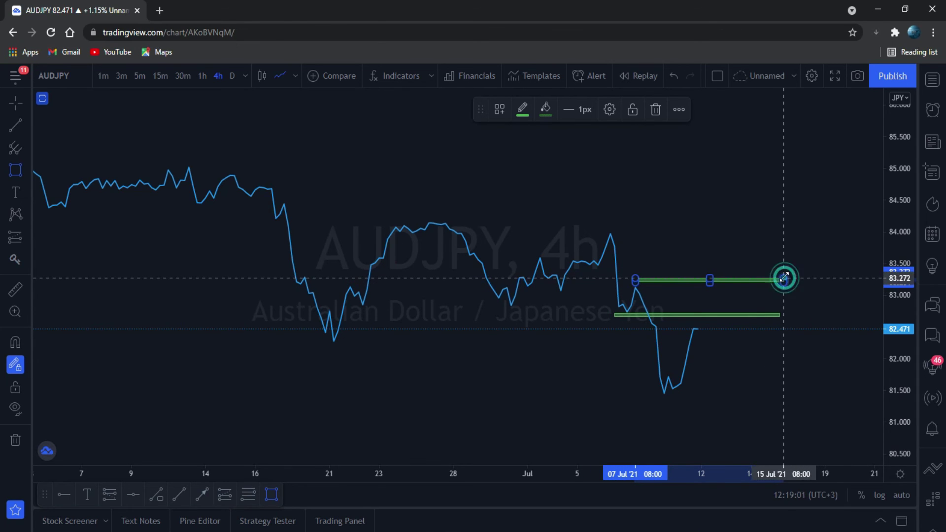
click(755, 243)
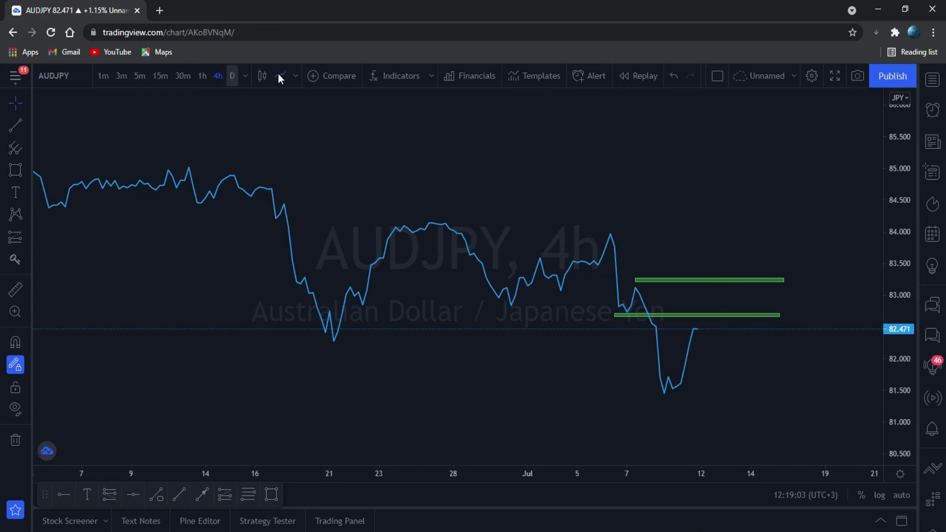
click(262, 75)
- Draw projection arrows from the latest AUDJPY candle up to the lower green zone at about 82.66, then down to about 81.26 on 13 July
drag(748, 198, 682, 218)
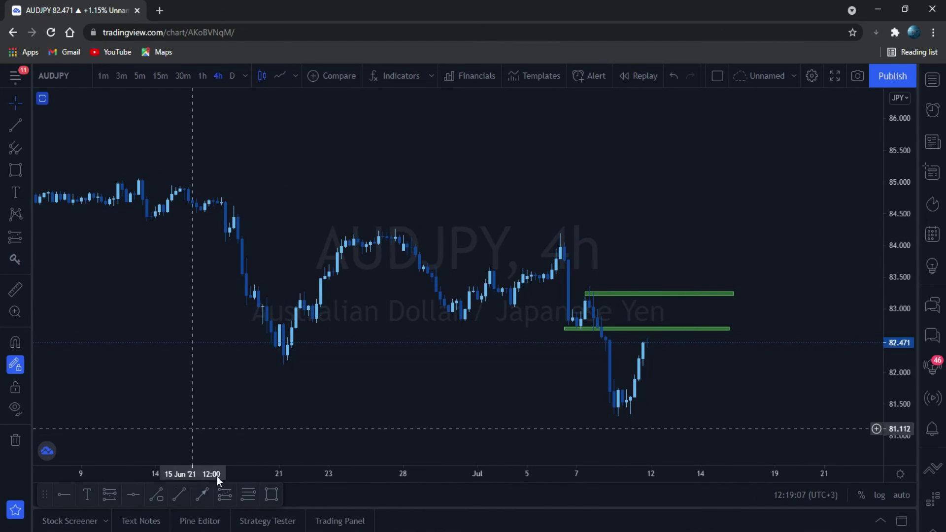
click(202, 495)
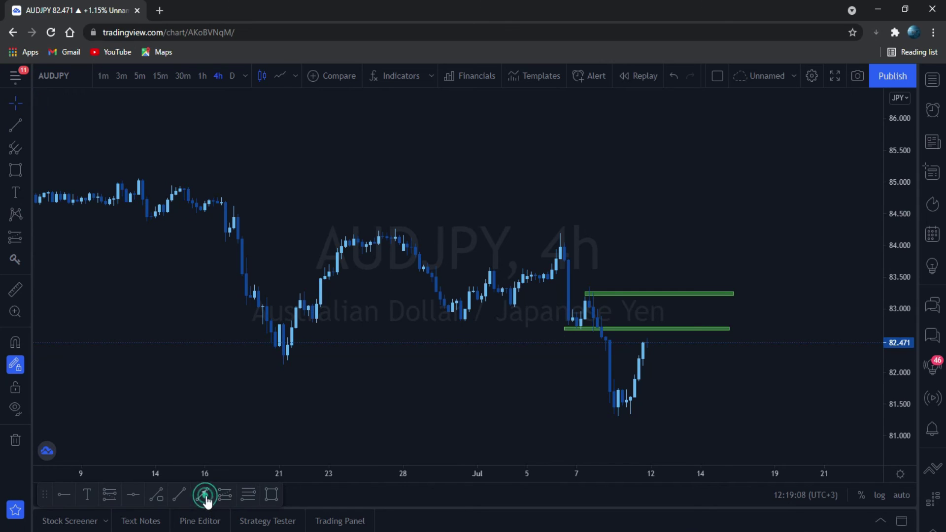
click(647, 345)
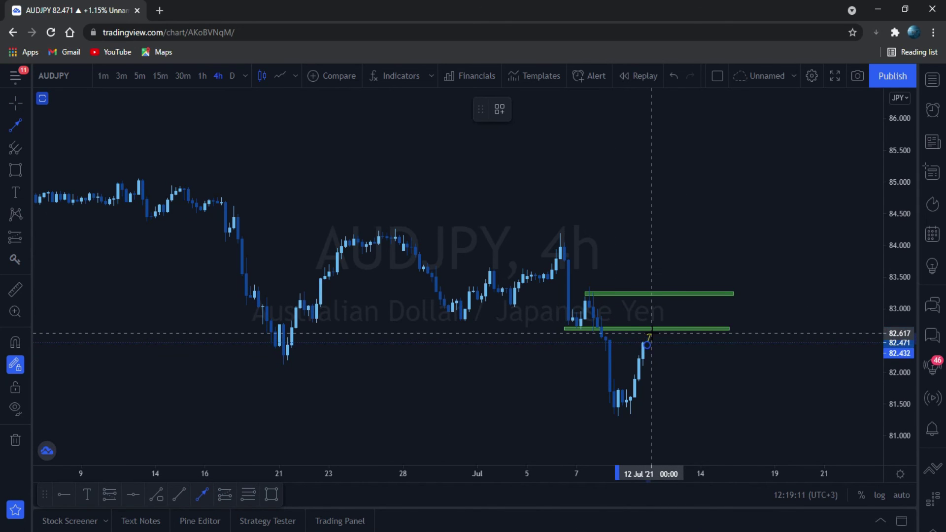
click(651, 330)
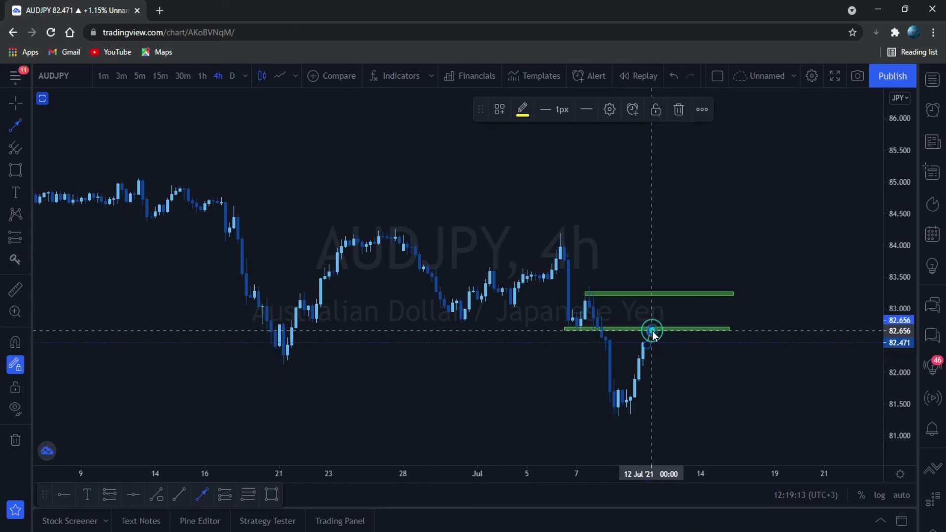
click(651, 330)
click(689, 416)
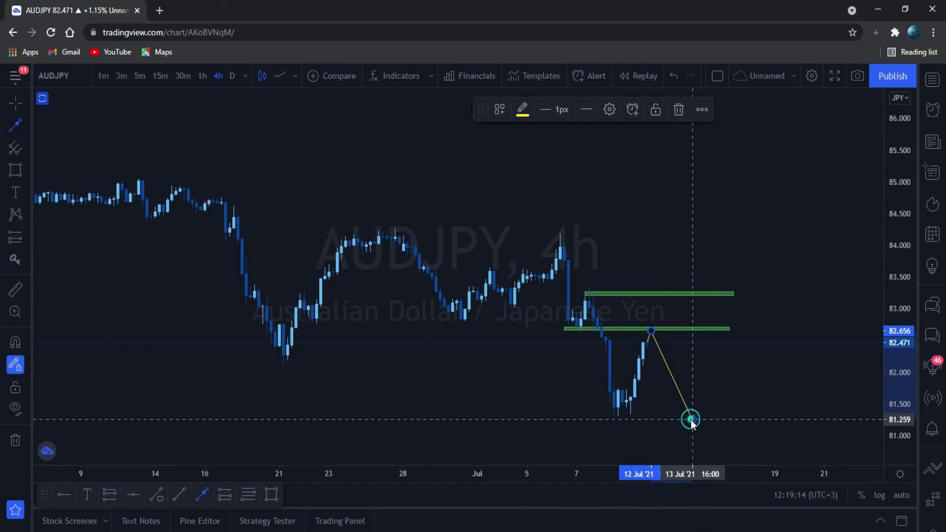
- Draw a second arrow pair from about 82.52 up to the upper green zone at about 83.18, then down to about 81.58 on 14 July
click(639, 340)
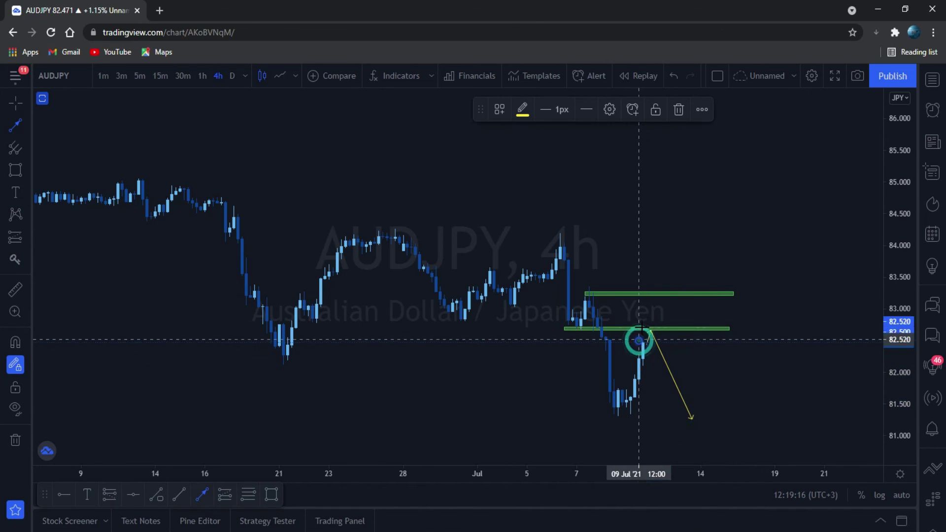
click(659, 297)
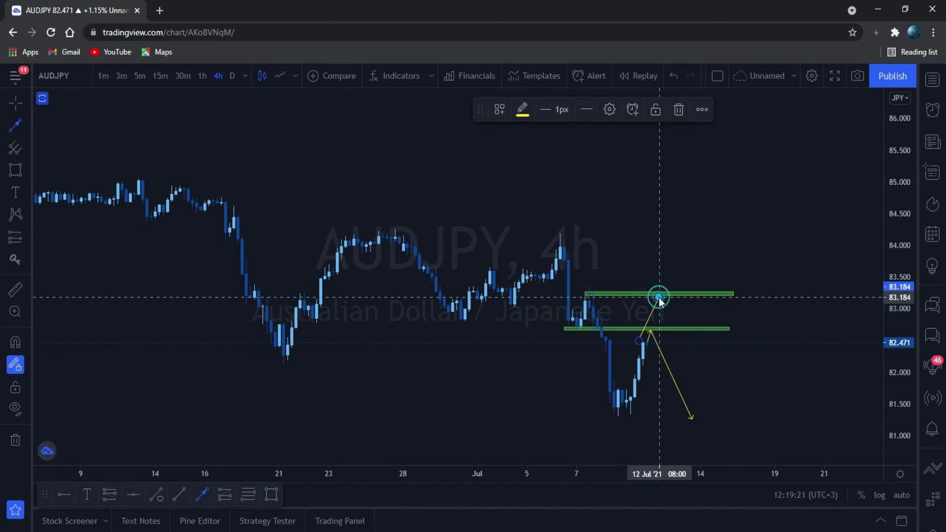
double_click(716, 397)
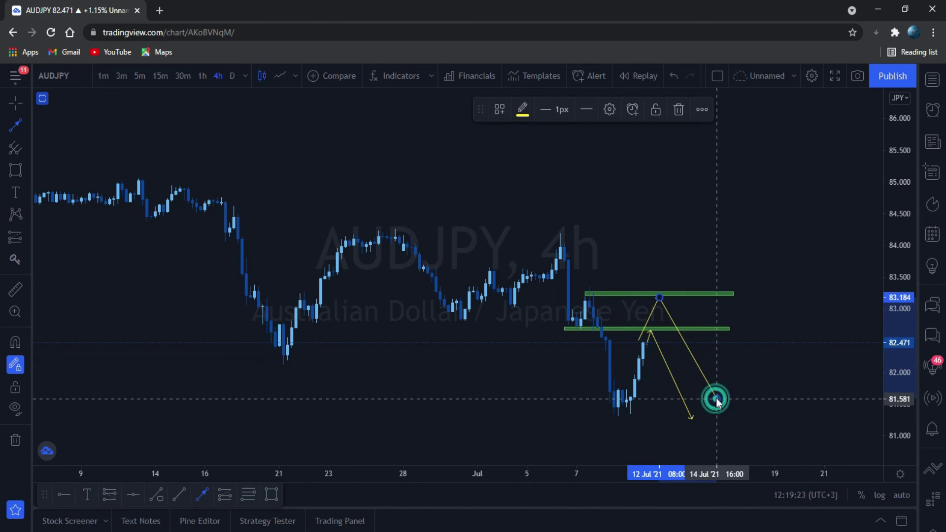
click(767, 205)
drag(596, 221, 731, 205)
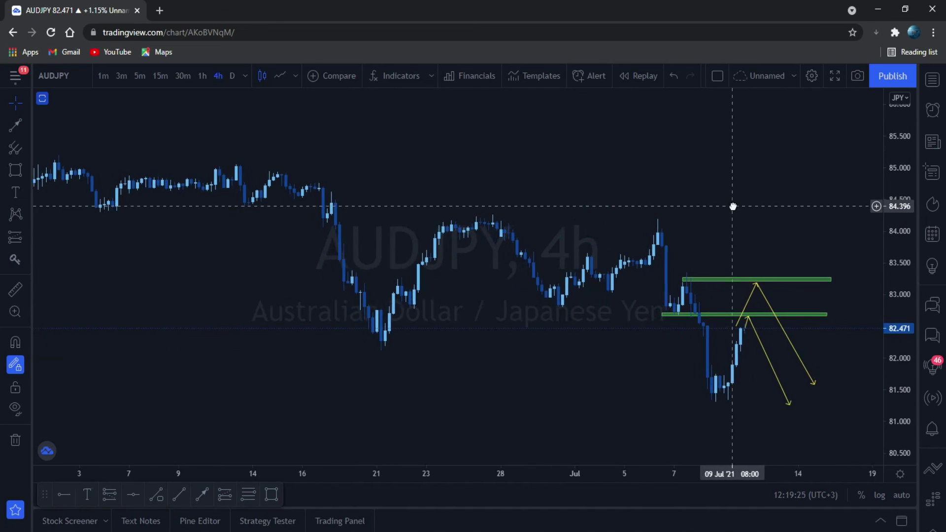
drag(896, 199, 894, 174)
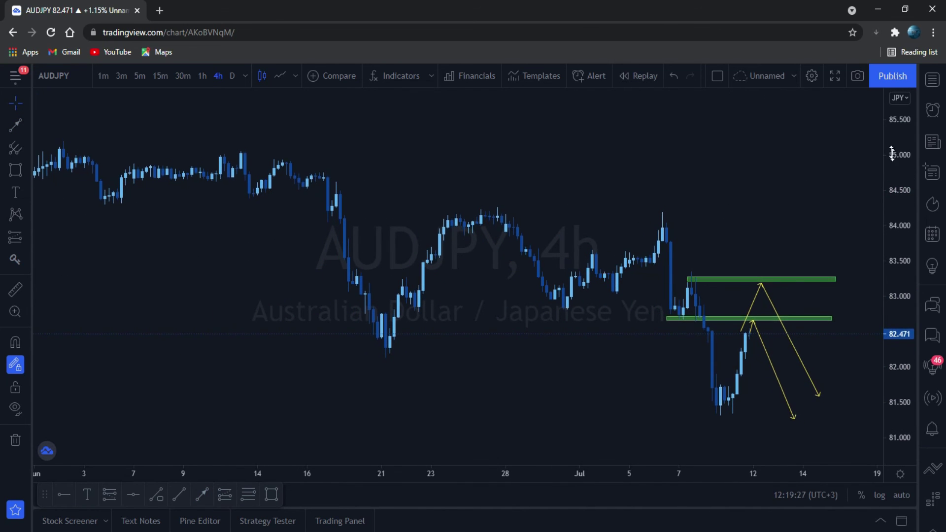
drag(723, 164, 621, 177)
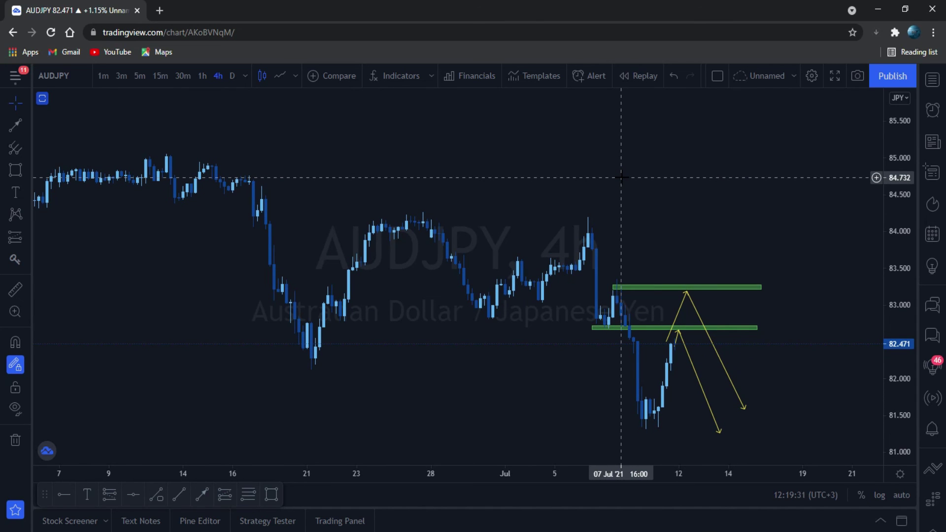
click(931, 84)
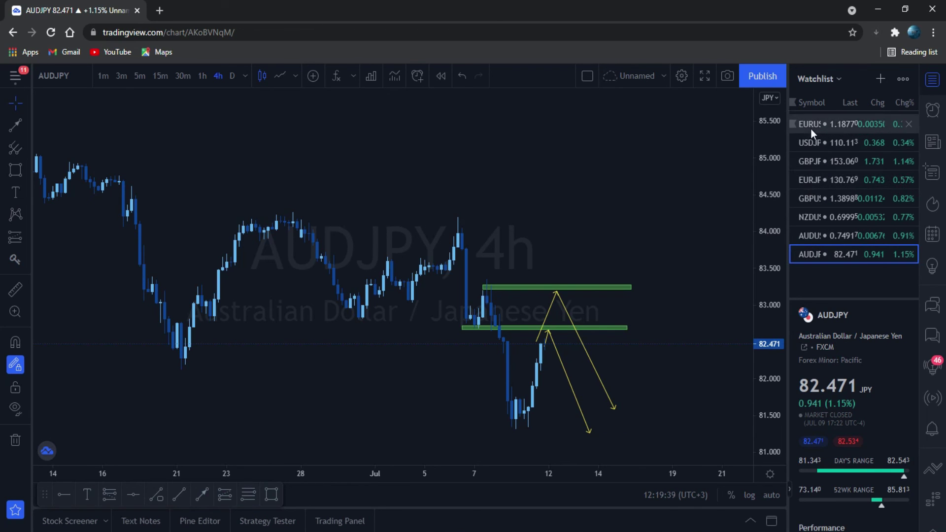
click(932, 82)
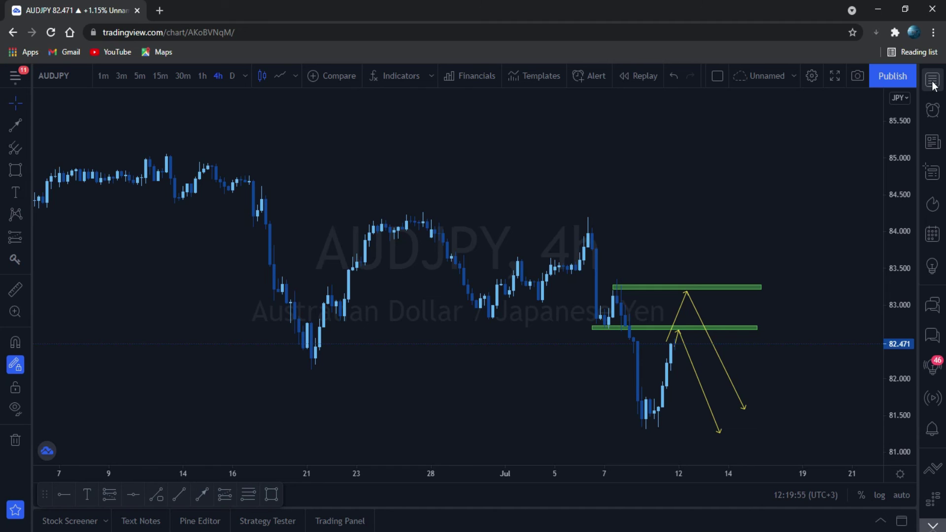
click(932, 82)
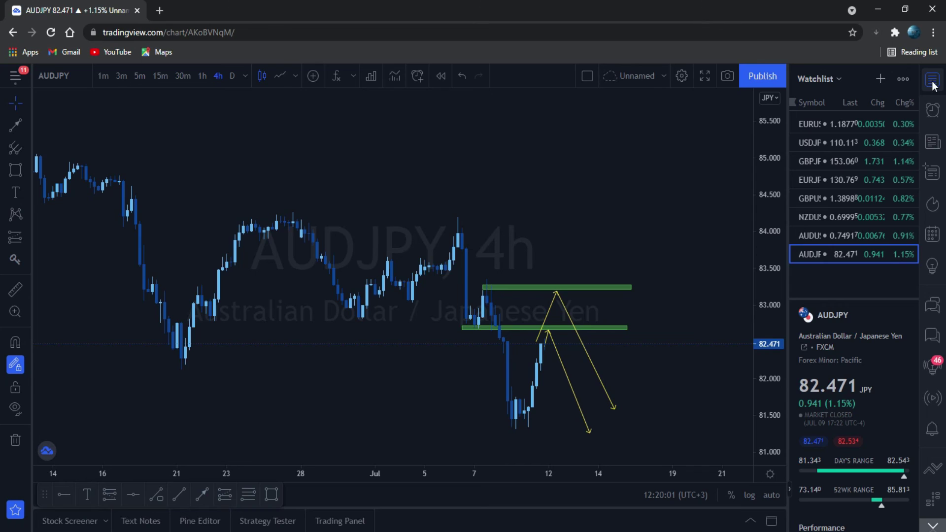
click(932, 81)
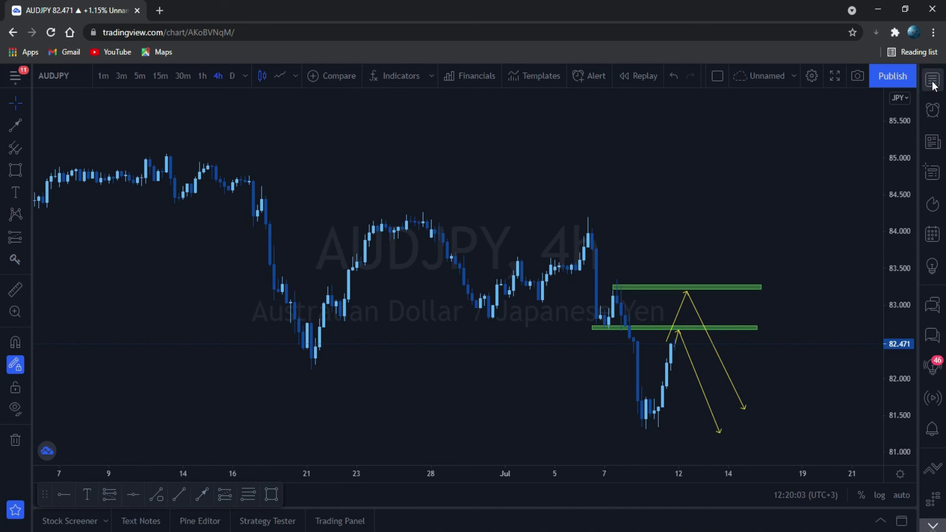